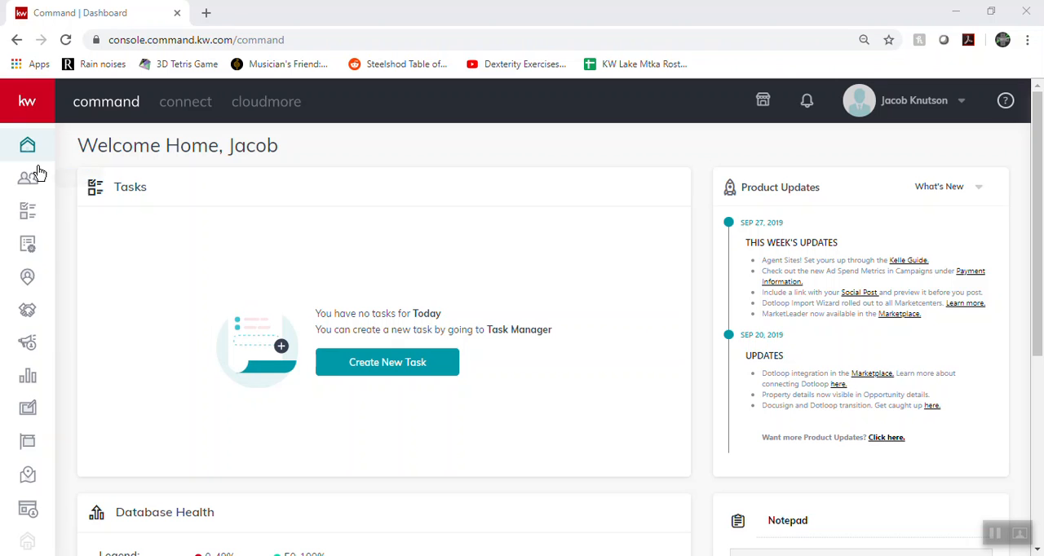
Open the contacts list and look over the form for adding a new contact
left_click(29, 185)
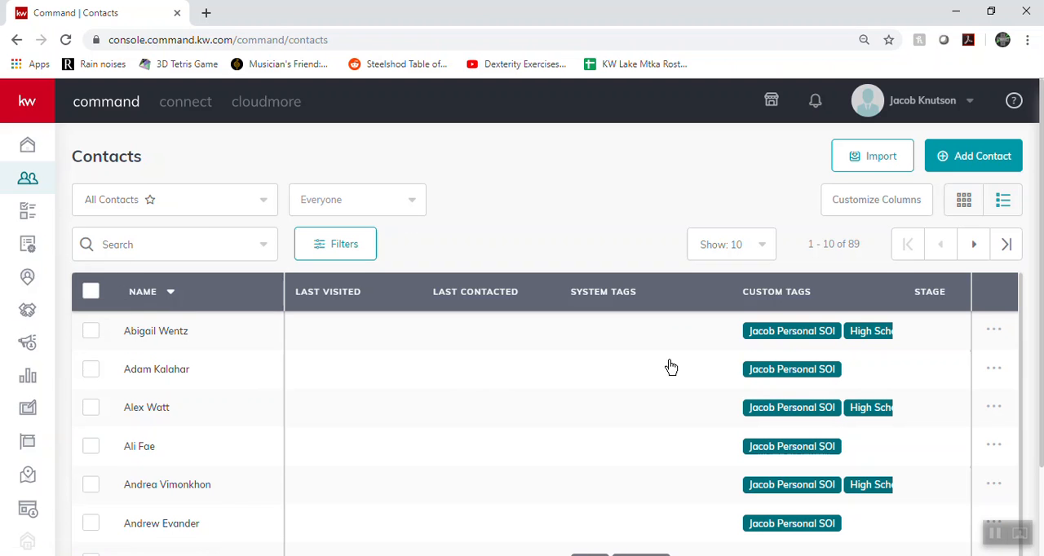
left_click(977, 156)
left_click(486, 181)
scroll(531, 422, "down", 1)
scroll(538, 458, "up", 1)
left_click(488, 544)
Open the Opportunities overview and examine the Listings, Buyers and Leases pipelines with their phases
left_click(29, 320)
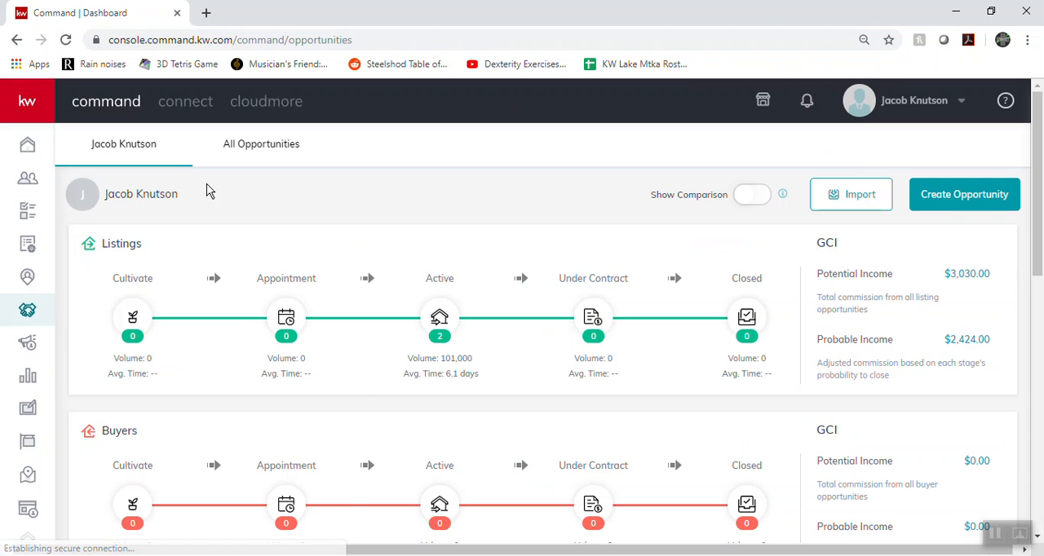
scroll(275, 330, "down", 1)
scroll(275, 329, "up", 1)
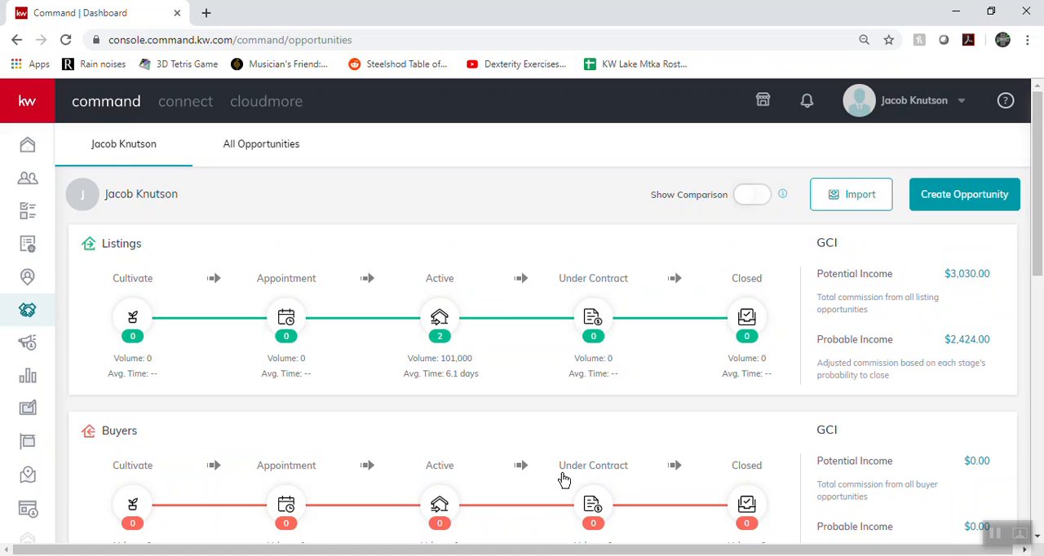
scroll(826, 395, "down", 2)
scroll(825, 395, "down", 2)
scroll(552, 250, "up", 3)
scroll(134, 302, "up", 1)
scroll(149, 391, "down", 4)
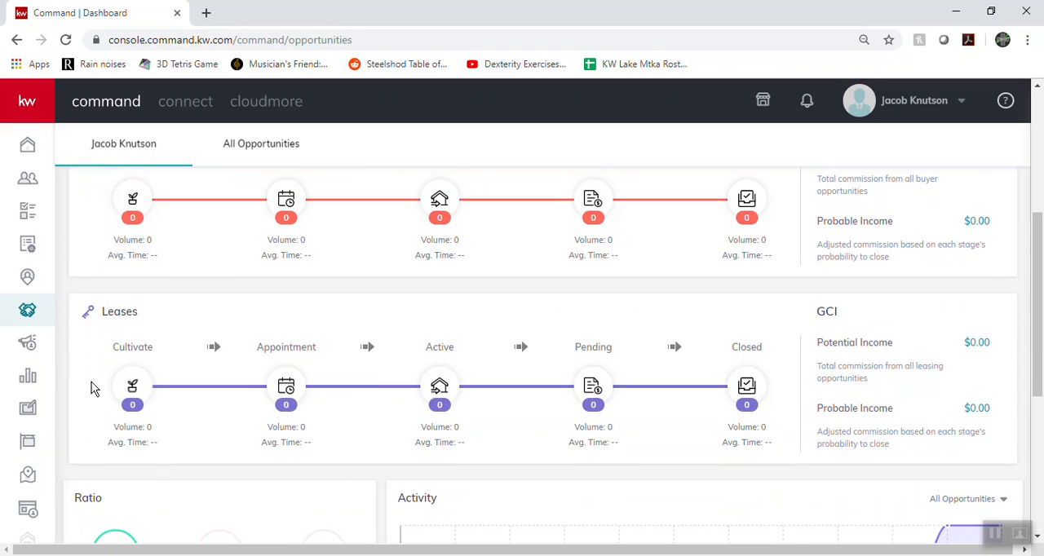
scroll(723, 373, "up", 5)
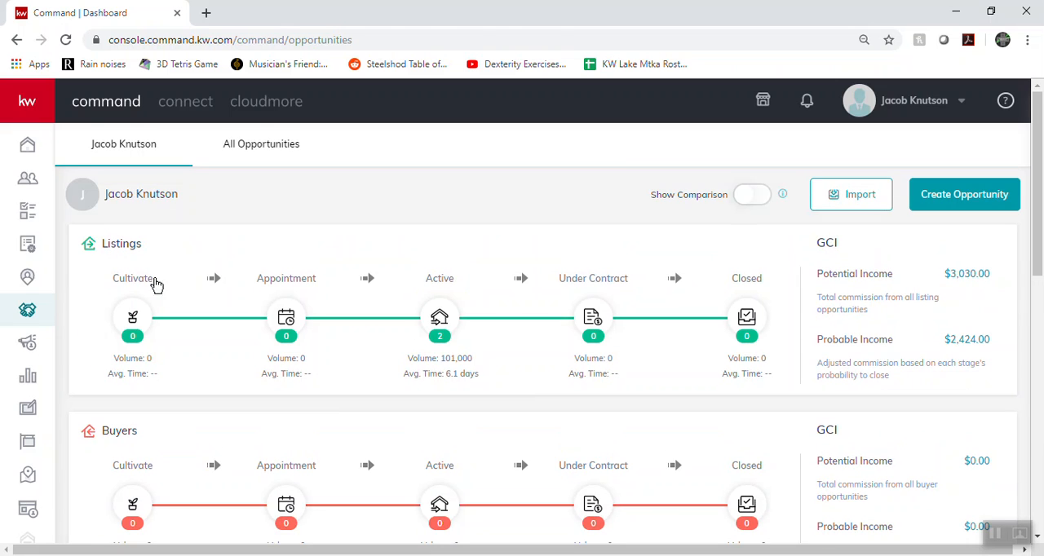
Open the Cultivate phase of the Listings pipeline and go to the page for editing its stages
left_click(133, 318)
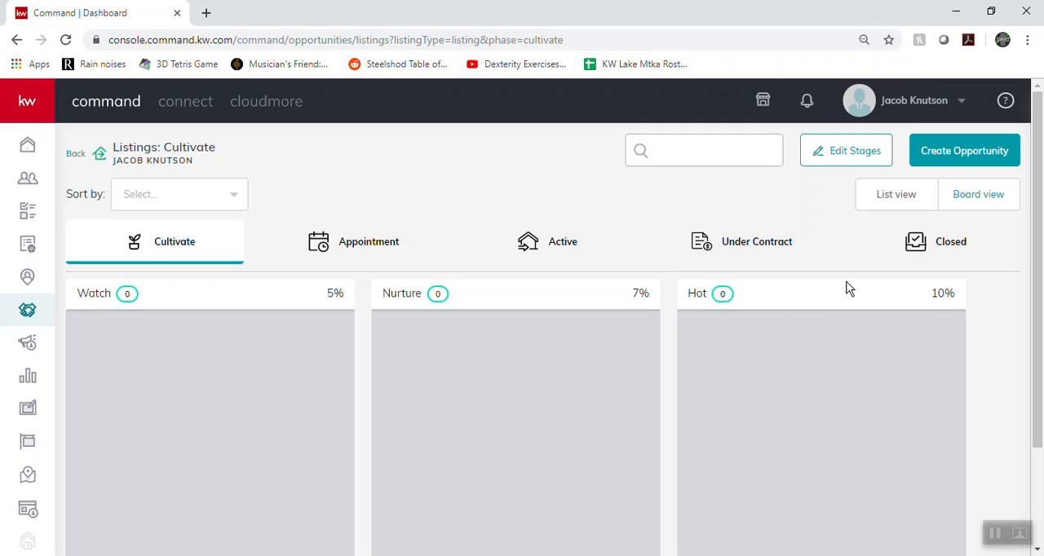
left_click(855, 157)
right_click(853, 162)
left_click(482, 215)
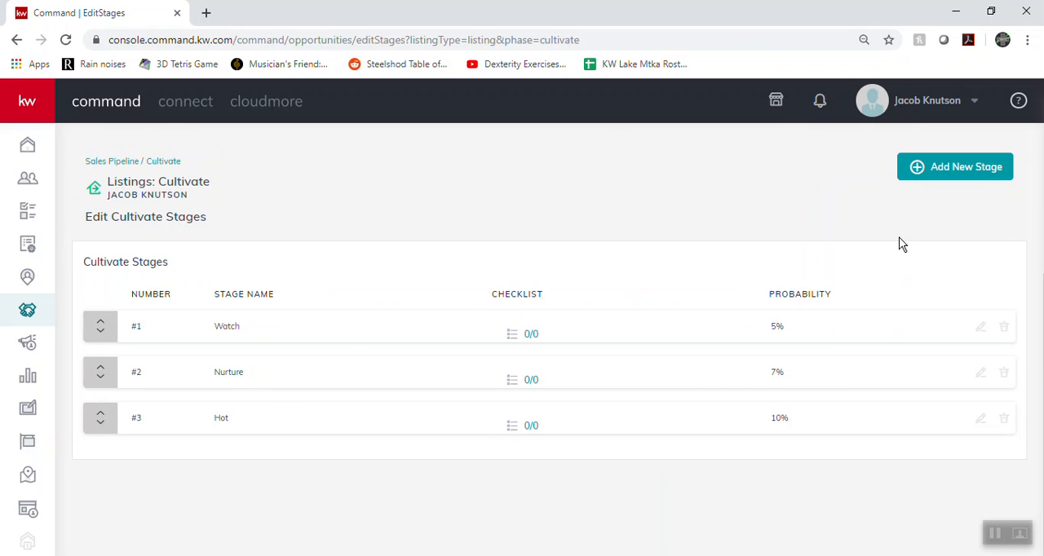
Look at the form for adding a Cultivate stage and the edit forms of the Watch and Hot stages, leaving each unsaved
left_click(958, 166)
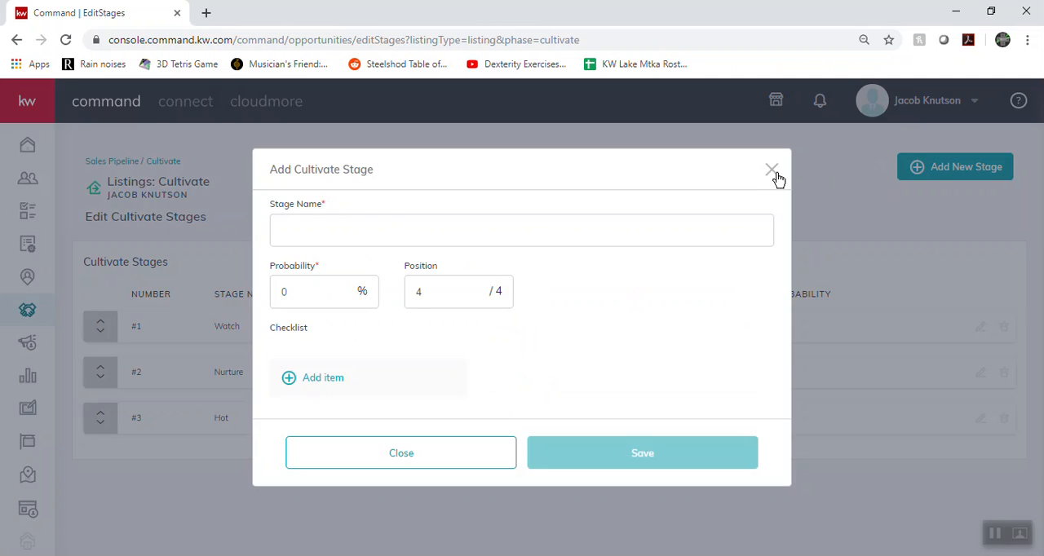
left_click(772, 171)
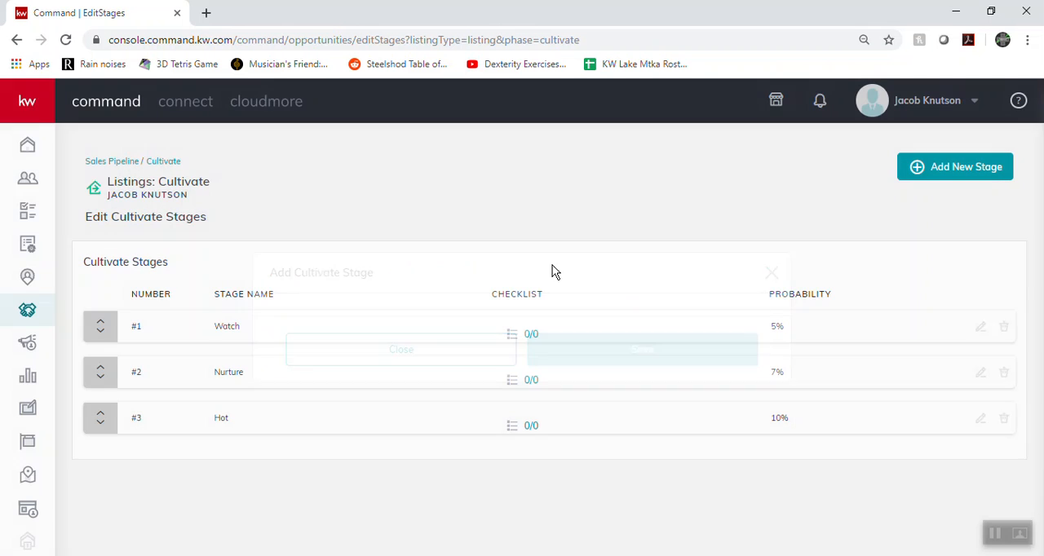
left_click(983, 329)
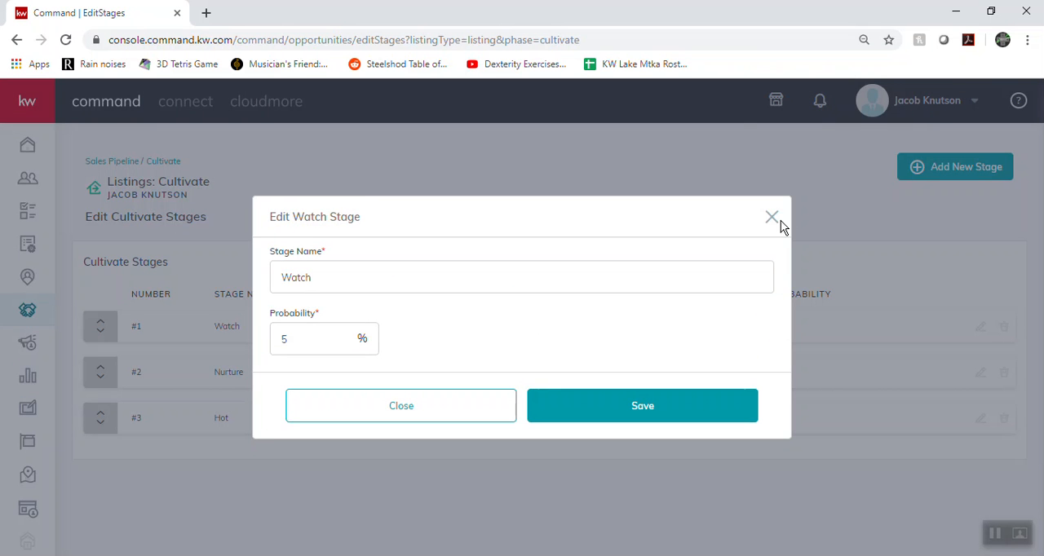
left_click(771, 218)
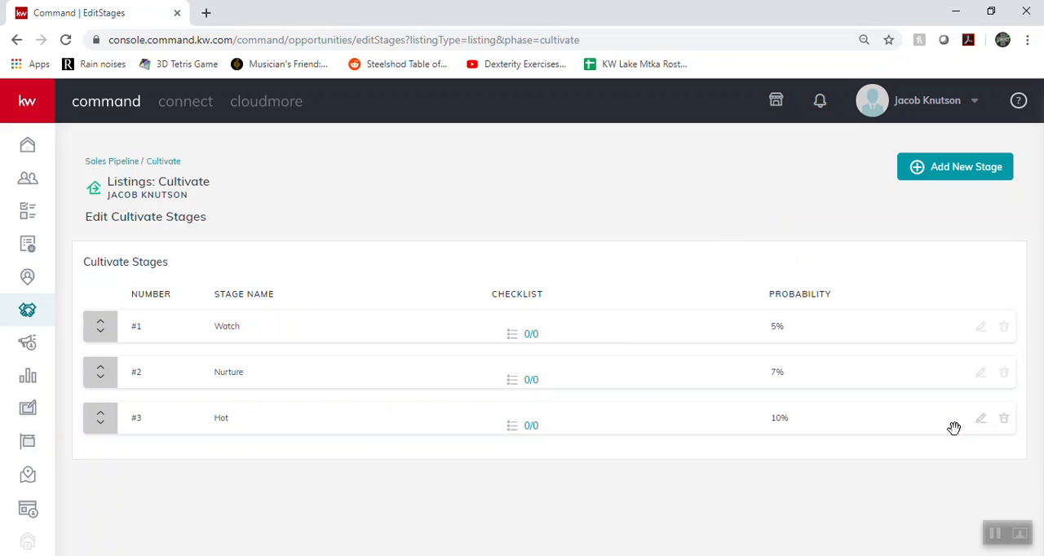
left_click(981, 420)
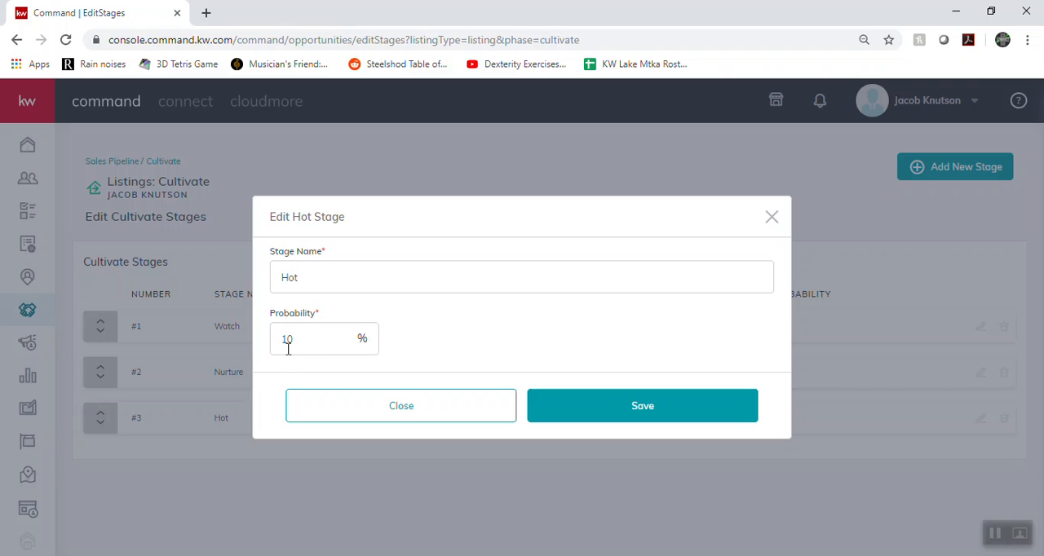
left_click(771, 216)
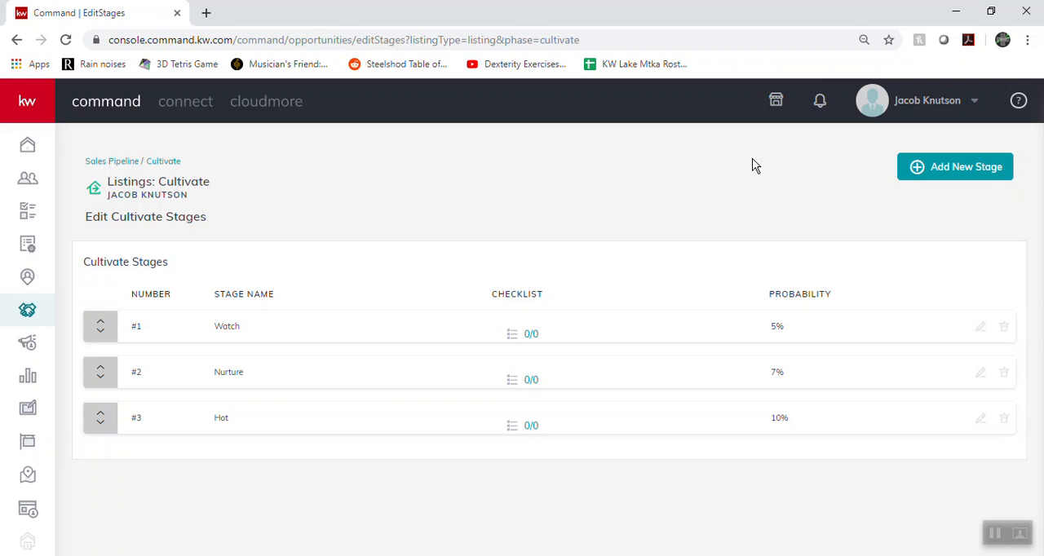
Return to the Listings board and view the stages of the Appointment, Active and Under Contract phases
left_click(17, 40)
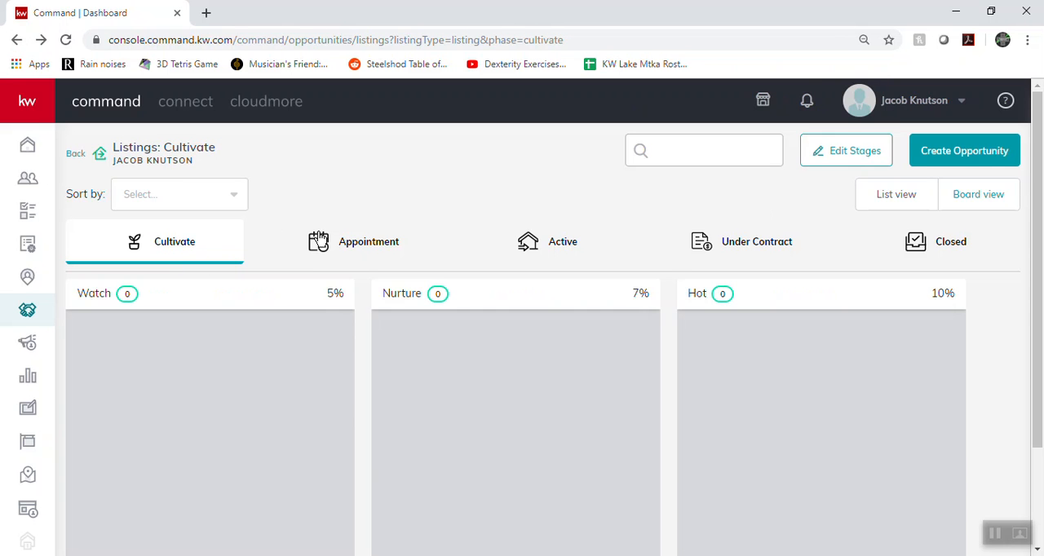
left_click(318, 241)
left_click(547, 252)
left_click(789, 253)
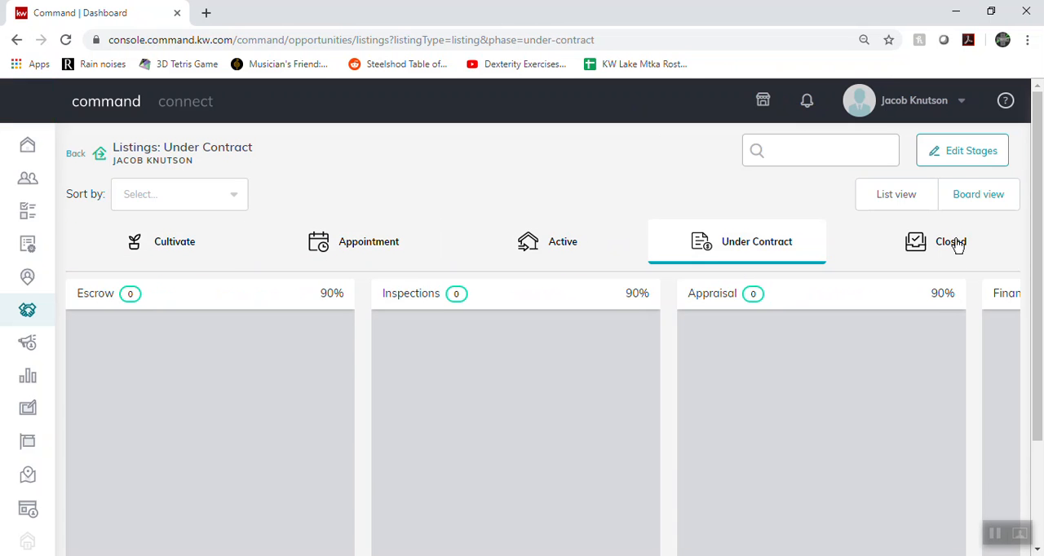
left_click(387, 253)
key("ctrl+a")
middle_click(217, 380)
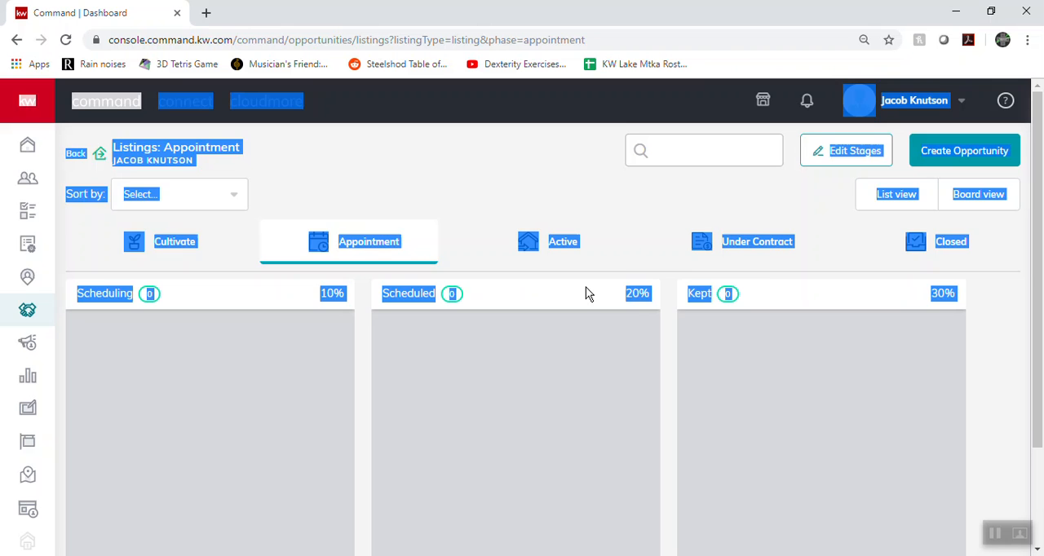
Open the Active phase of the Listings board and look across all its stage columns
left_click(573, 242)
middle_click(255, 395)
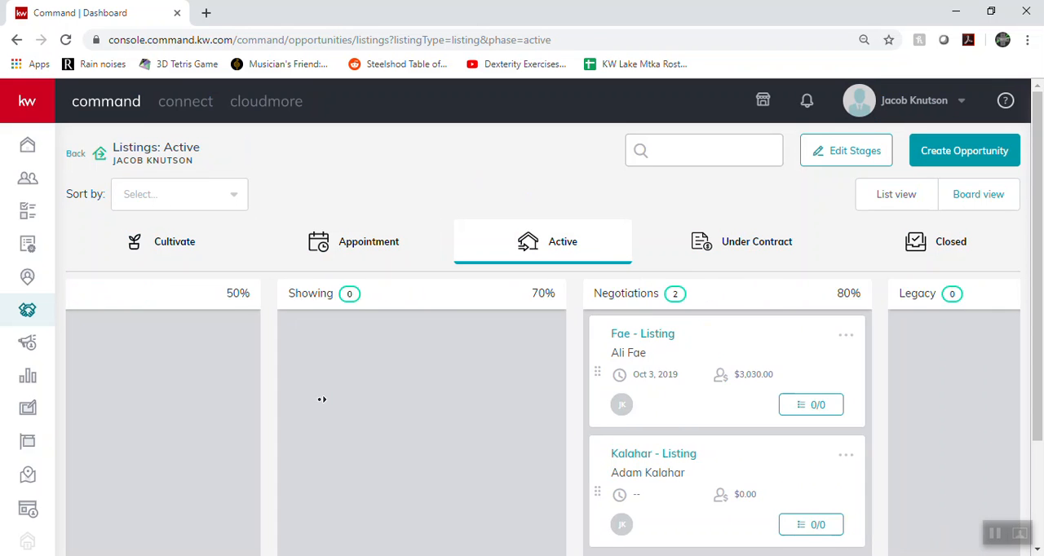
right_click(170, 419)
left_click(482, 439)
middle_click(406, 446)
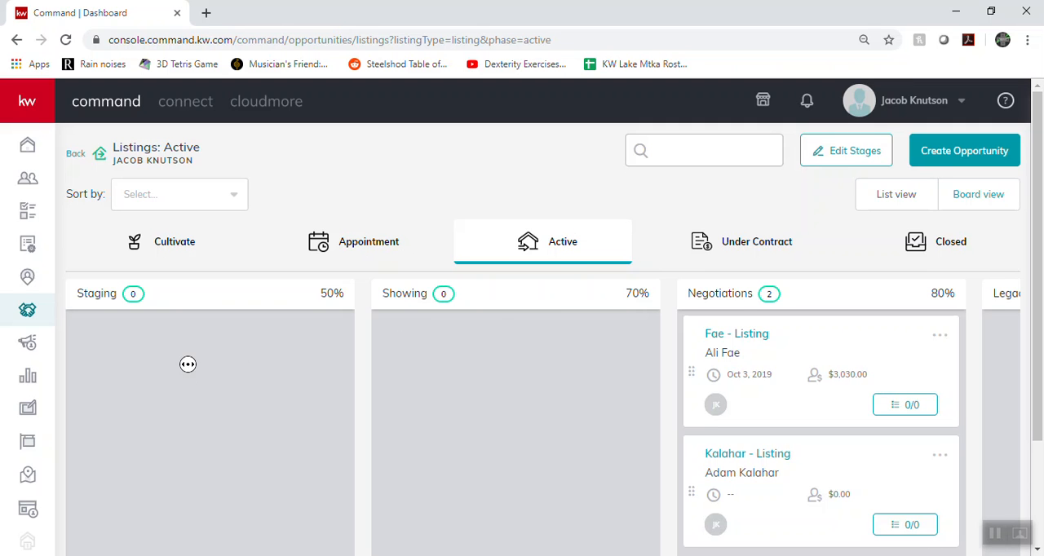
middle_click(305, 363)
scroll(432, 366, "right", 2)
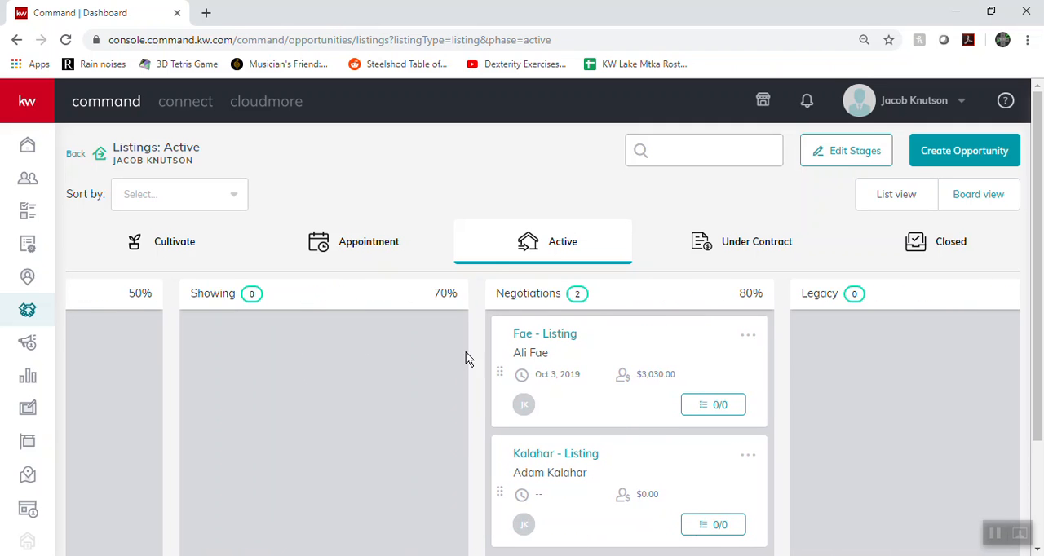
middle_click(861, 365)
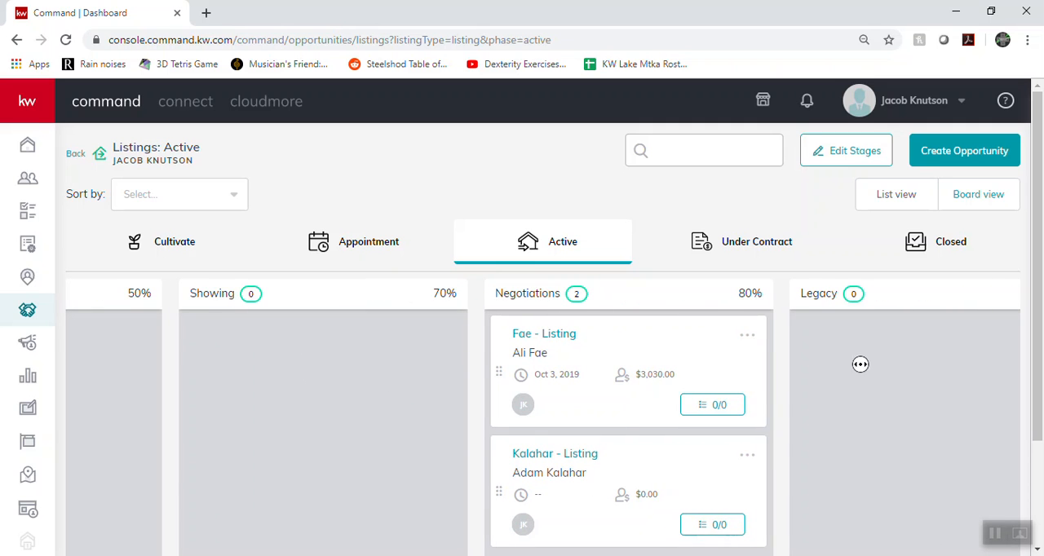
Return to the Opportunities overview and examine the Ratio, Activity and Closing This Month sections
left_click(28, 311)
scroll(363, 318, "down", 6)
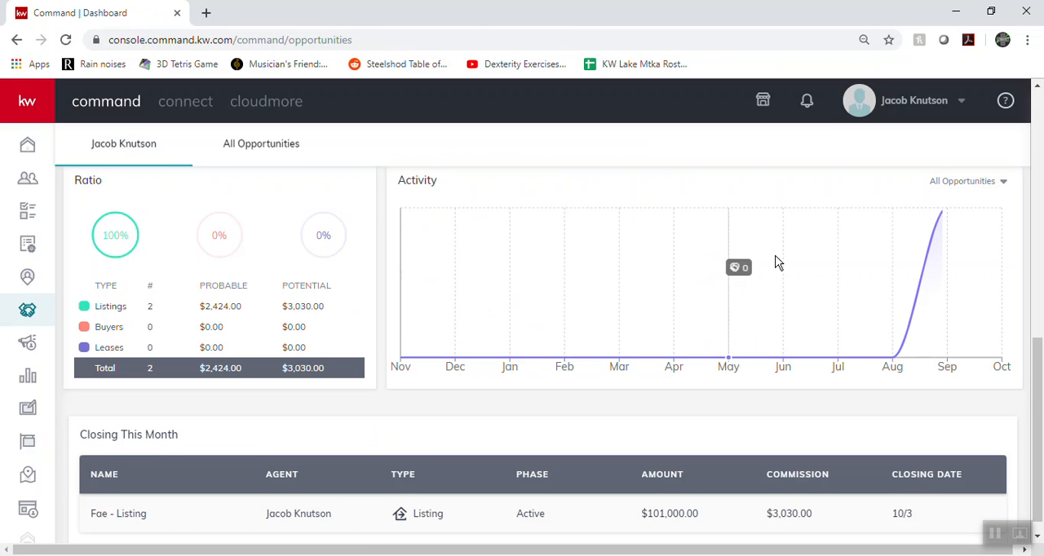
scroll(897, 253, "down", 1)
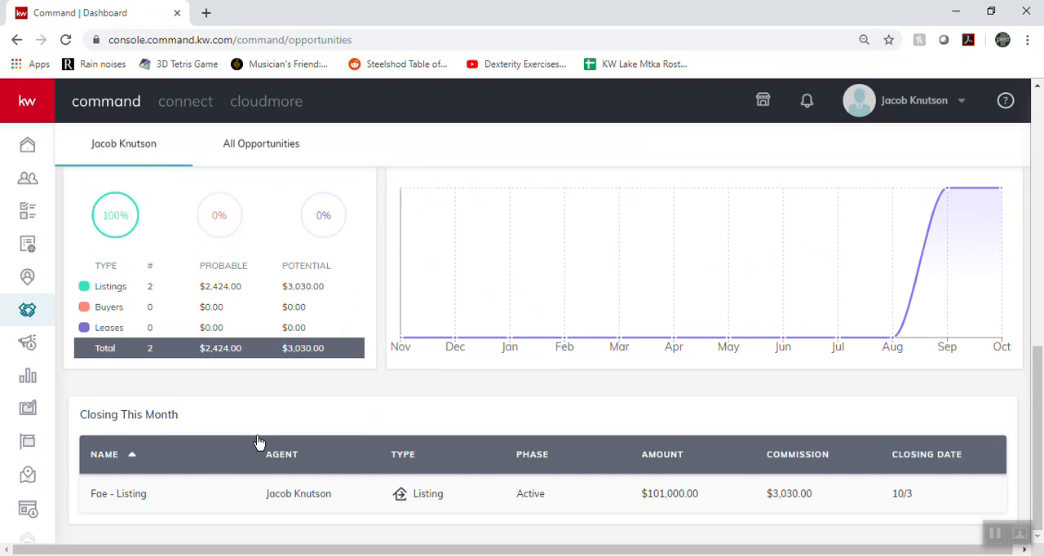
scroll(175, 452, "up", 1)
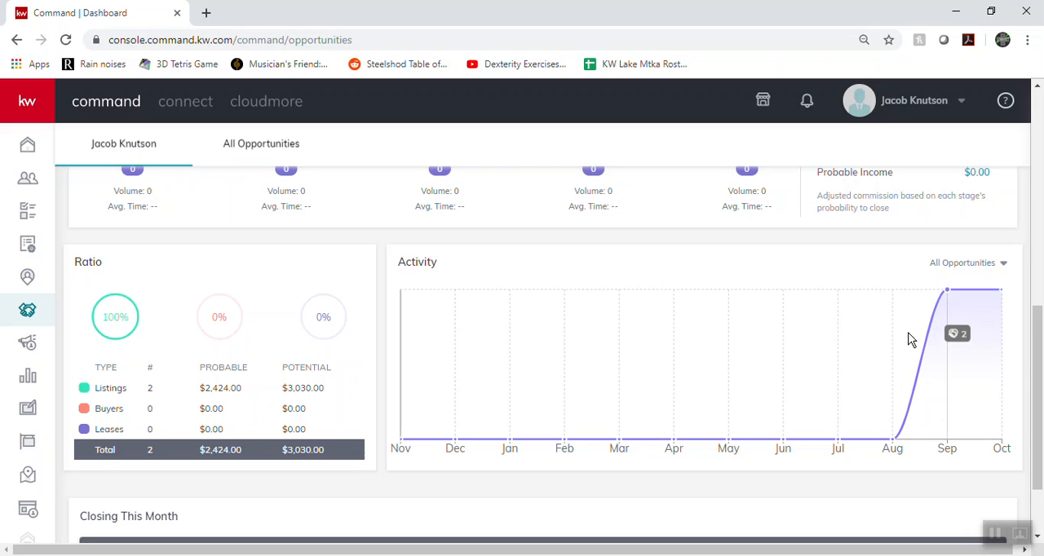
scroll(889, 338, "up", 1)
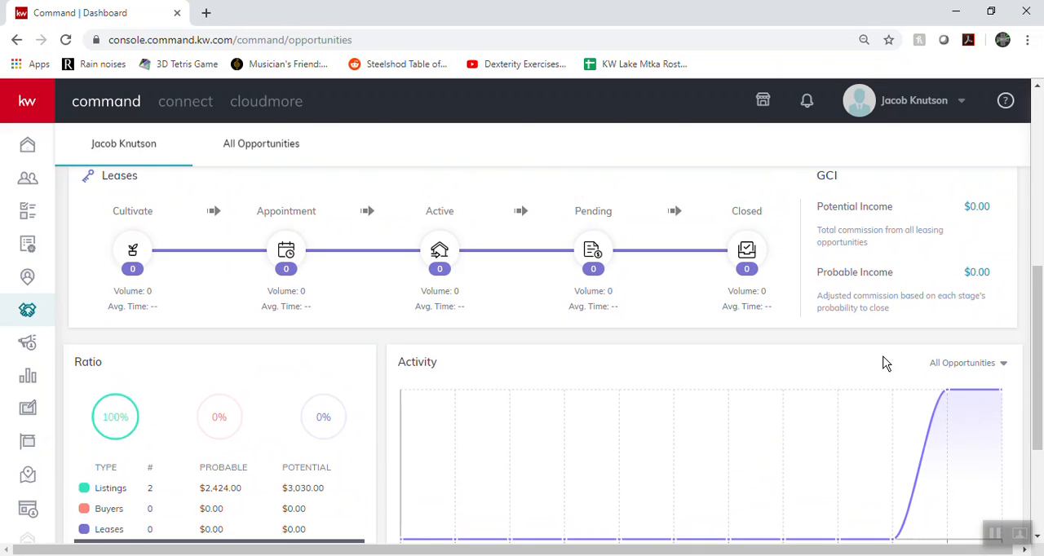
scroll(816, 416, "up", 2)
scroll(652, 395, "up", 3)
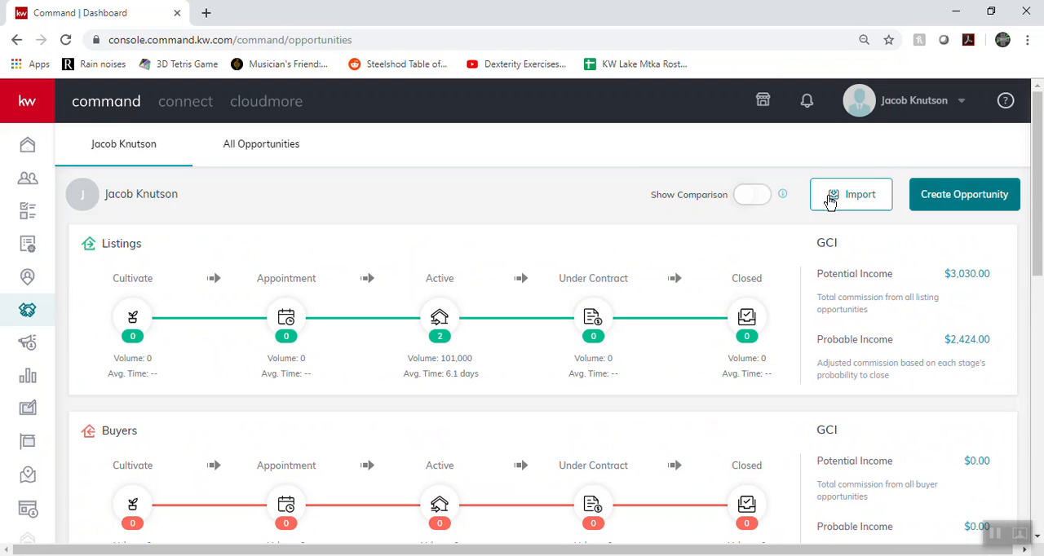
Start a new opportunity and check the market center, team and opportunity type choices, keeping Lake Minnetonka and Listing
left_click(971, 196)
left_click(389, 186)
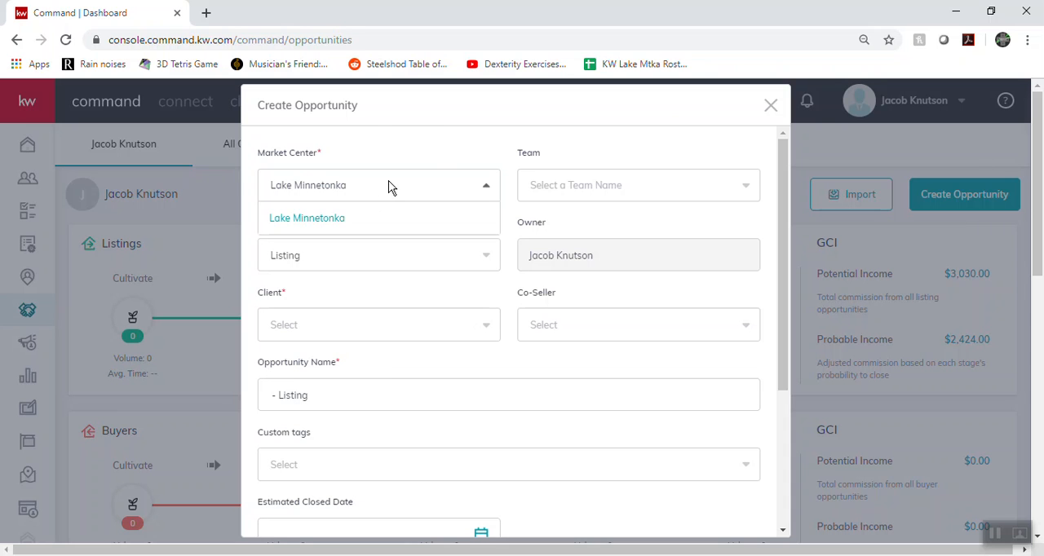
left_click(590, 184)
left_click(594, 190)
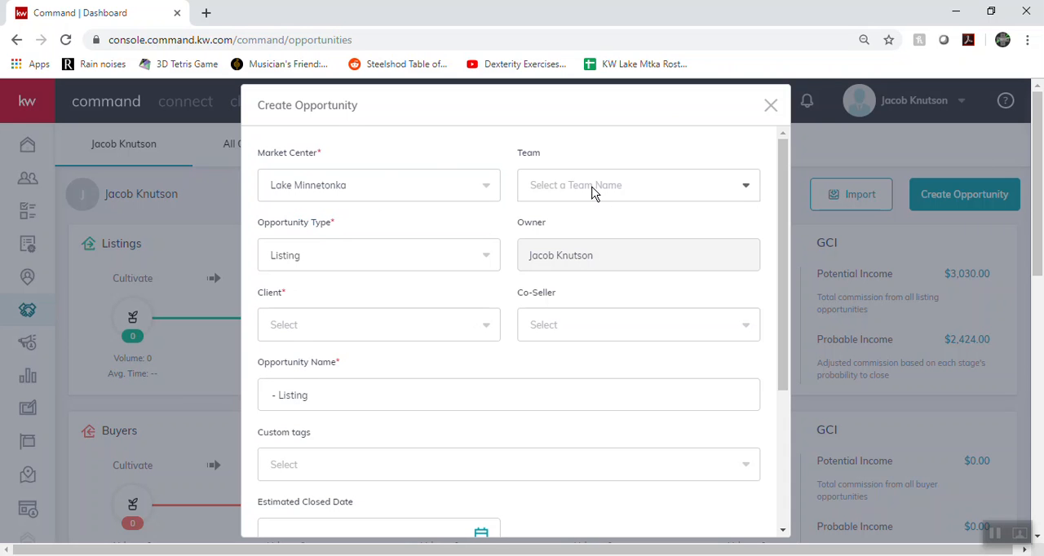
left_click(342, 265)
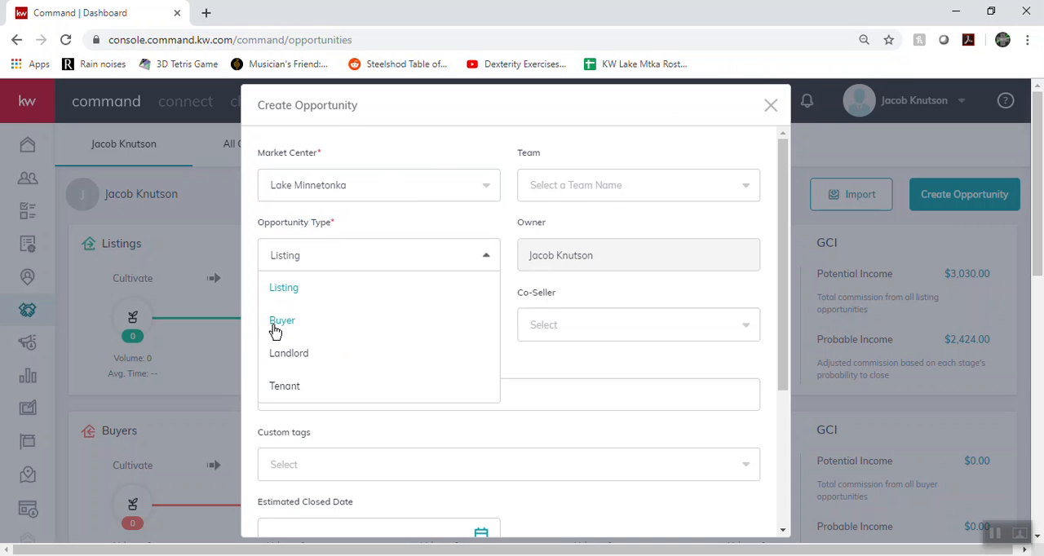
left_click(423, 229)
Search the contacts by the client's first name and choose the matching contact as the opportunity's client
left_click(380, 330)
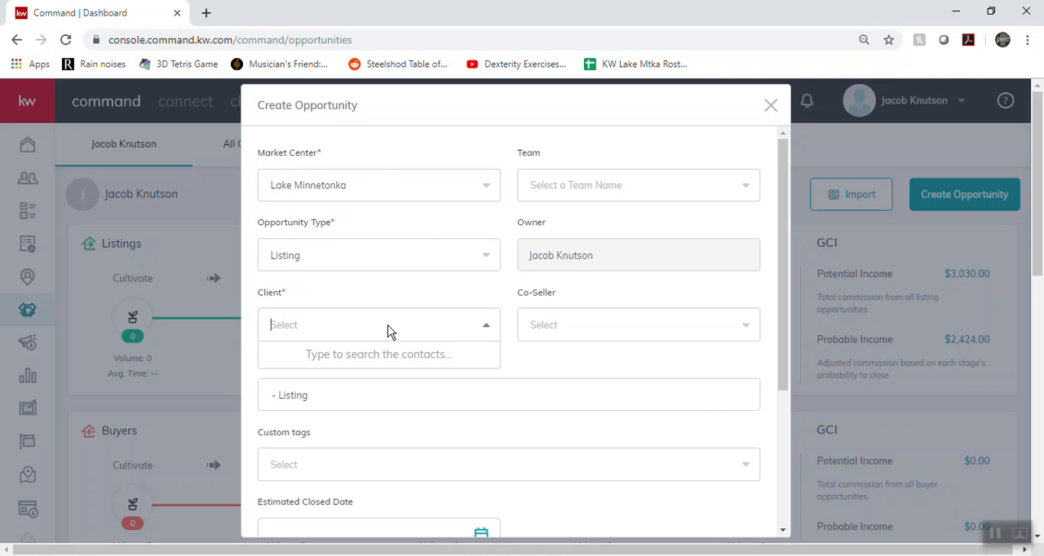
type("ali")
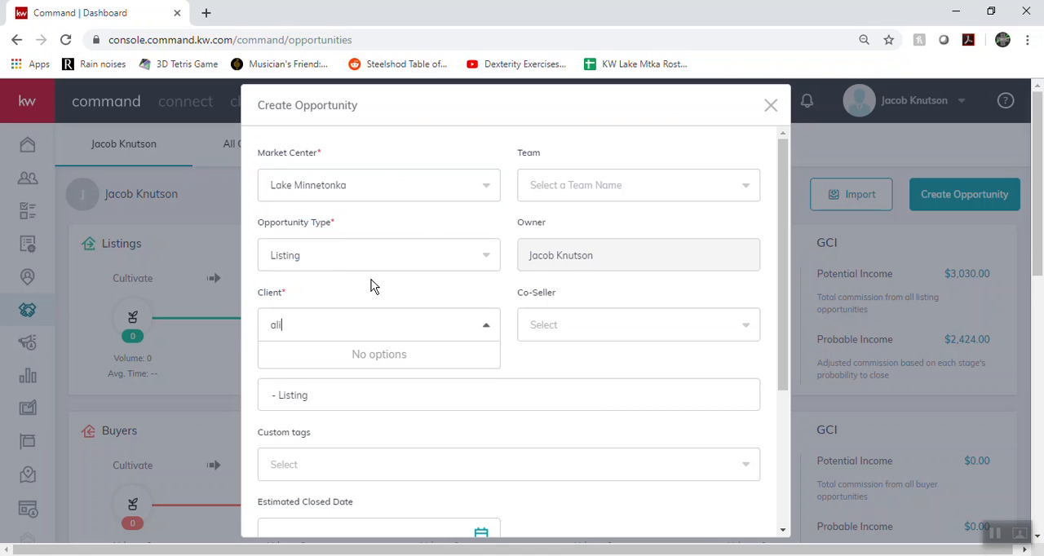
left_click(291, 358)
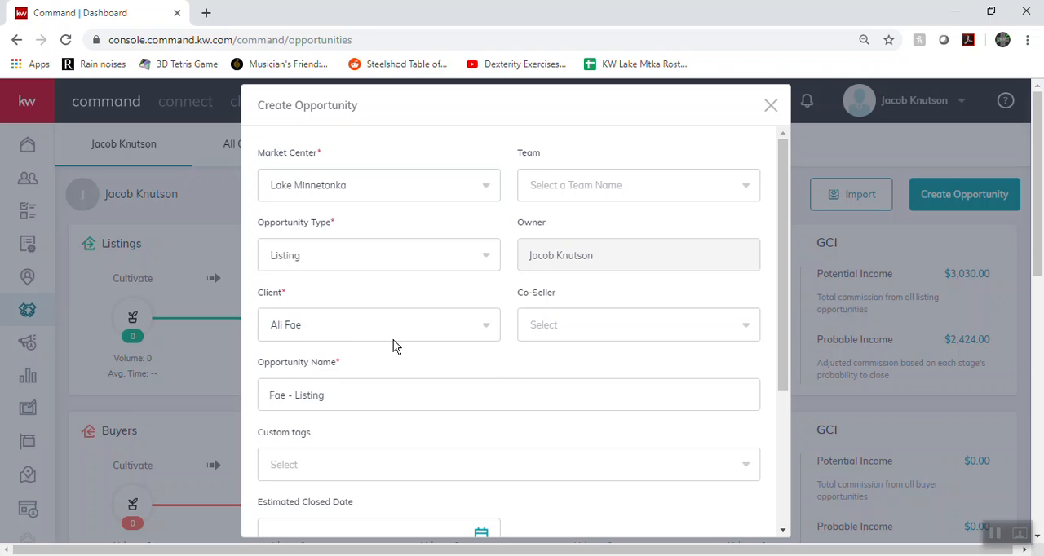
Check the opportunity name in the new opportunity form
scroll(320, 300, "down", 1)
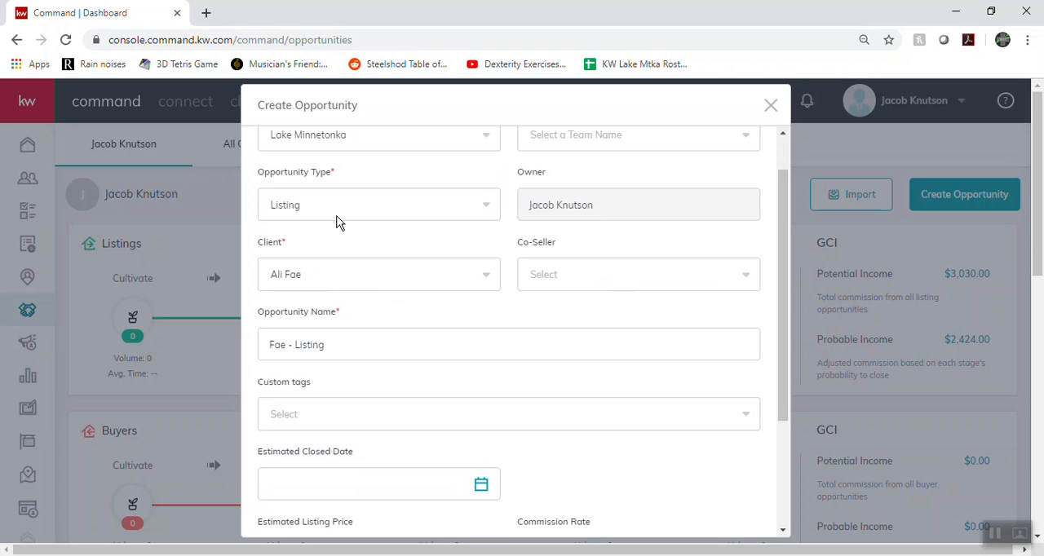
left_click(356, 340)
double_click(356, 339)
triple_click(377, 357)
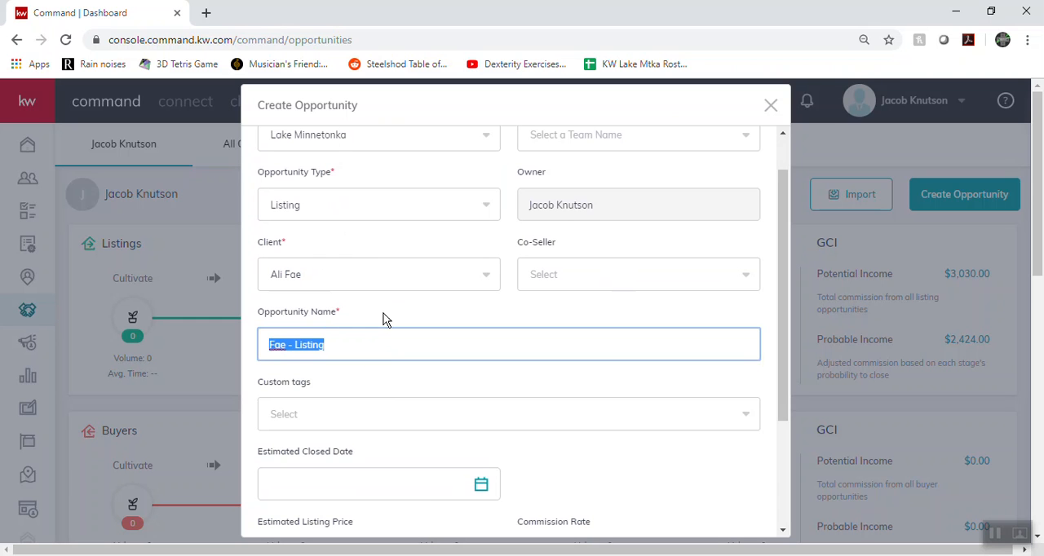
triple_click(347, 342)
left_click(352, 318)
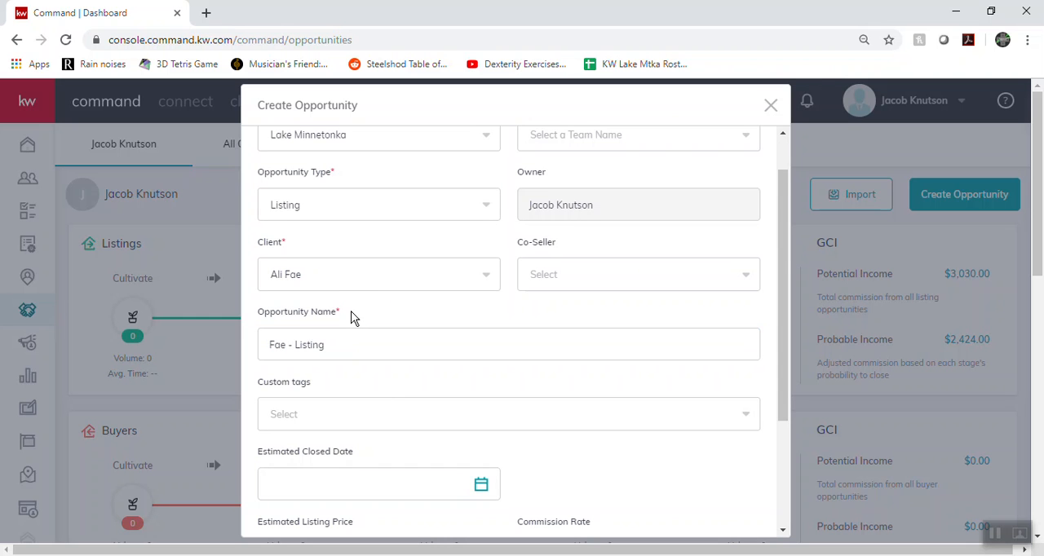
Try "marketing" as a custom tag for the opportunity and clear the tag entry again
scroll(427, 274, "down", 2)
left_click(348, 271)
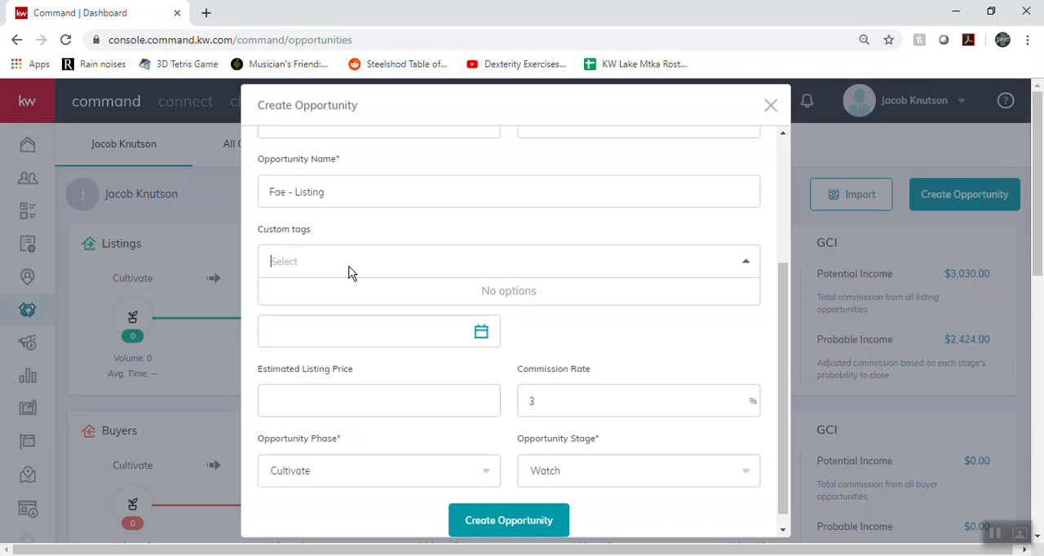
type("marketi g")
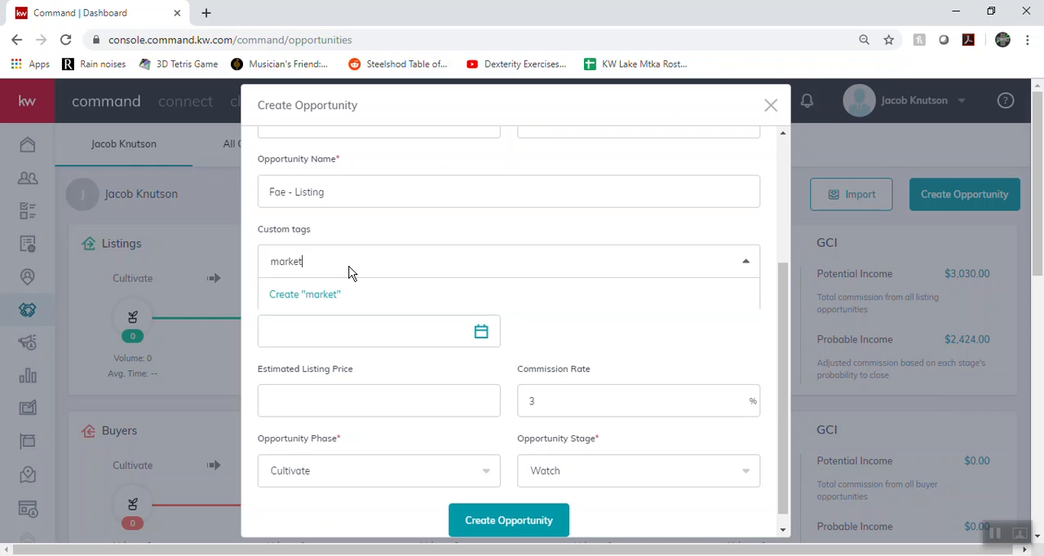
key("BackSpace")
key("BackSpace")
type("ng")
key("BackSpace")
key("BackSpace")
key("BackSpace")
key("BackSpace")
key("BackSpace")
key("BackSpace")
key("BackSpace")
key("BackSpace")
key("BackSpace")
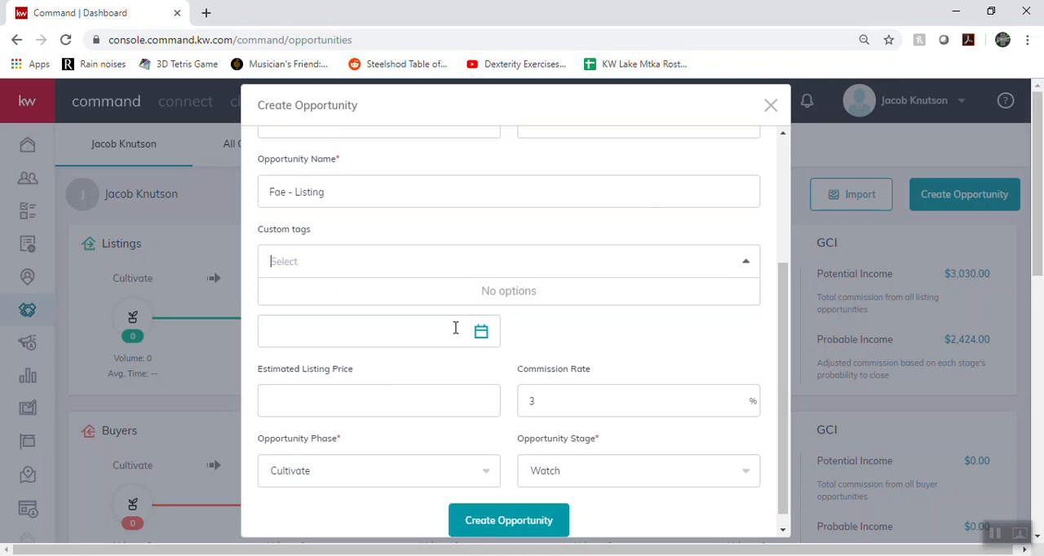
left_click(564, 350)
Check the Estimated Closed Date calendar and the Estimated Listing Price field, leaving both empty
left_click(363, 331)
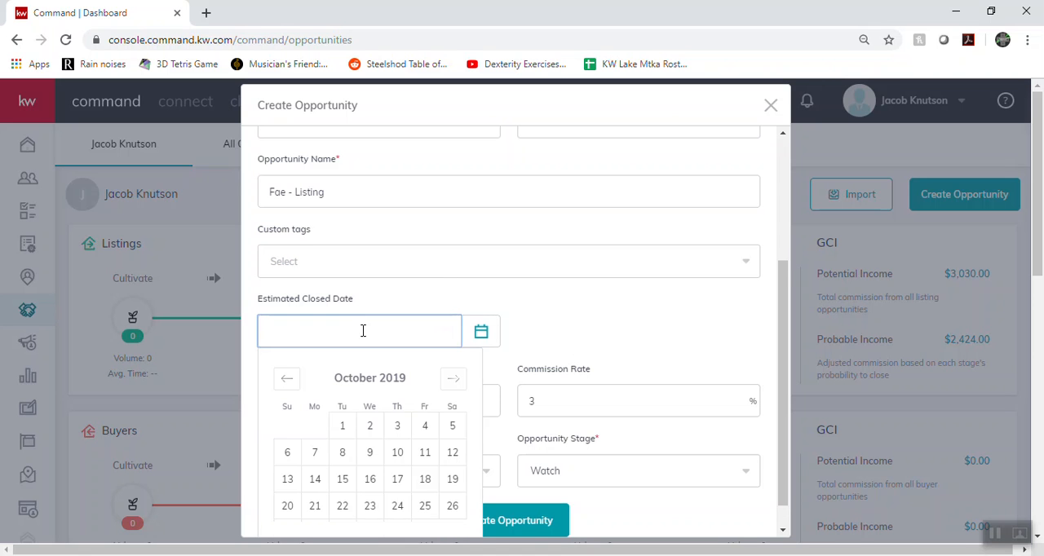
left_click(549, 333)
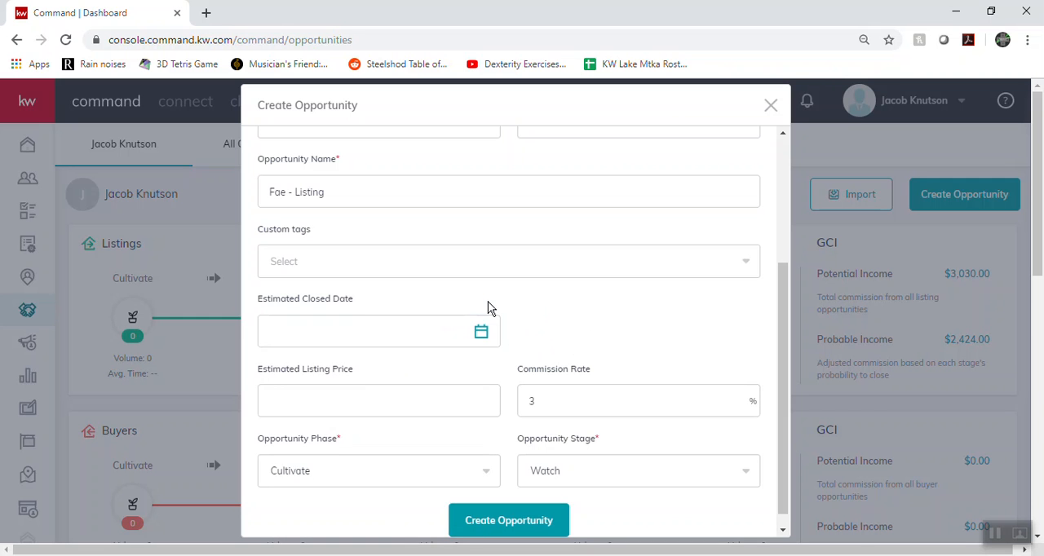
scroll(387, 302, "down", 1)
left_click(324, 395)
scroll(339, 363, "up", 1)
scroll(329, 343, "down", 1)
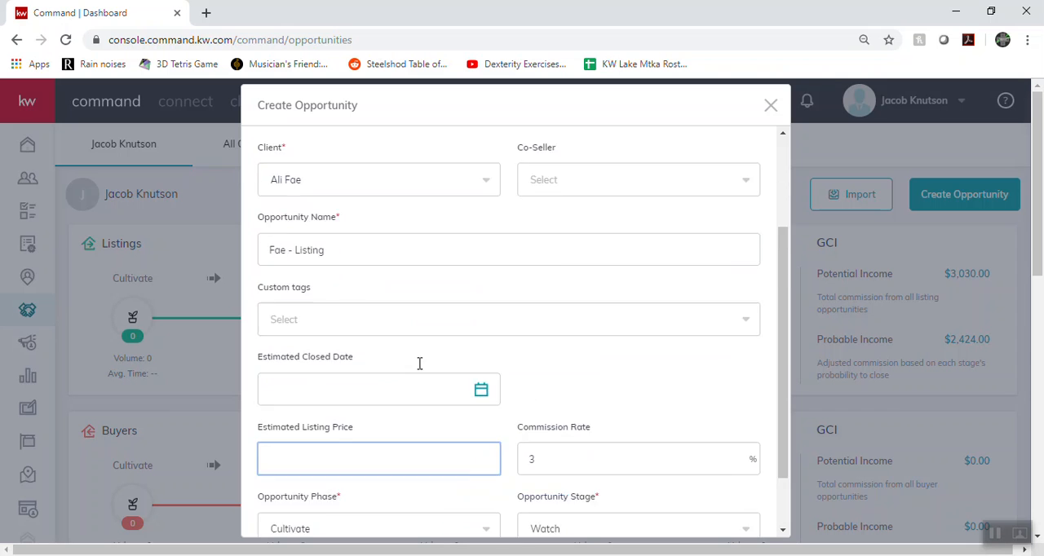
left_click(558, 381)
left_click(572, 313)
left_click(553, 392)
left_click(559, 315)
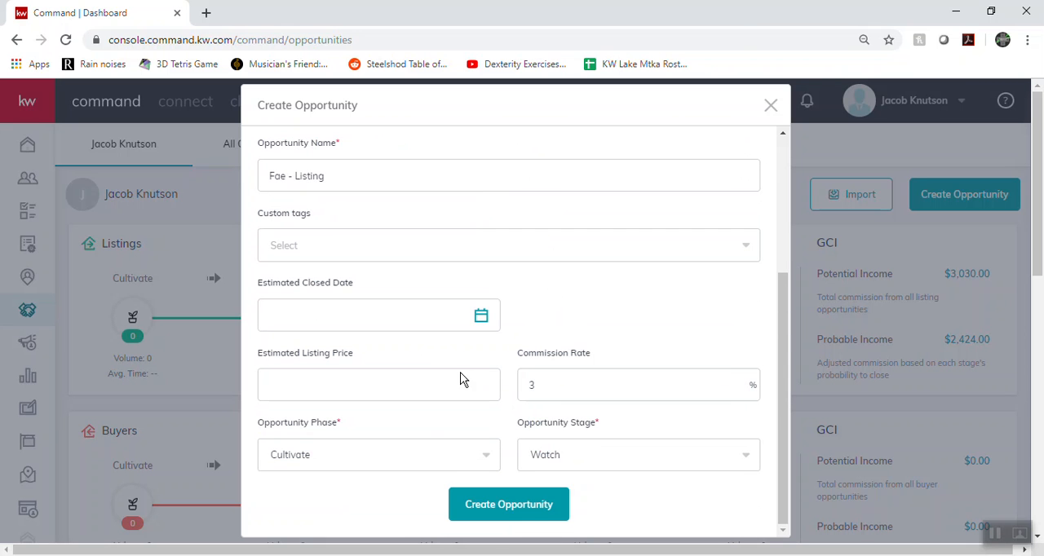
Set the opportunity phase to Active and its stage to Negotiations
left_click(420, 461)
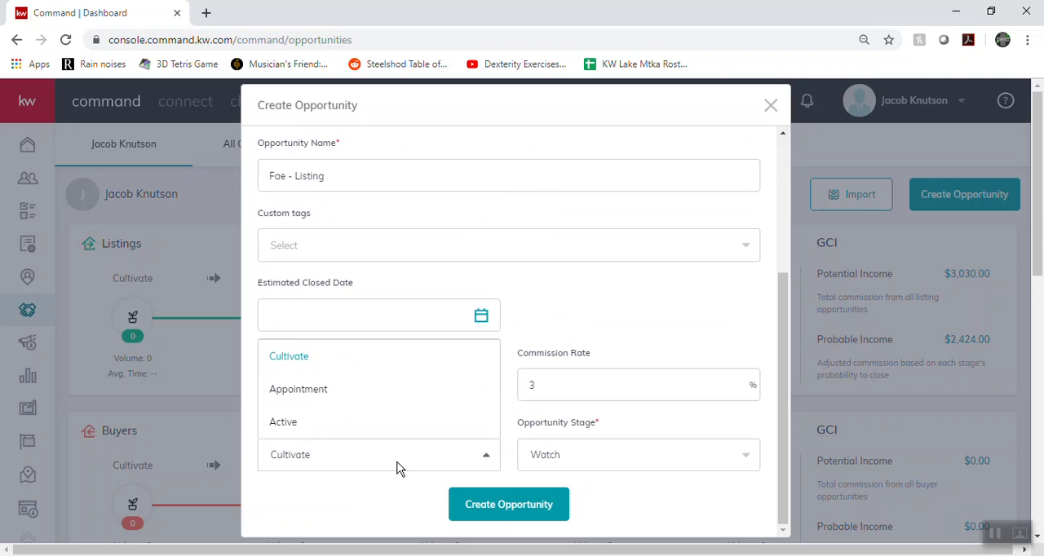
left_click(303, 430)
left_click(563, 459)
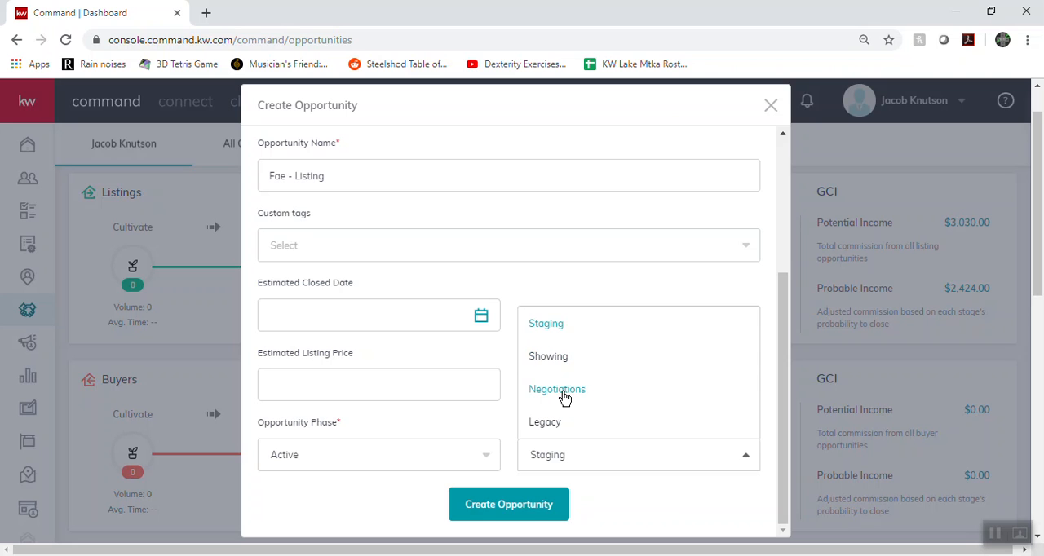
left_click(561, 390)
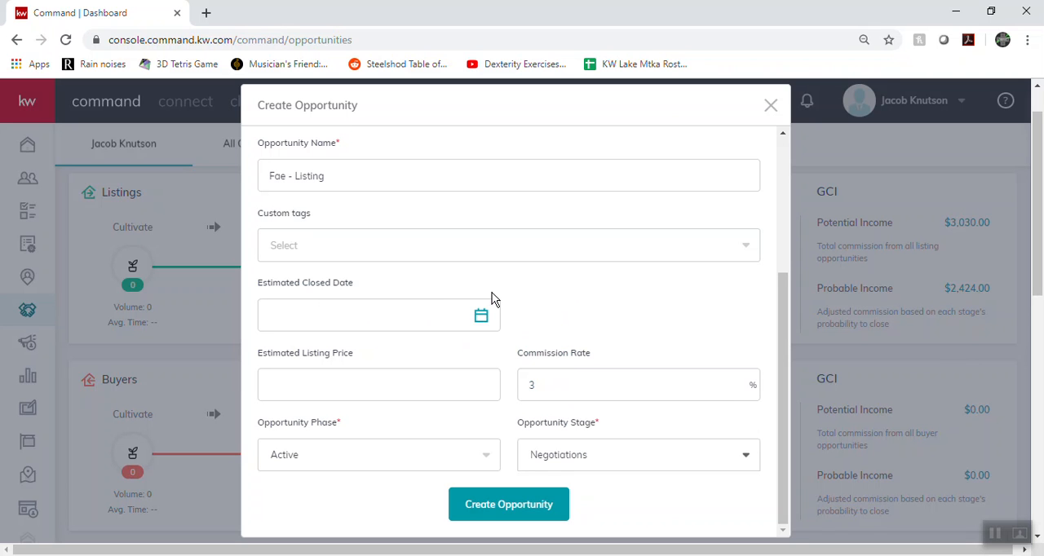
Review the completed form from market center to stage and create the listing opportunity
scroll(554, 357, "up", 2)
scroll(524, 478, "down", 2)
scroll(350, 326, "up", 3)
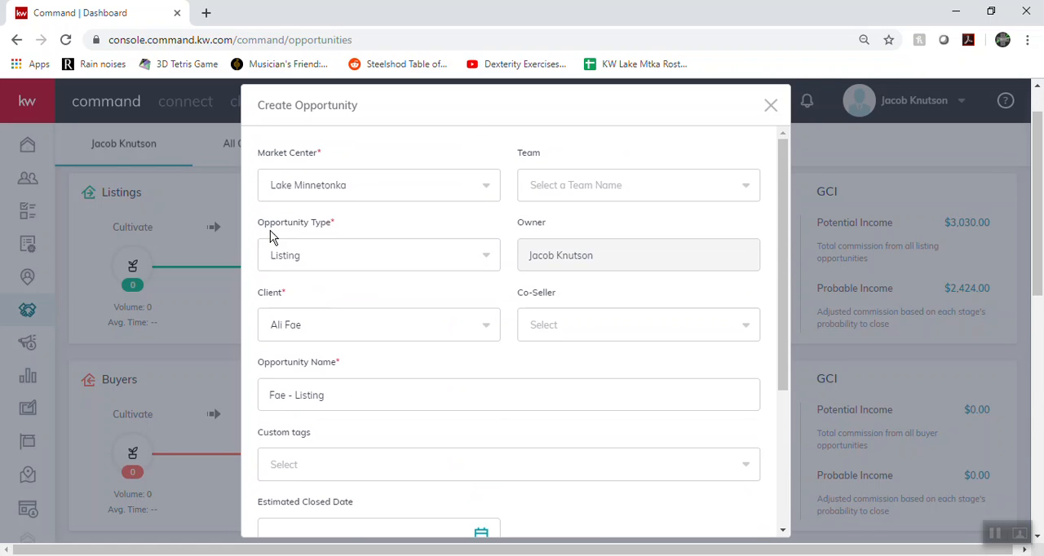
scroll(347, 244, "down", 3)
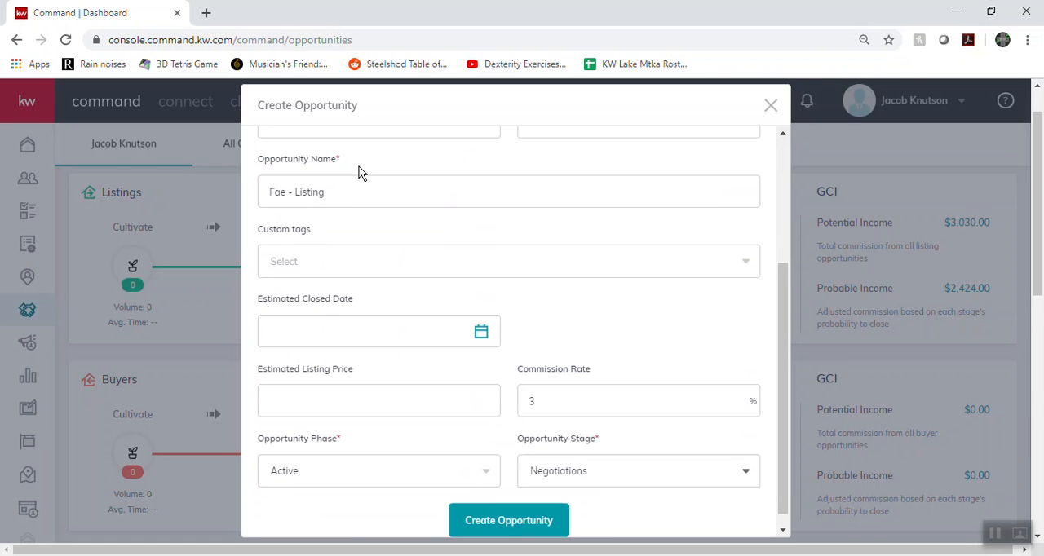
left_click(502, 504)
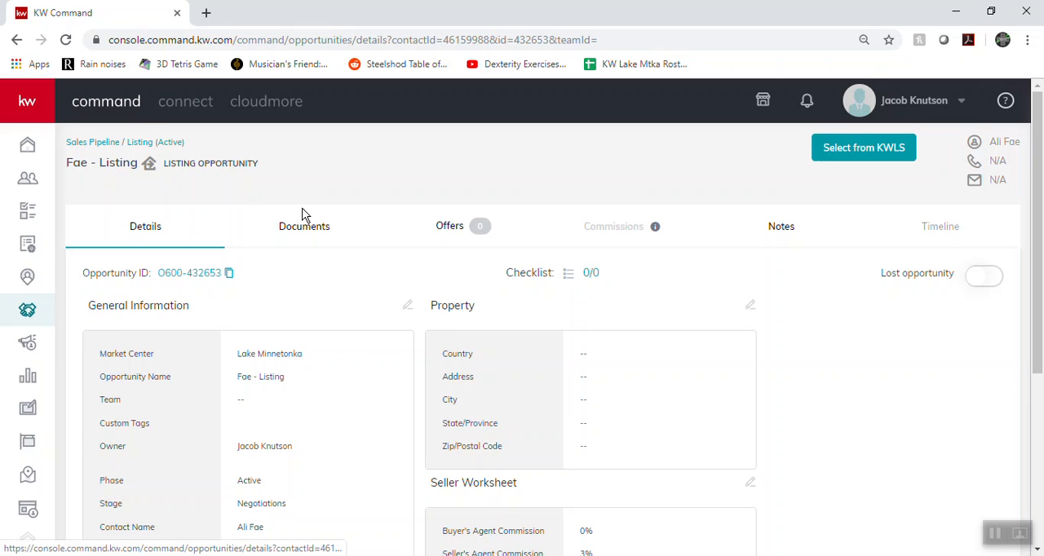
Examine the new opportunity's General Information, Property, Seller Worksheet and Description details
scroll(487, 323, "down", 1)
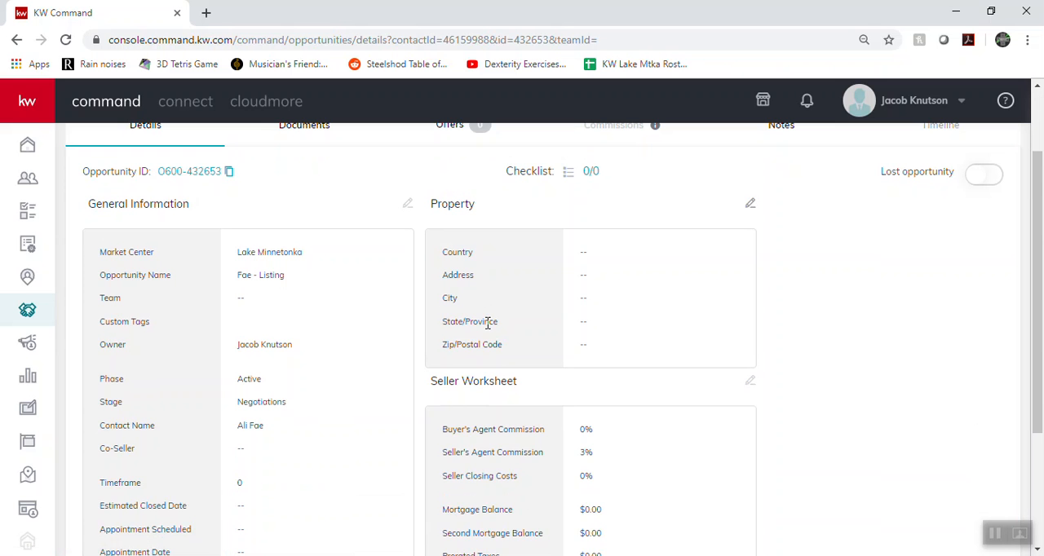
scroll(545, 340, "down", 2)
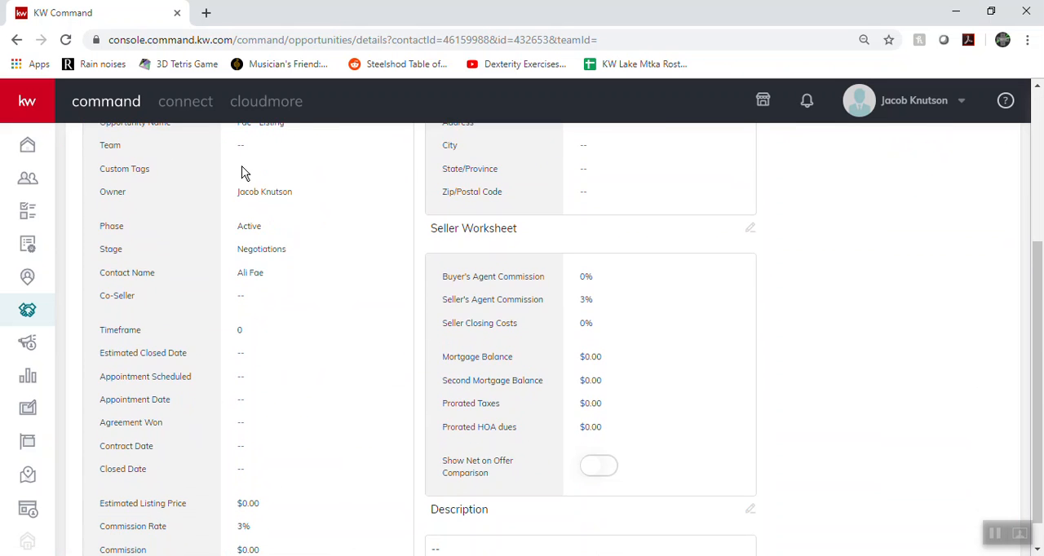
scroll(156, 359, "down", 1)
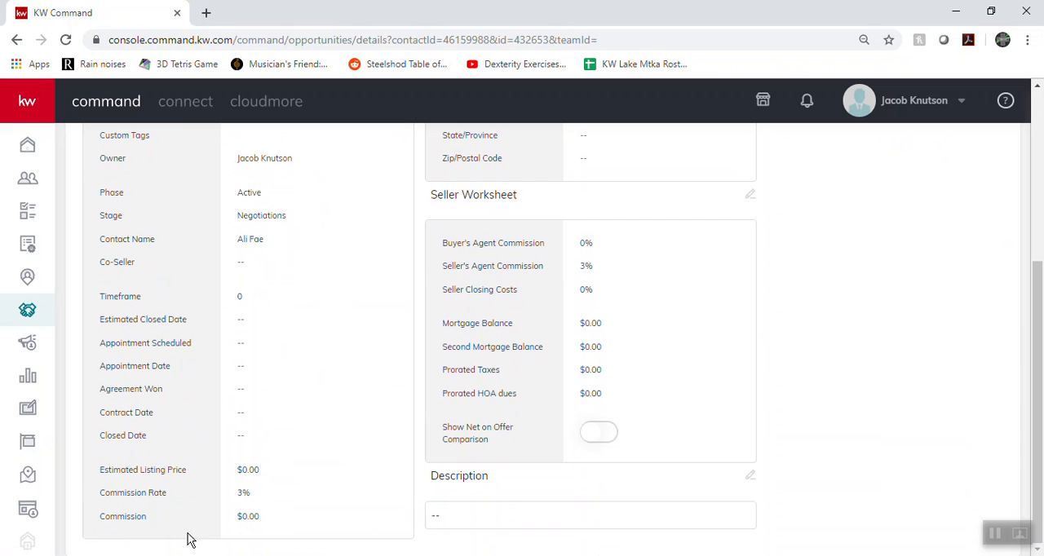
scroll(274, 414, "up", 3)
scroll(361, 335, "down", 1)
scroll(605, 485, "down", 2)
scroll(337, 235, "up", 4)
Open the opportunity's documents and examine the required and optional items in the Listed checklist
left_click(318, 244)
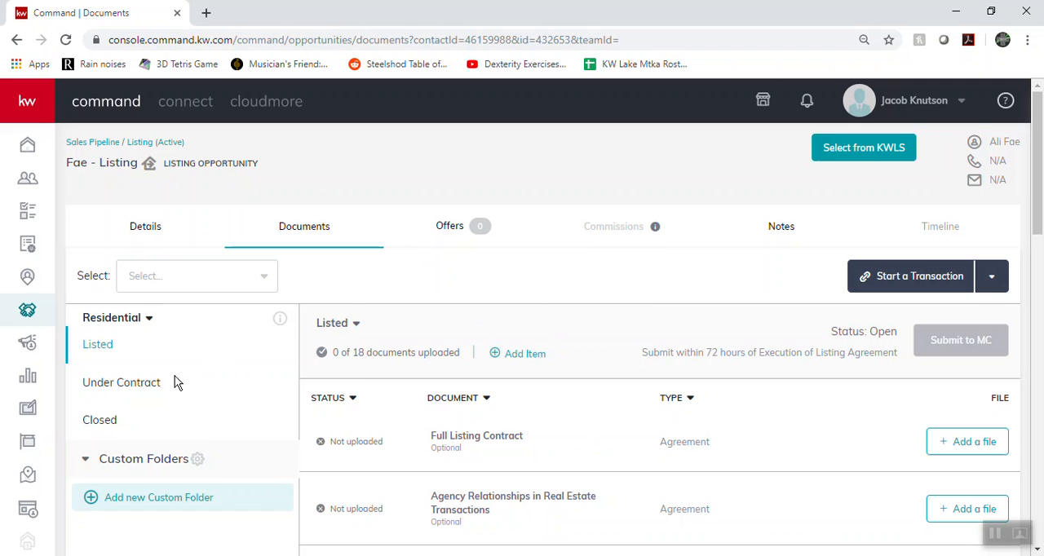
scroll(161, 294, "down", 1)
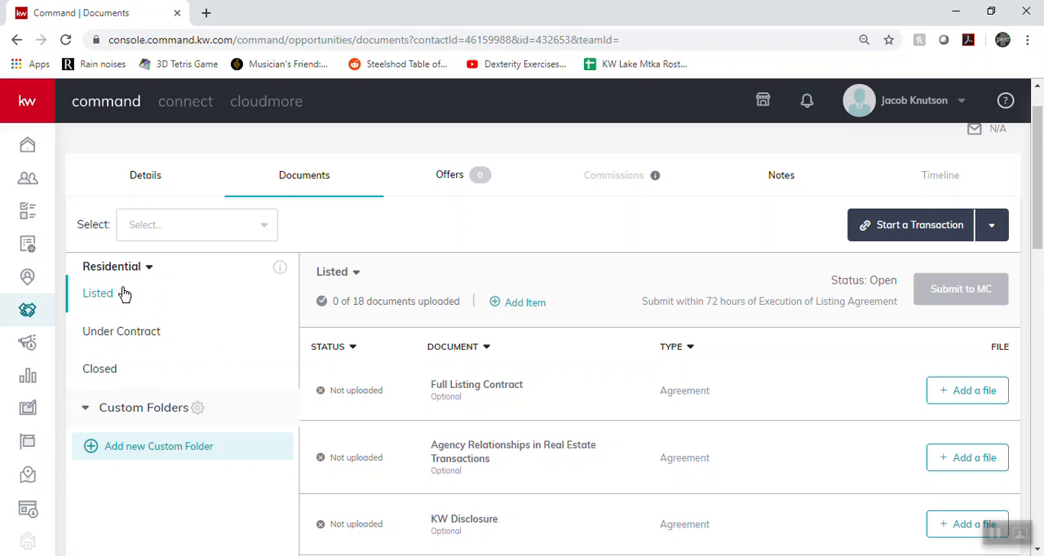
scroll(548, 378, "down", 2)
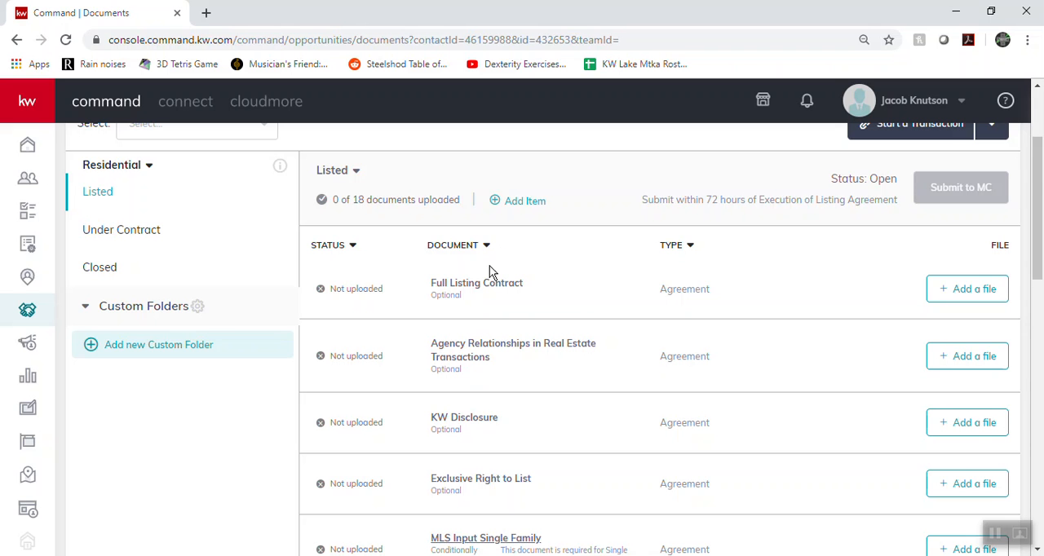
scroll(492, 296, "down", 3)
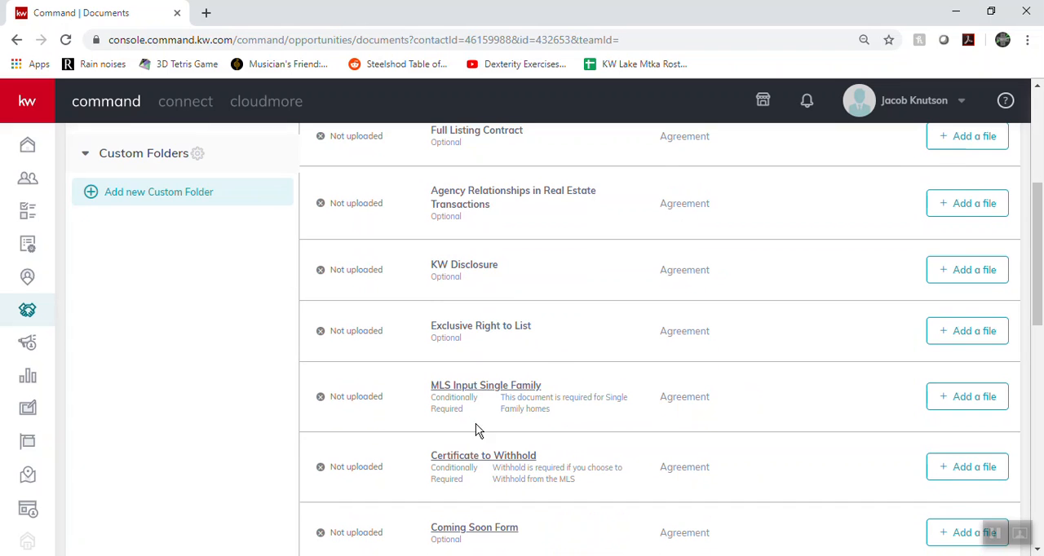
scroll(485, 424, "down", 3)
scroll(508, 308, "up", 6)
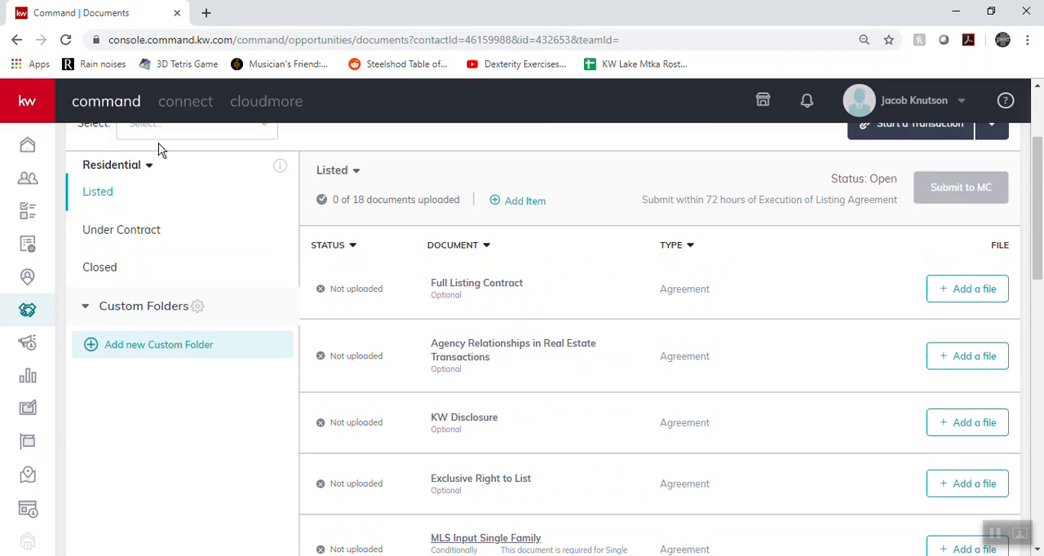
scroll(987, 193, "up", 1)
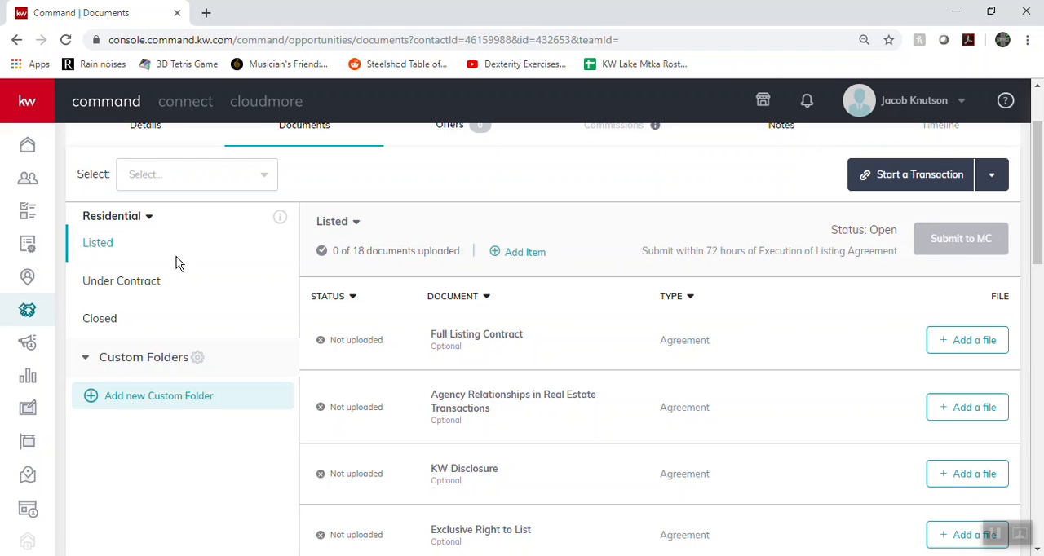
Compare the Under Contract and Closed document checklists, finishing back on the Listed checklist
left_click(121, 281)
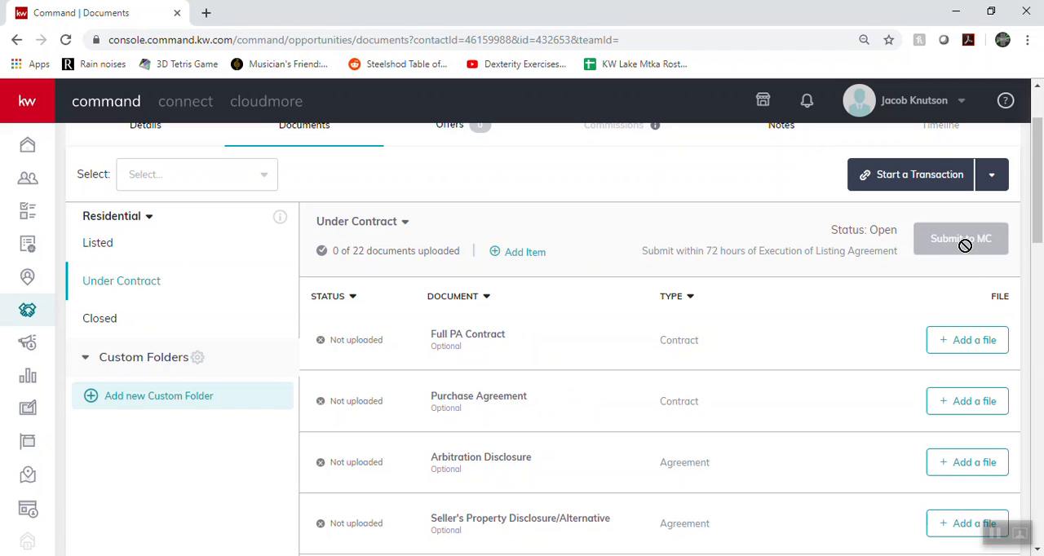
left_click(98, 241)
left_click(129, 287)
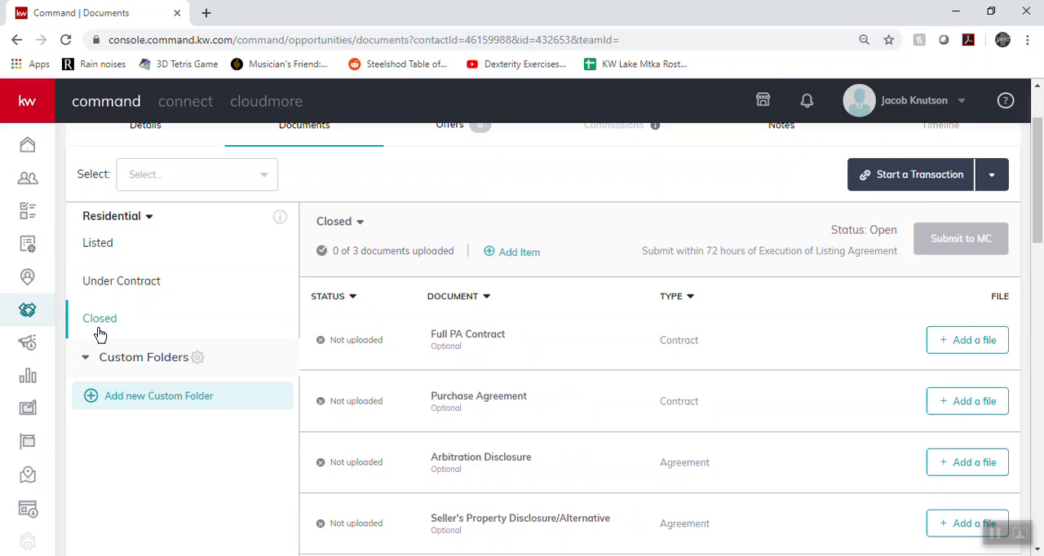
left_click(104, 323)
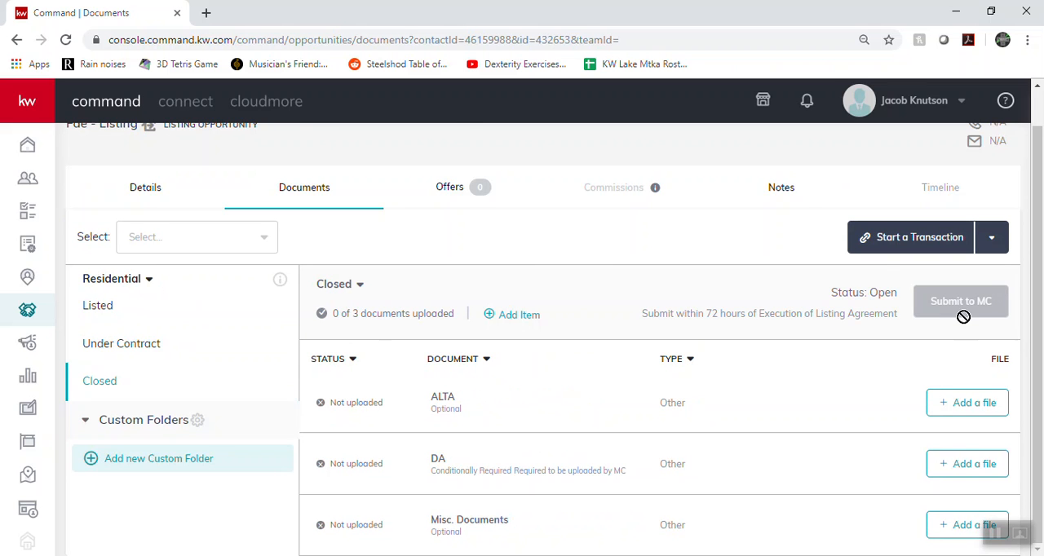
left_click(140, 345)
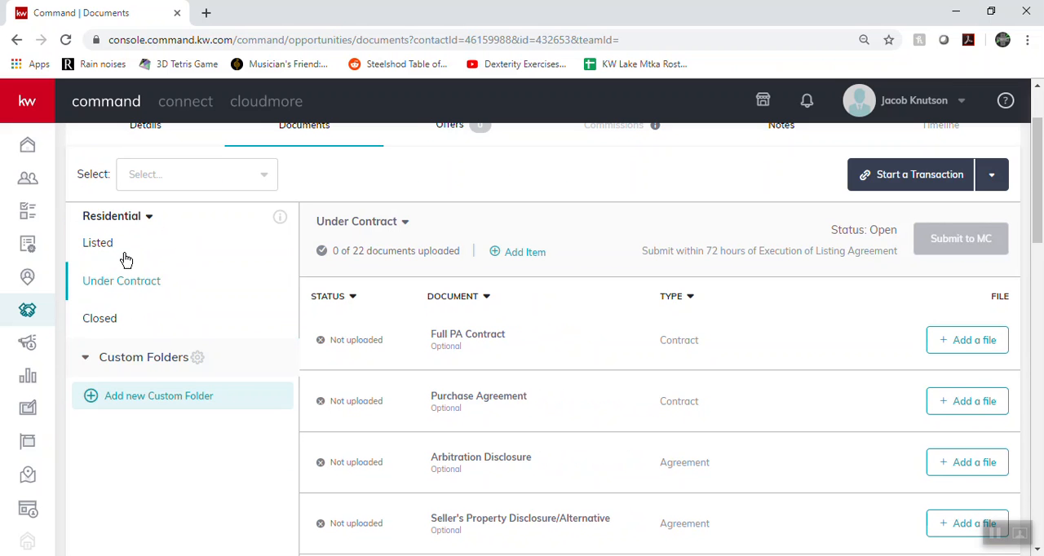
left_click(123, 254)
scroll(629, 347, "up", 1)
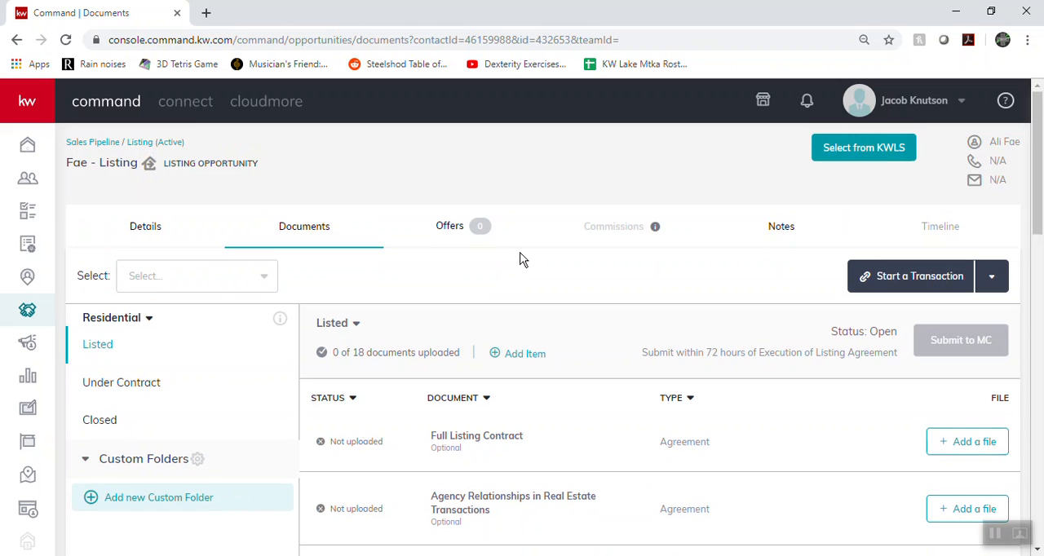
Look over the file upload options for the documents in the Listed checklist
scroll(848, 284, "down", 2)
right_click(942, 276)
left_click(964, 245)
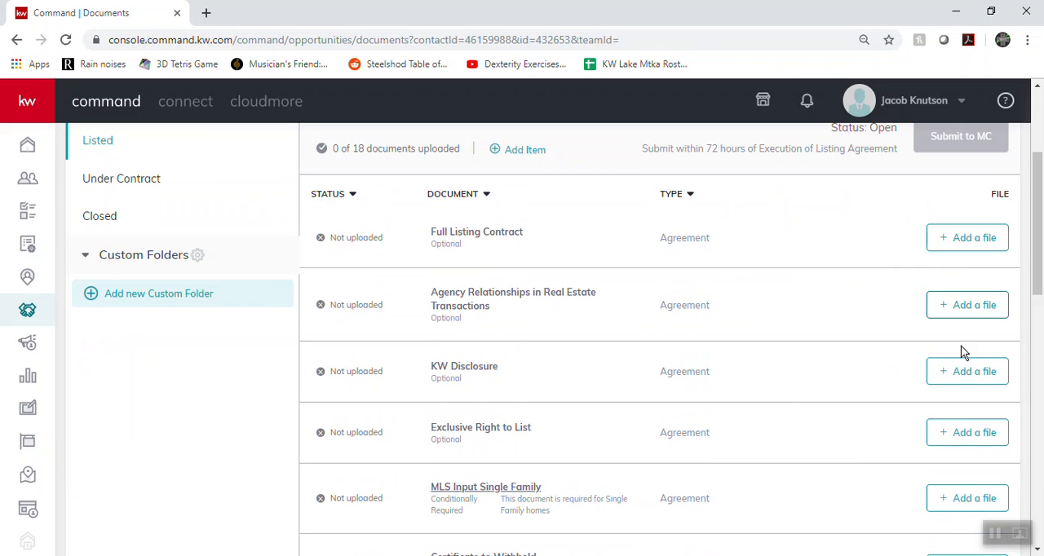
scroll(645, 443, "up", 3)
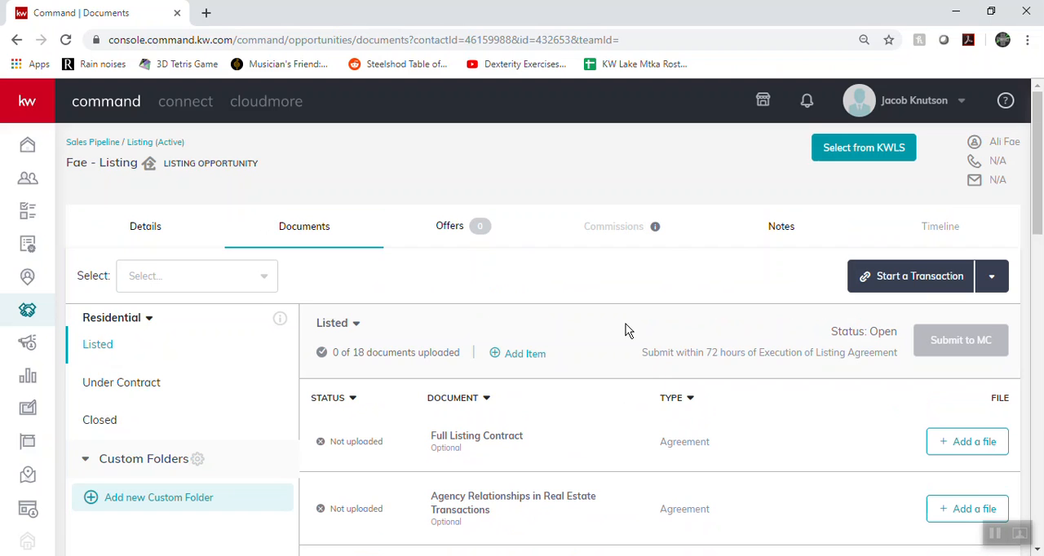
Start a DocuSign transaction for the listing opportunity, switching to its room in DocuSign Rooms
left_click(902, 286)
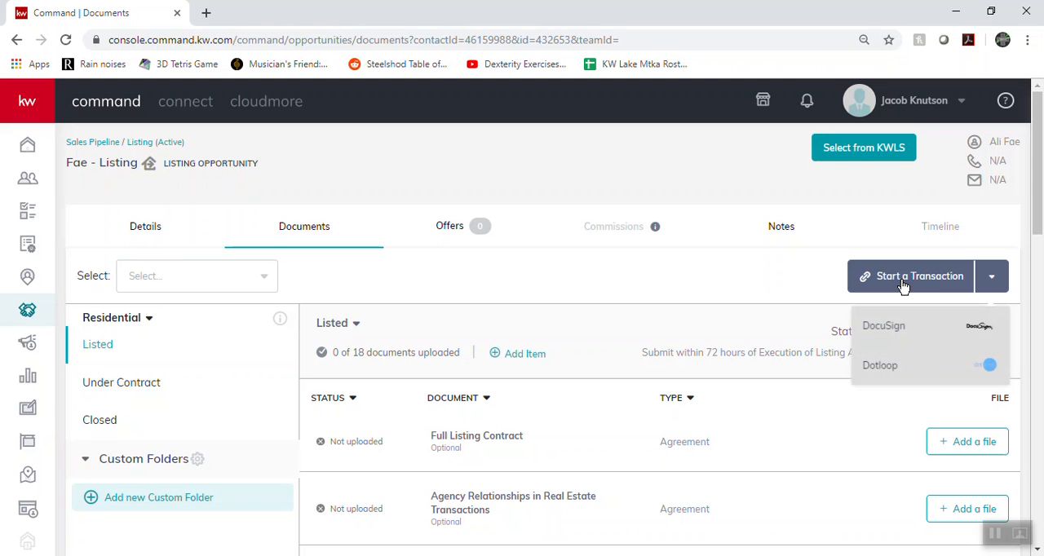
left_click(887, 328)
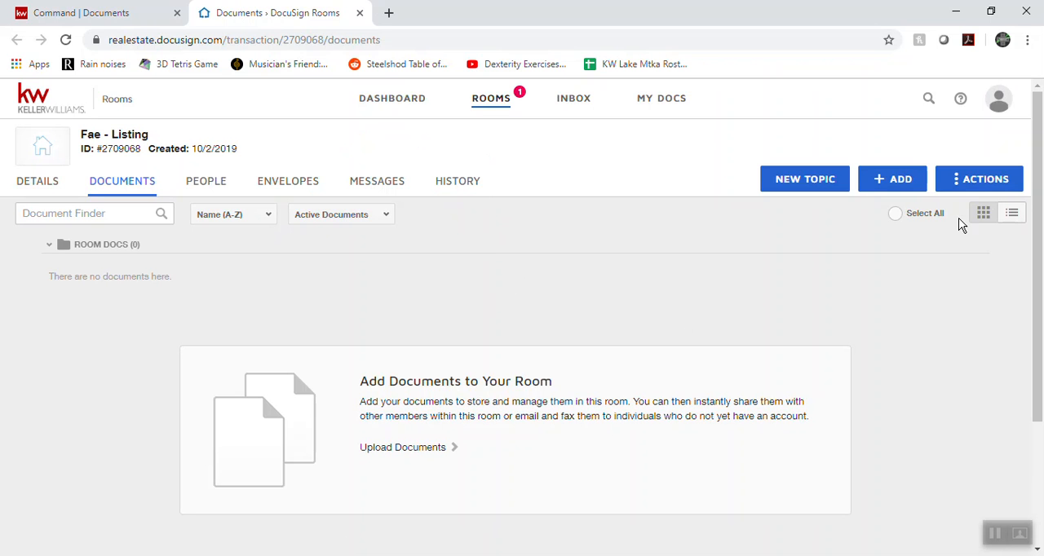
Upload Command Rundown.pdf from the computer's Downloads folder to the room and open the added document
left_click(880, 185)
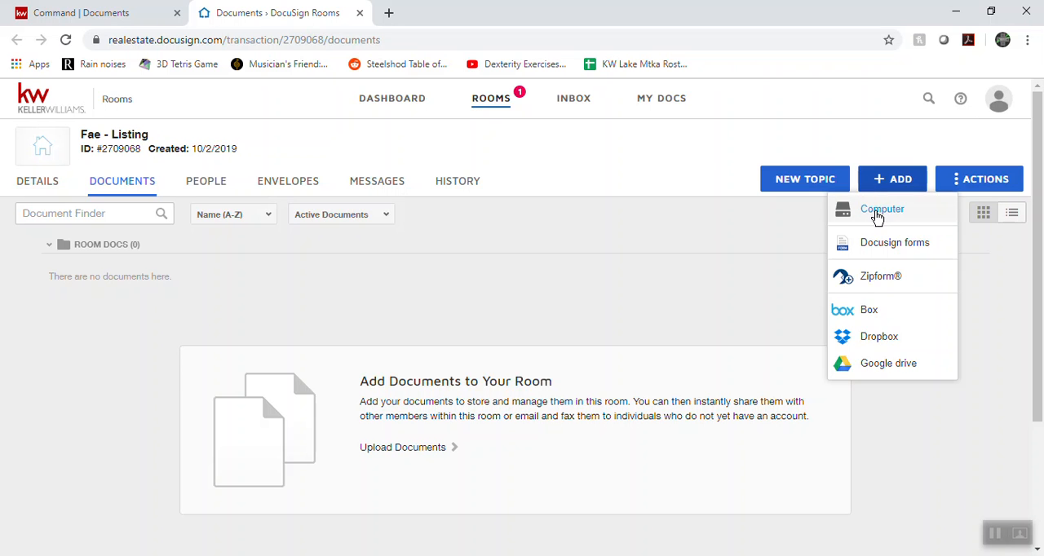
left_click(879, 210)
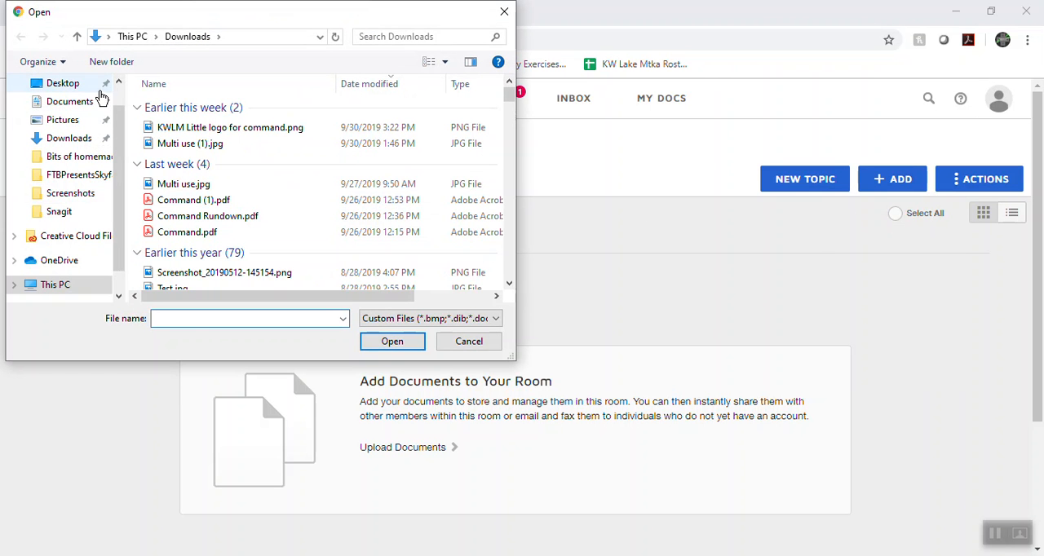
left_click(255, 216)
left_click(394, 341)
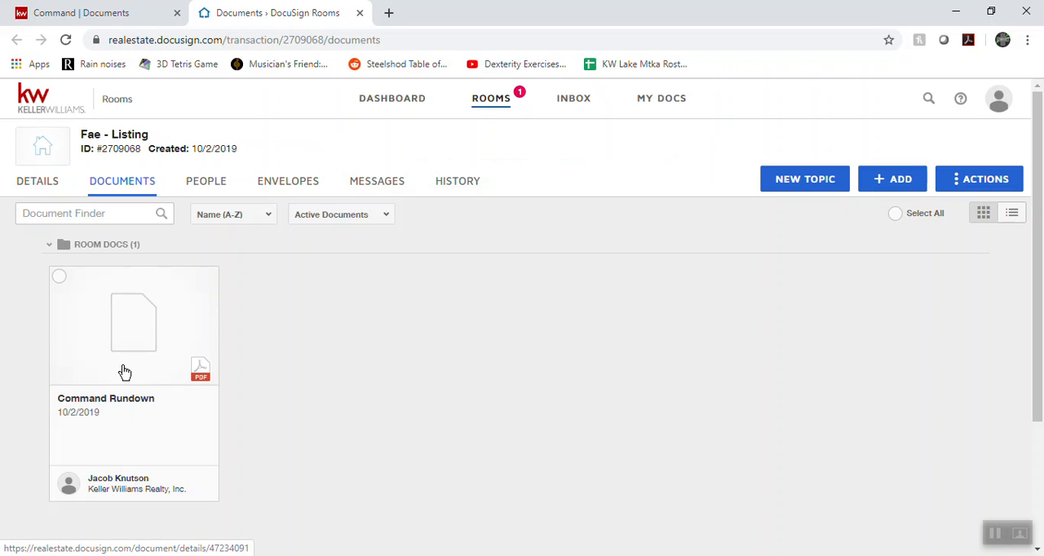
left_click(113, 290)
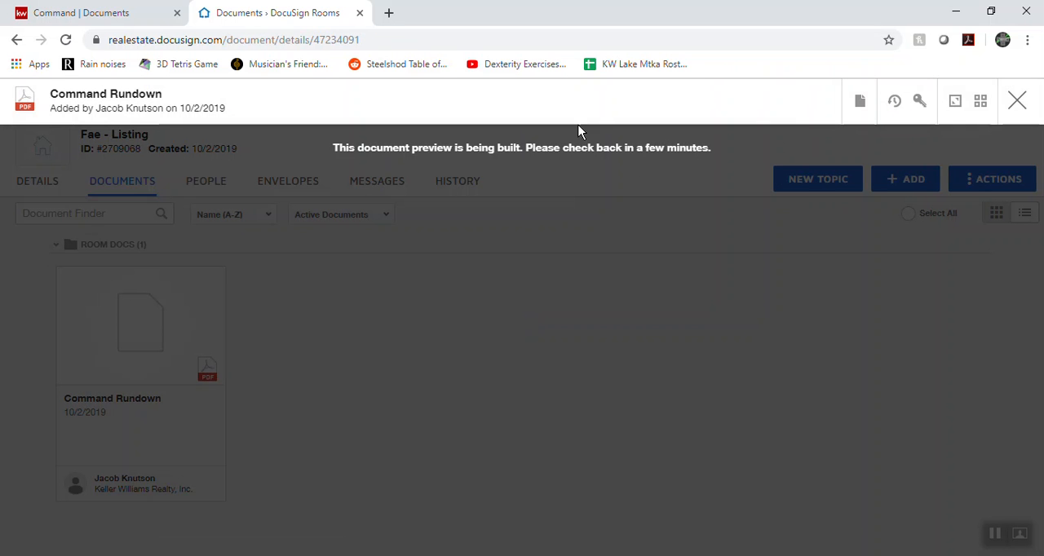
Try to split the Command Rundown document in the new listing room, and close its preview
left_click(862, 106)
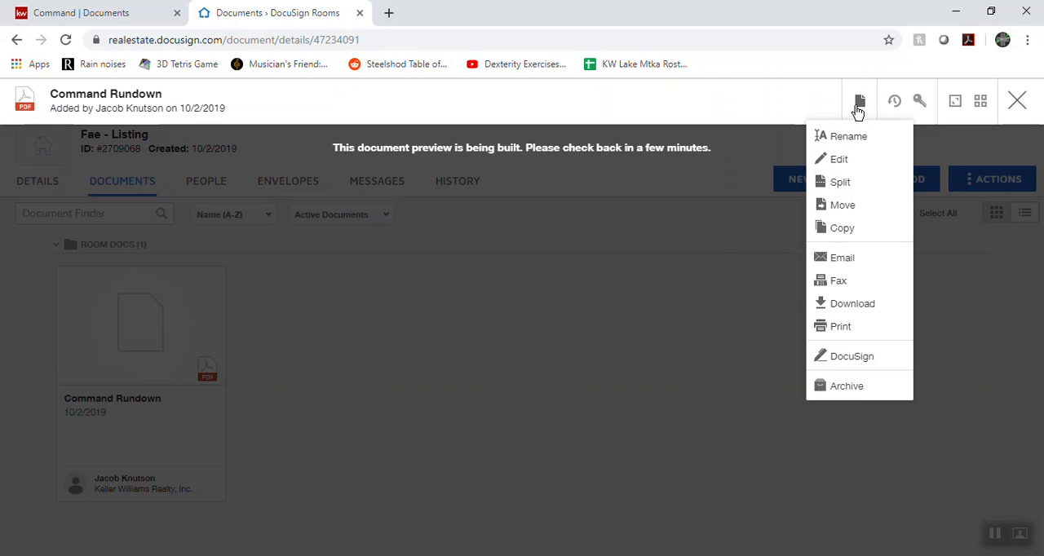
left_click(842, 186)
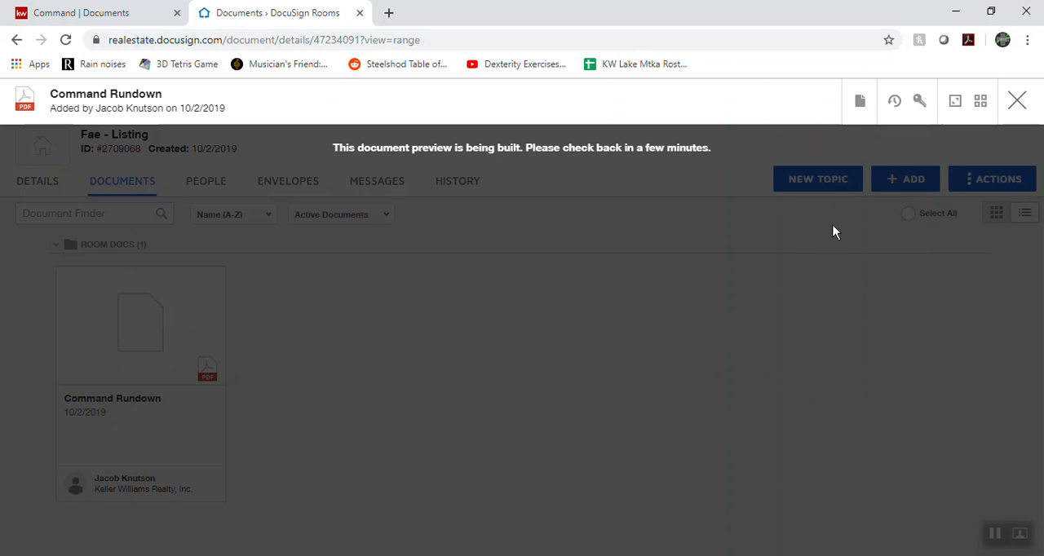
left_click(860, 101)
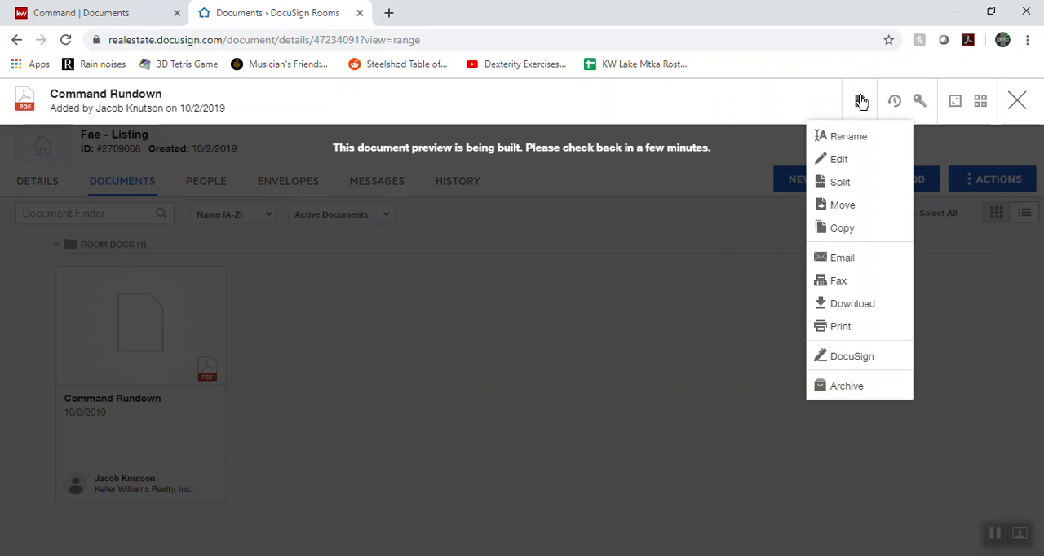
left_click(848, 190)
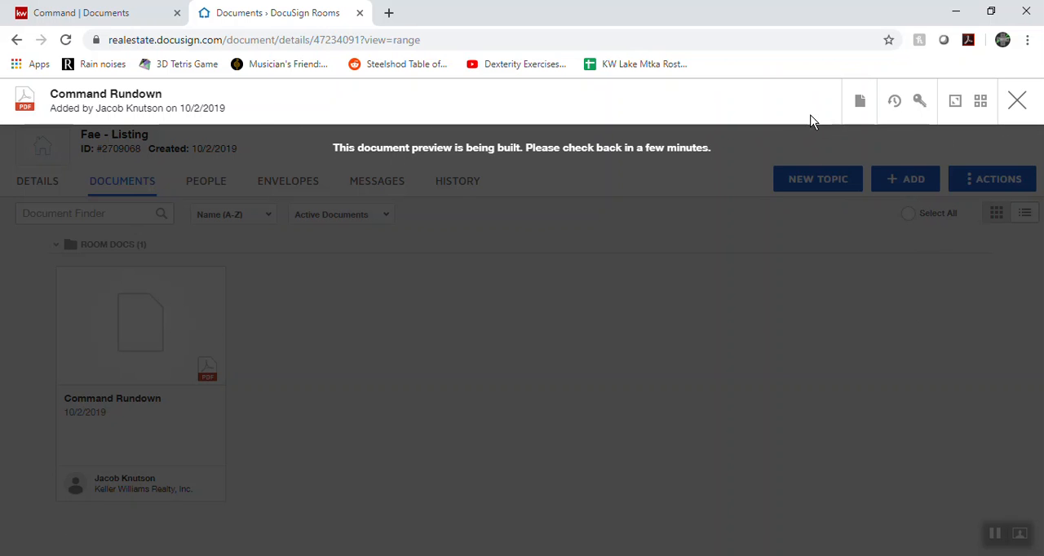
left_click(1020, 99)
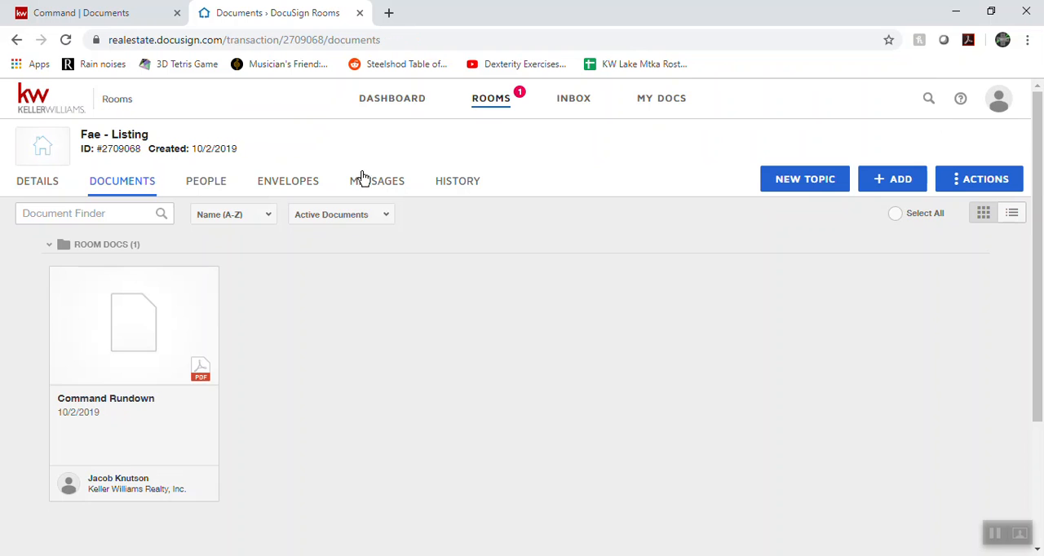
Check the documents of the List & Buy Side room among the active rooms
left_click(498, 111)
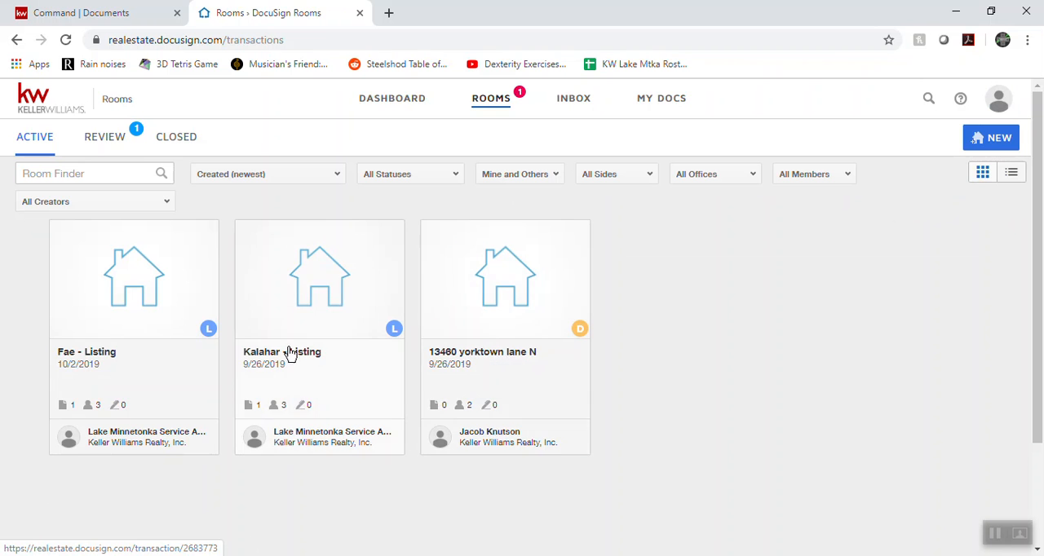
left_click(517, 356)
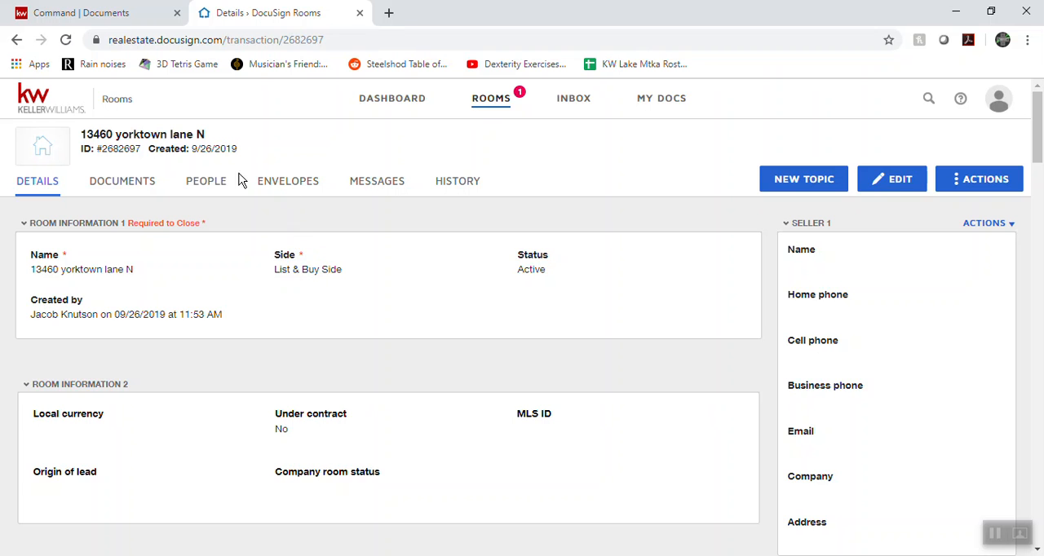
left_click(127, 184)
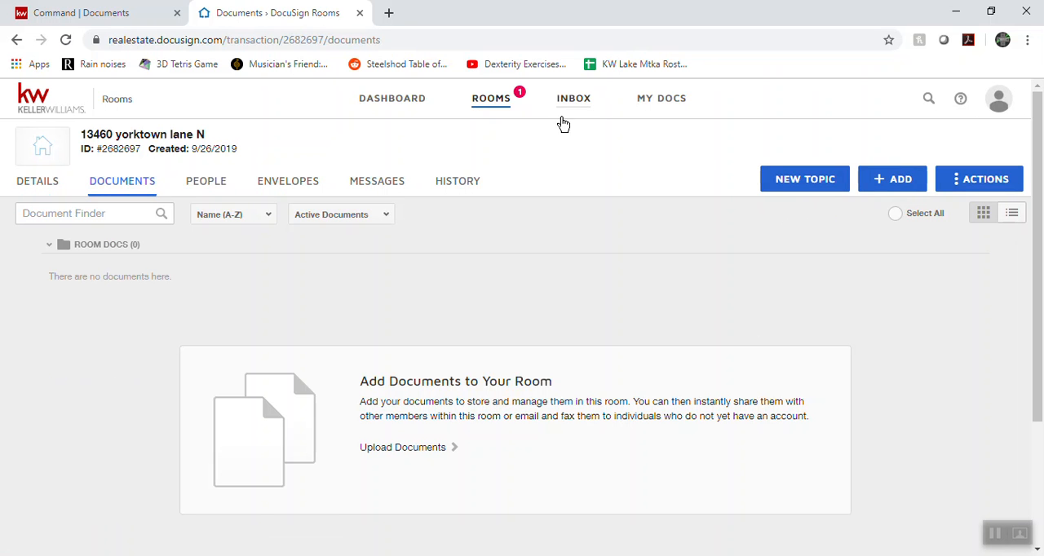
Open the Command Rundown document in the listing room created on 9/26/2019
left_click(482, 105)
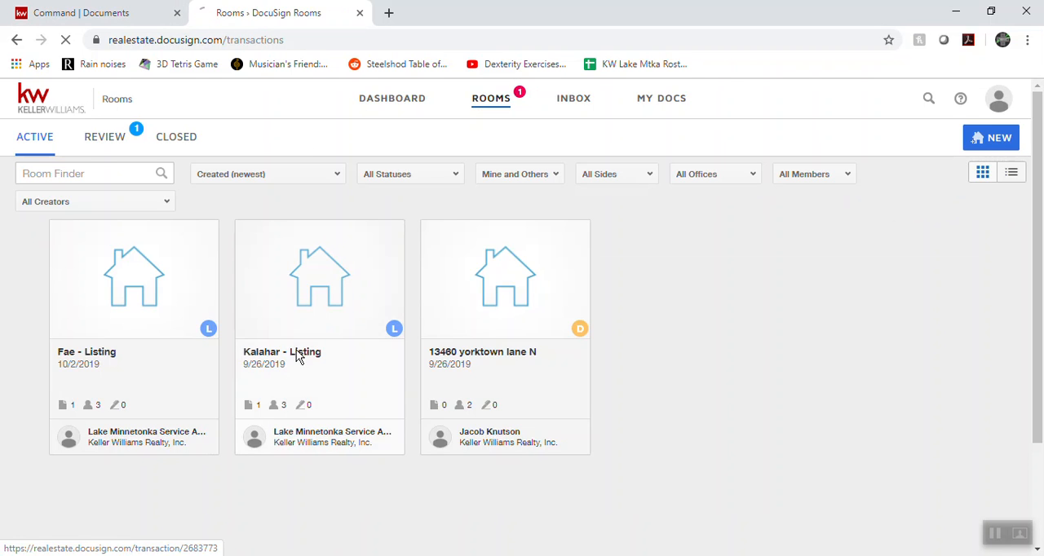
left_click(294, 356)
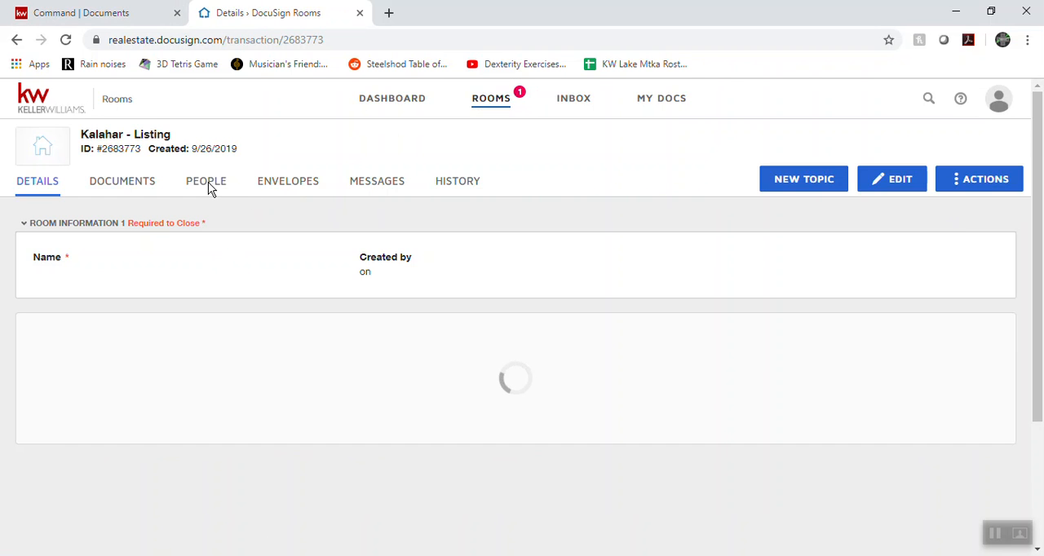
left_click(120, 183)
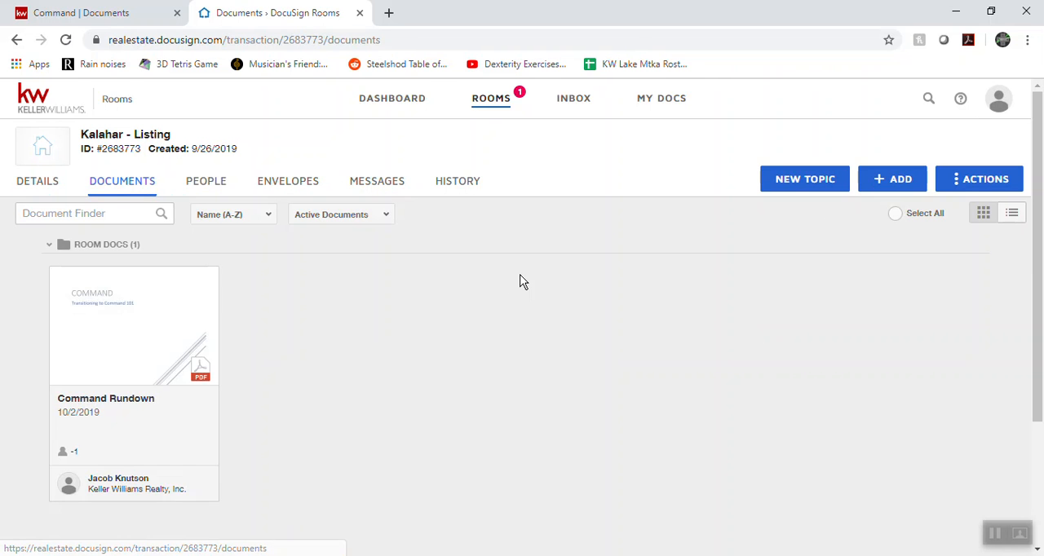
left_click(161, 328)
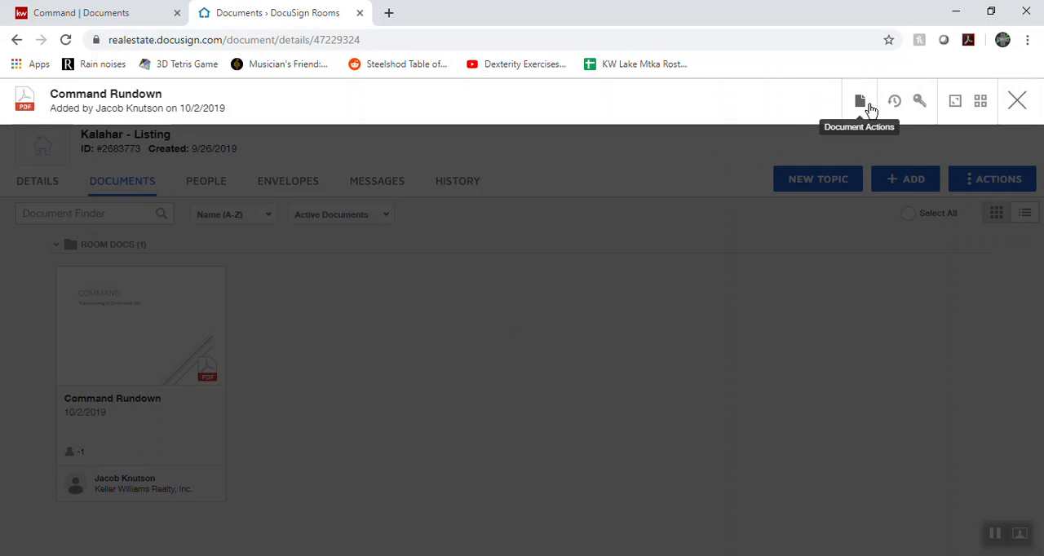
Start splitting the Command Rundown document and add three more rows for a total of four new documents
left_click(860, 100)
left_click(858, 182)
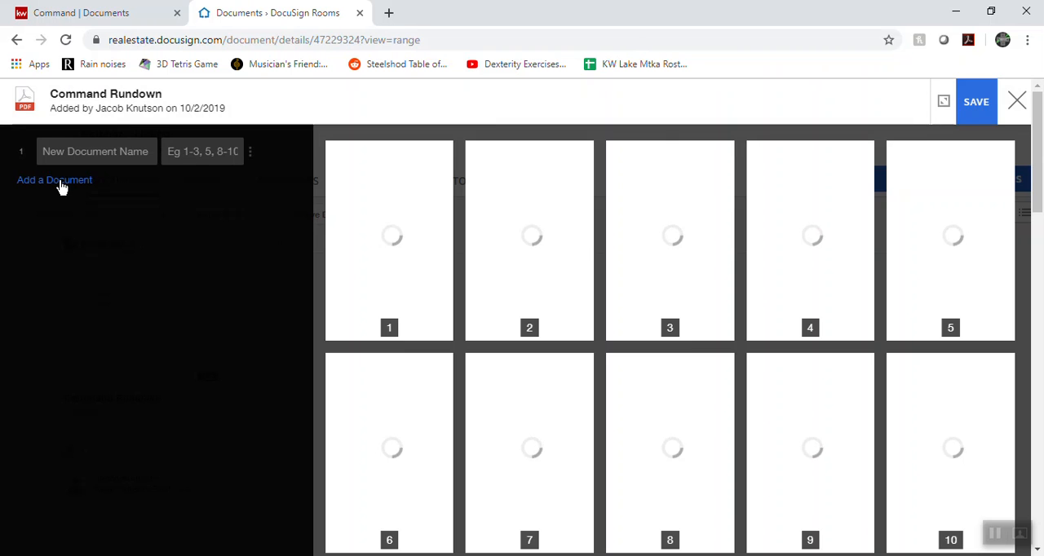
left_click(61, 181)
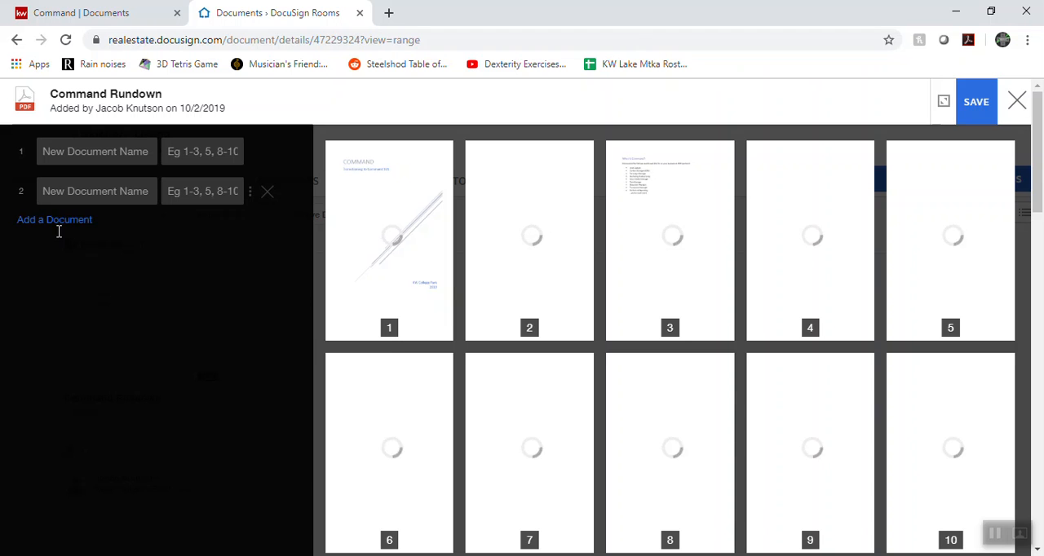
left_click(59, 220)
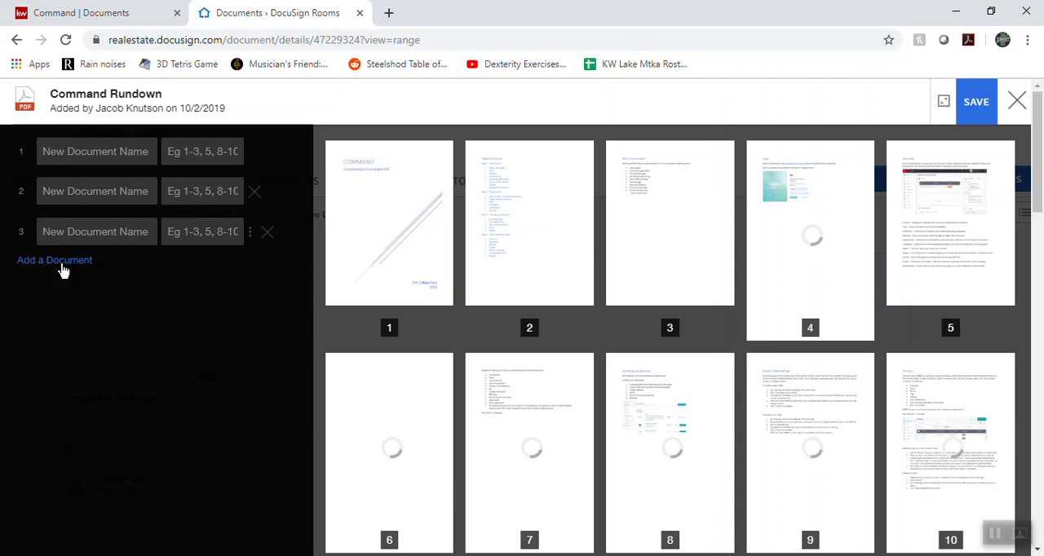
left_click(63, 262)
Name the first two split documents PA and Arbitration
left_click(103, 144)
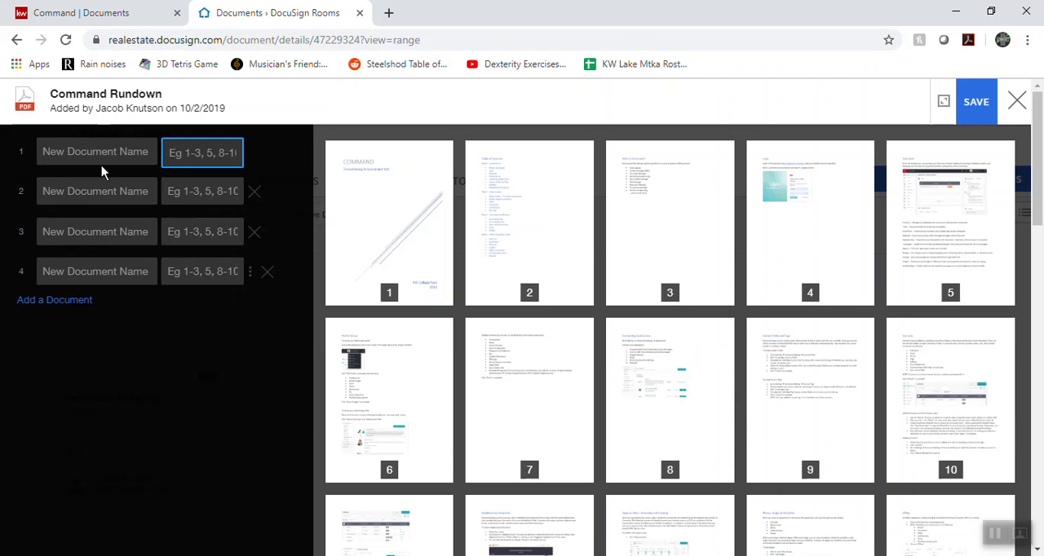
type("PA")
key("Tab")
type("AA")
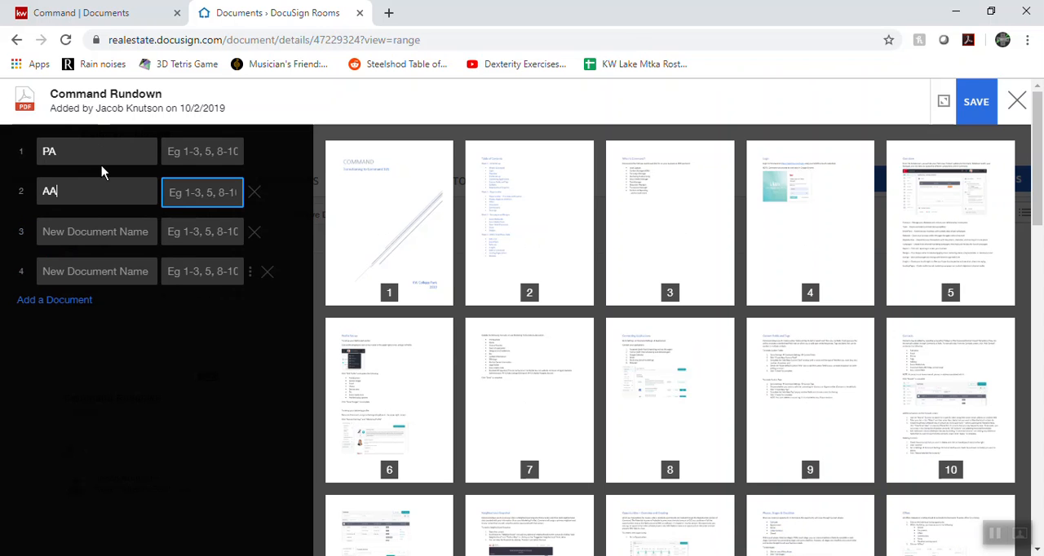
key("Tab")
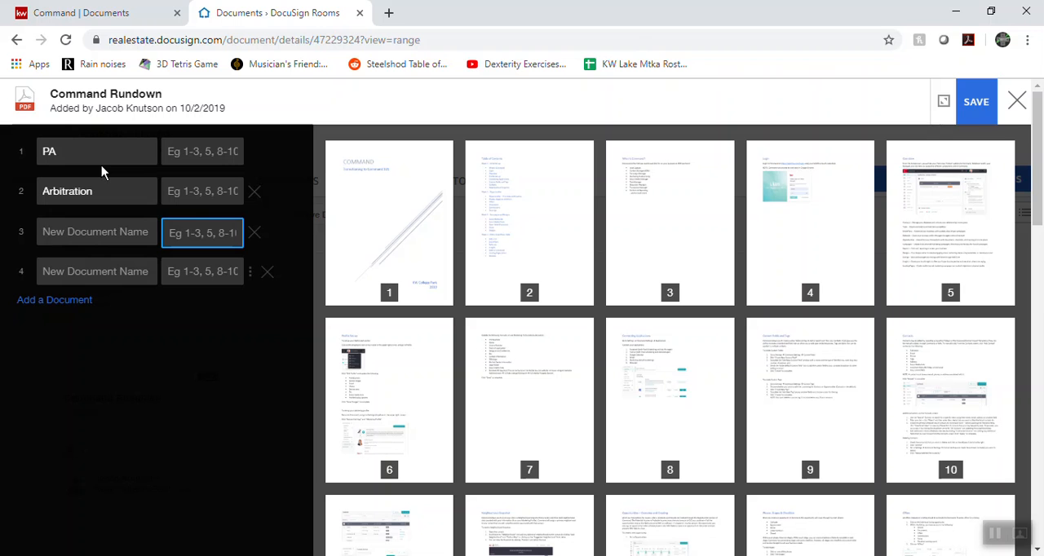
Name the third split document Personal Property Agreement and the fourth New const
type("Personal")
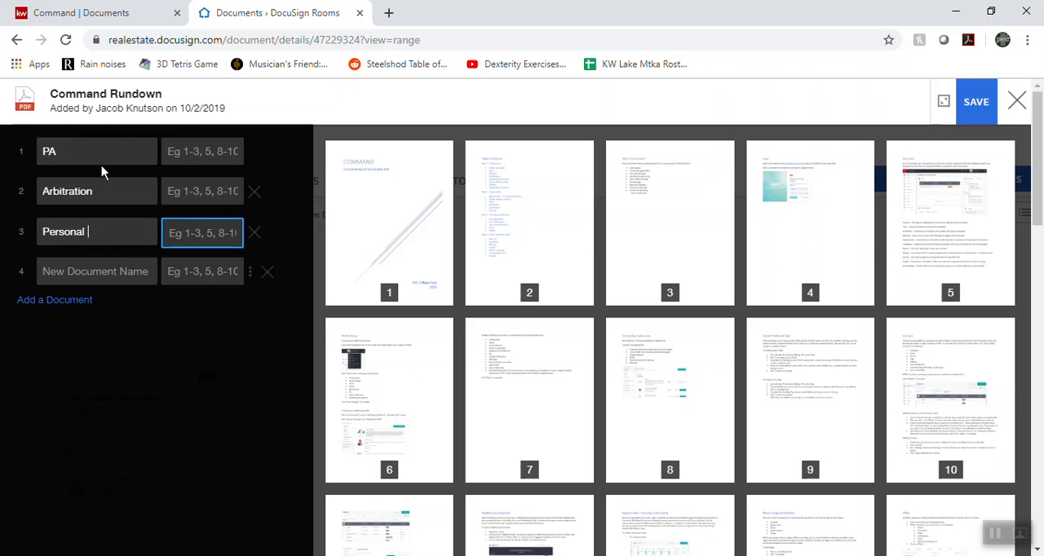
type(" Property Agtee")
key("BackSpace")
key("BackSpace")
key("BackSpace")
type("reement")
key("Tab")
key("Tab")
type("N")
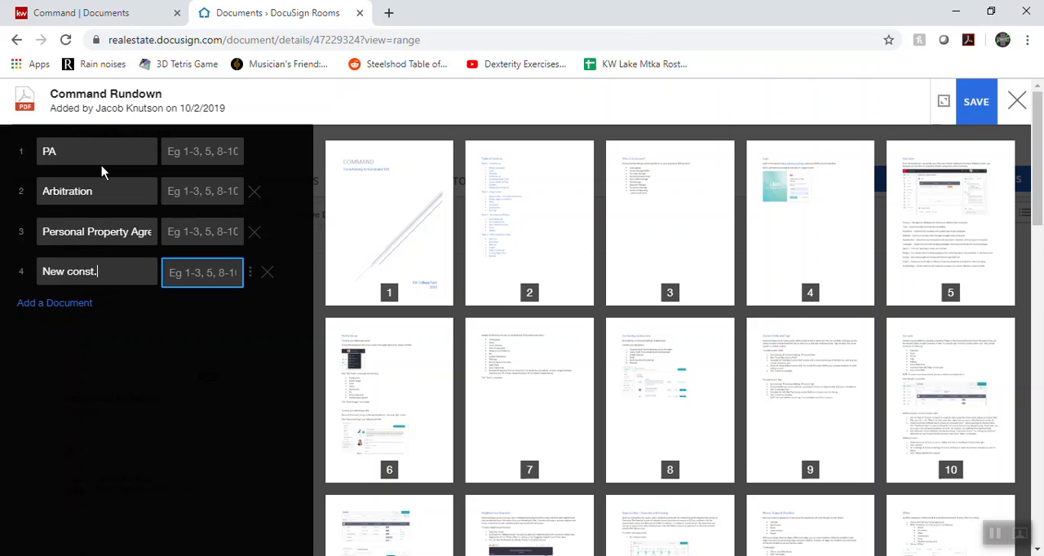
type("ew const.")
key("BackSpace")
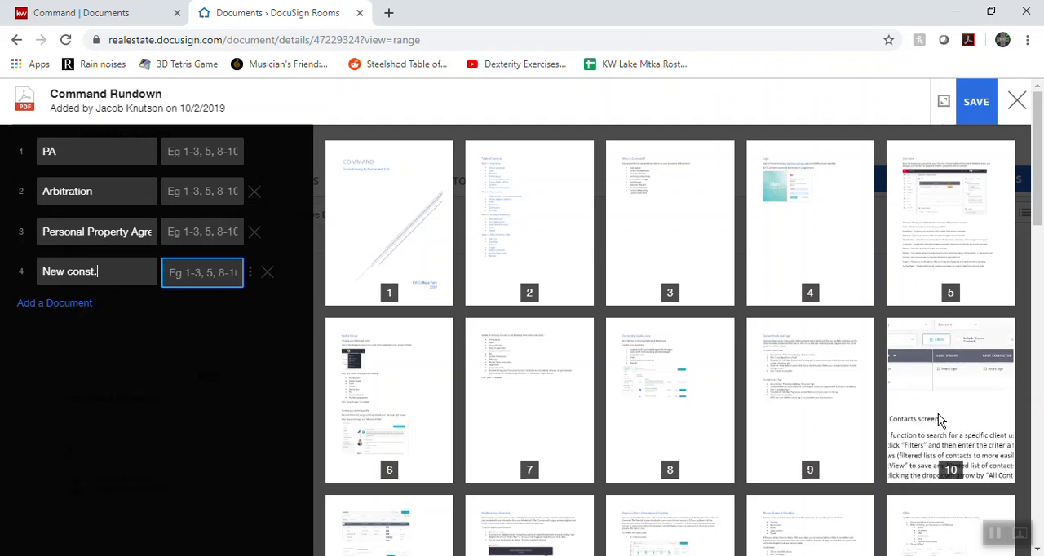
Assign pages 1-2 to the PA document and pages 3-4 to the Arbitration document
scroll(680, 408, "down", 3)
scroll(647, 377, "down", 1)
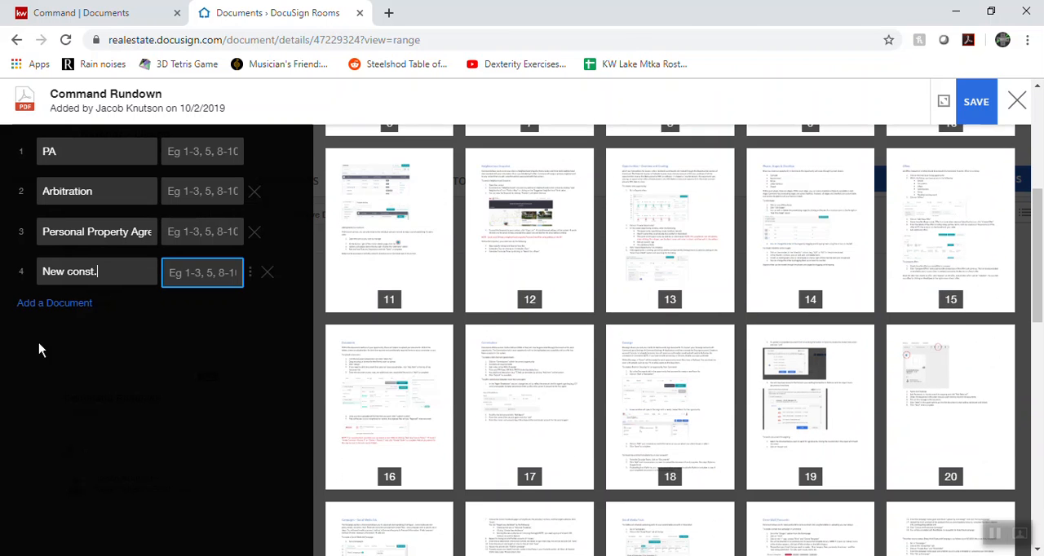
left_click(214, 151)
type("12")
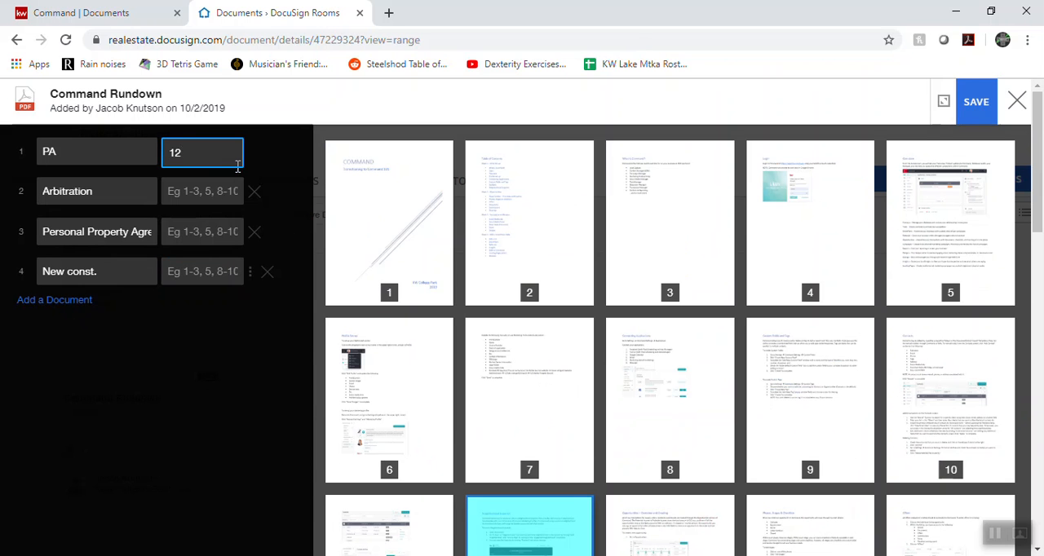
key("BackSpace")
type("-1")
key("BackSpace")
type("2")
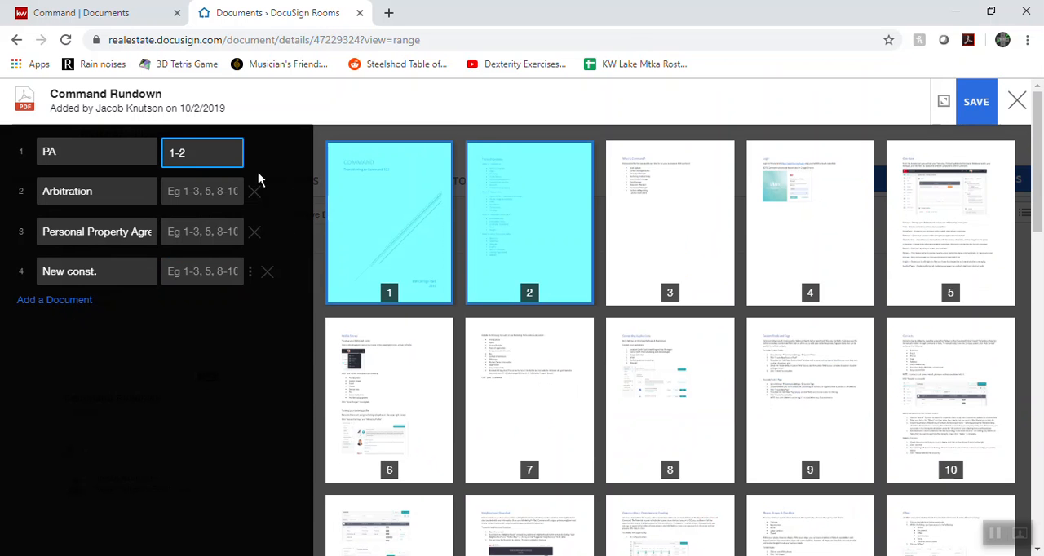
left_click(199, 193)
type("3-4")
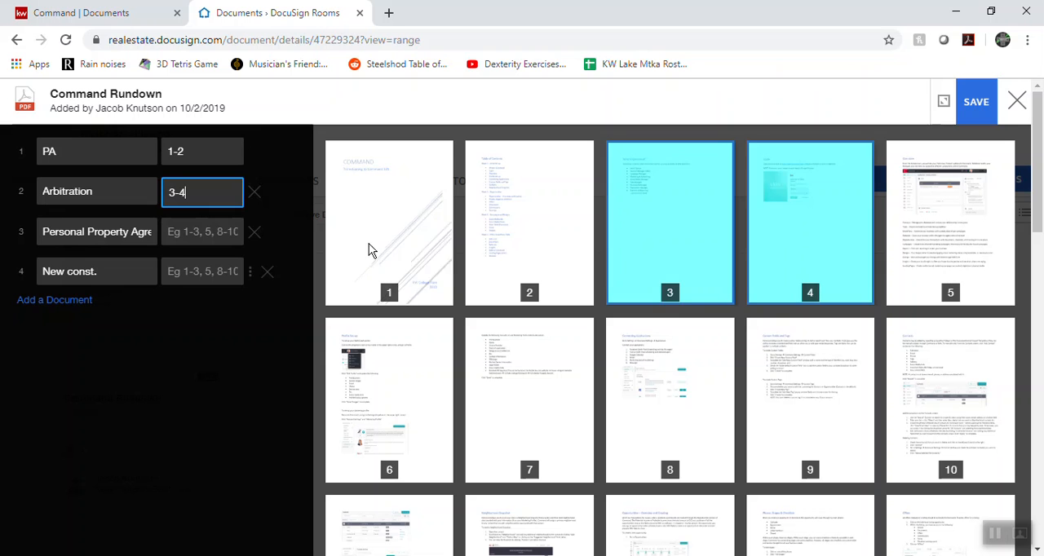
Assign pages 5-6 to Personal Property Agreement and 7-38 to New const., and save the split
left_click(189, 230)
type("5-6")
left_click(200, 273)
type("7-")
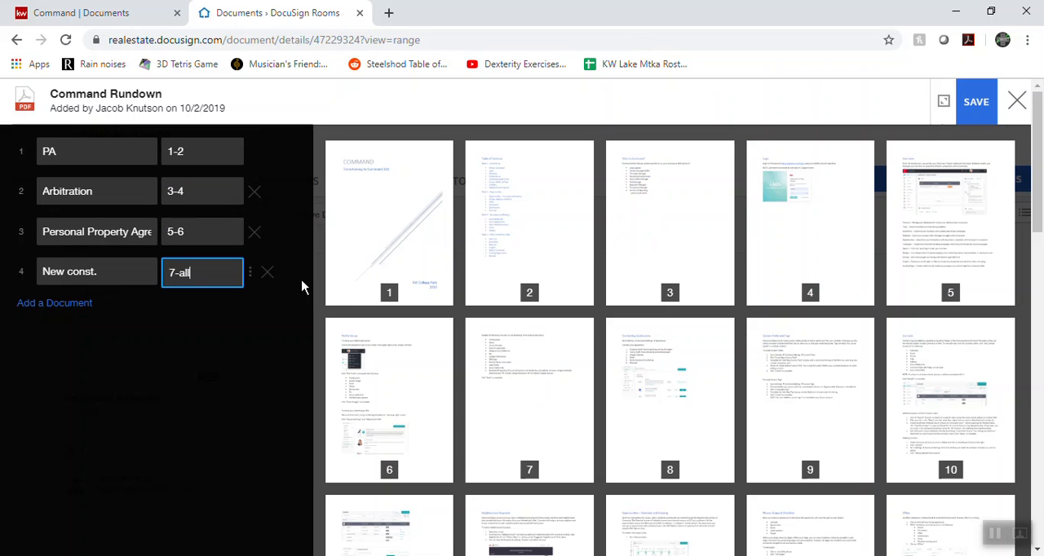
scroll(693, 334, "down", 12)
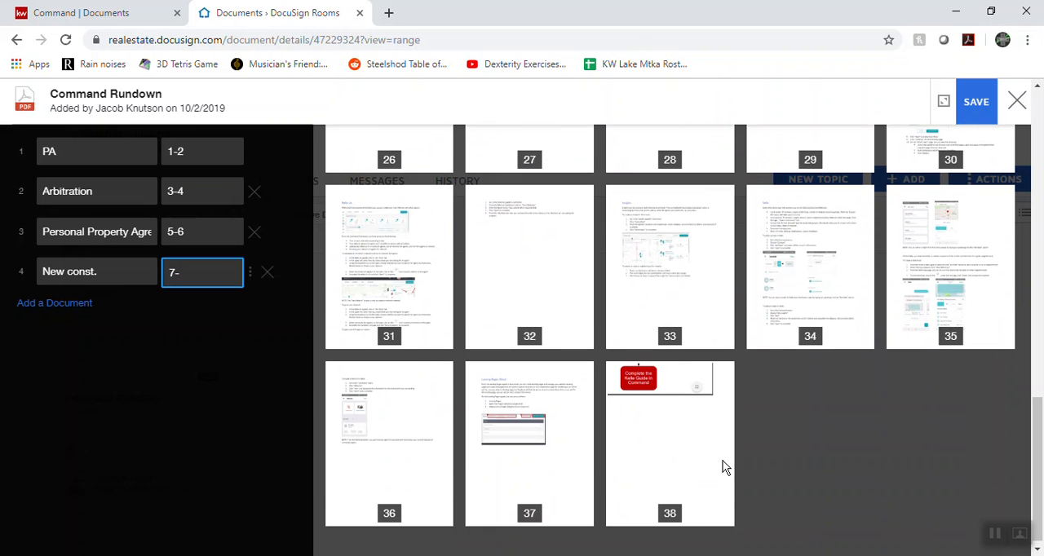
type("38")
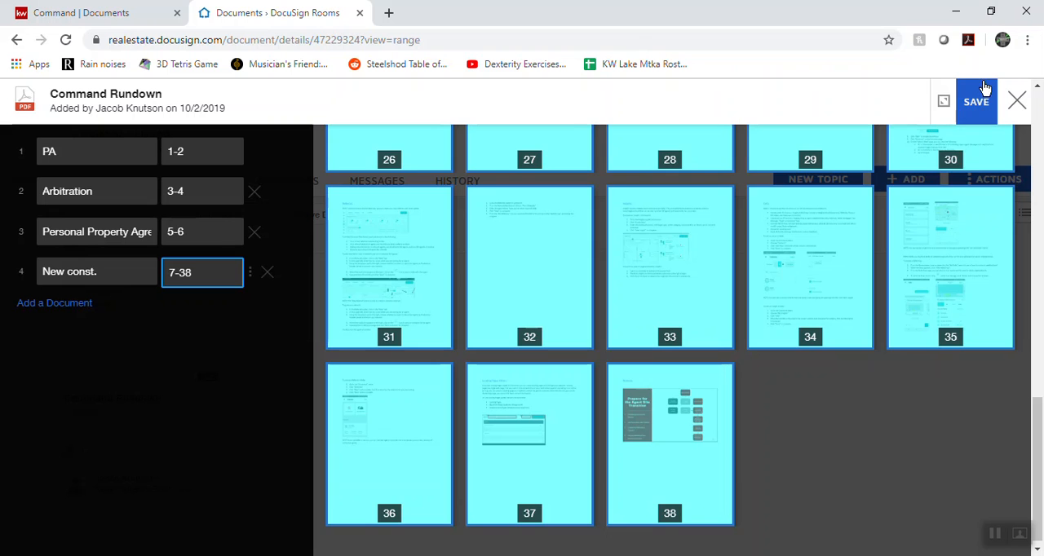
left_click(983, 91)
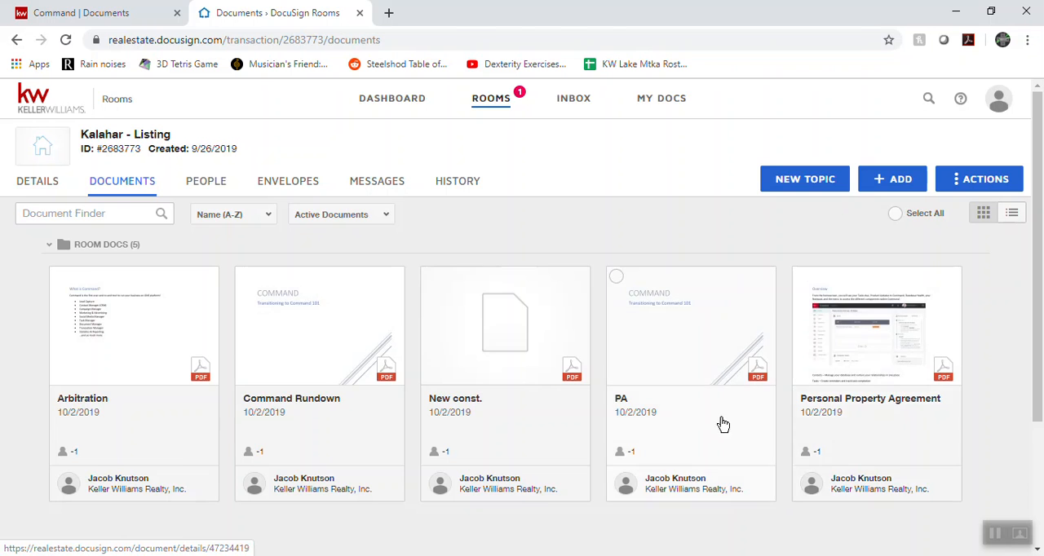
Switch back to Command and check which DocuSign documents can be assigned to Full Listing Contract, without assigning any
left_click(106, 13)
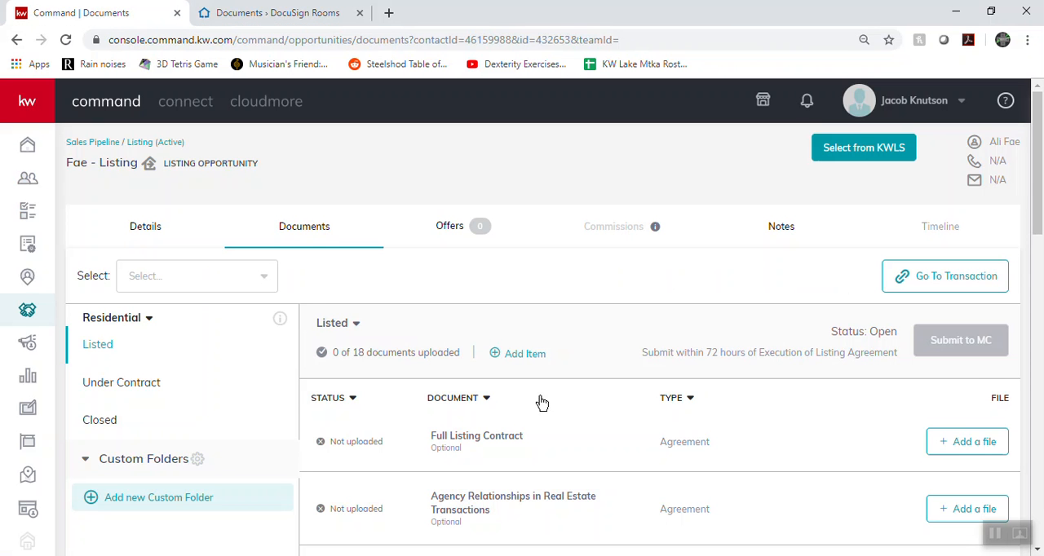
scroll(927, 396, "down", 1)
left_click(968, 341)
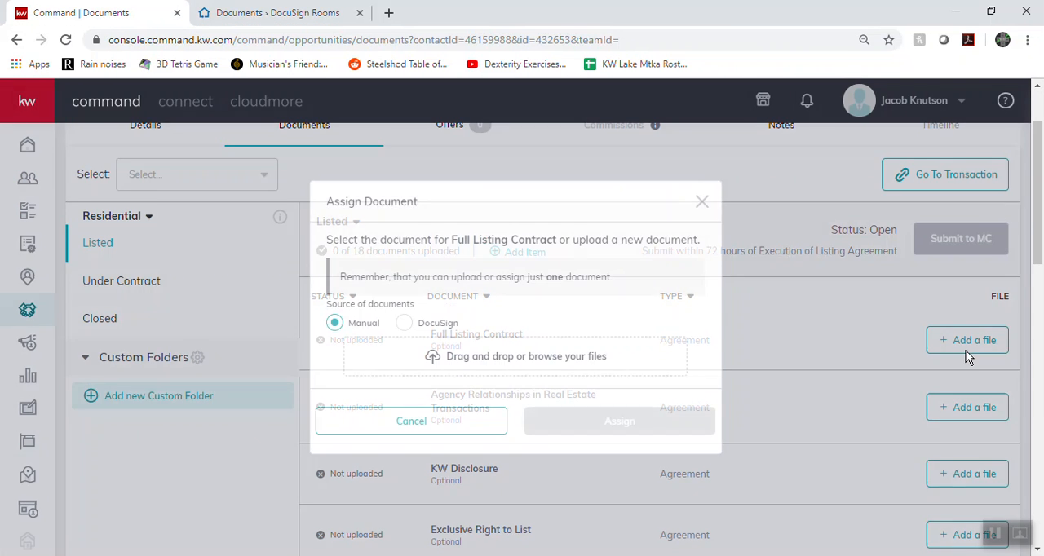
left_click(405, 324)
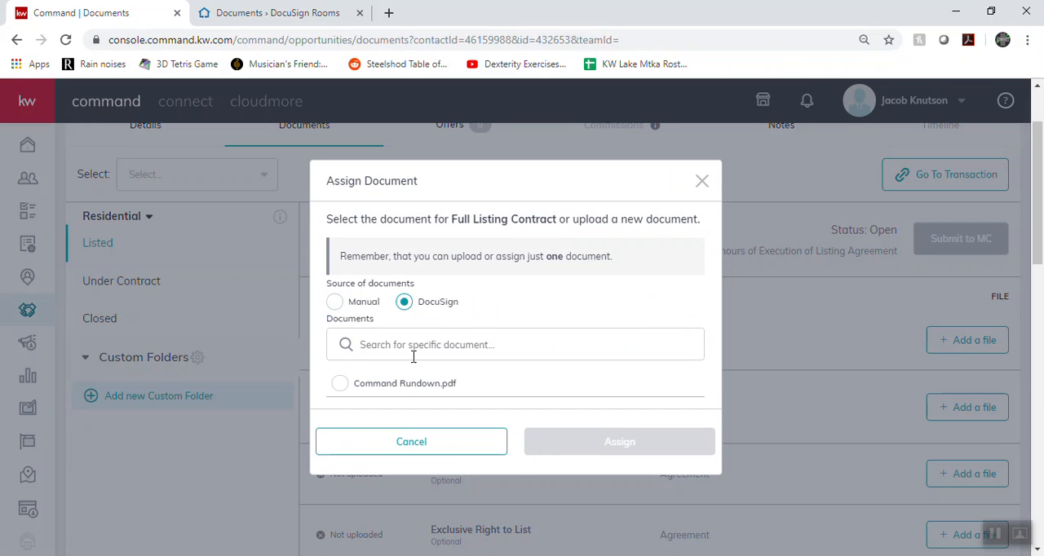
left_click(281, 13)
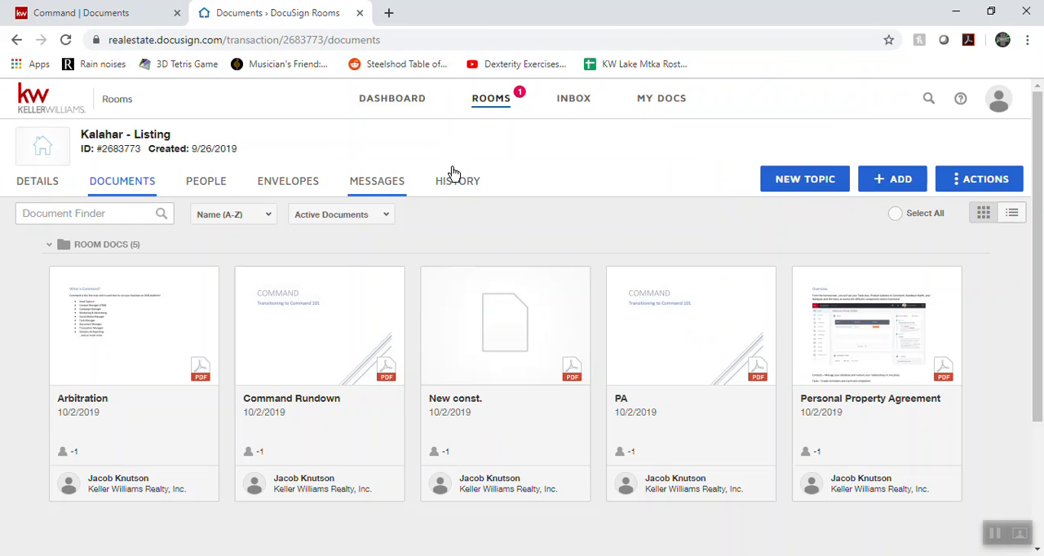
left_click(123, 13)
left_click(423, 340)
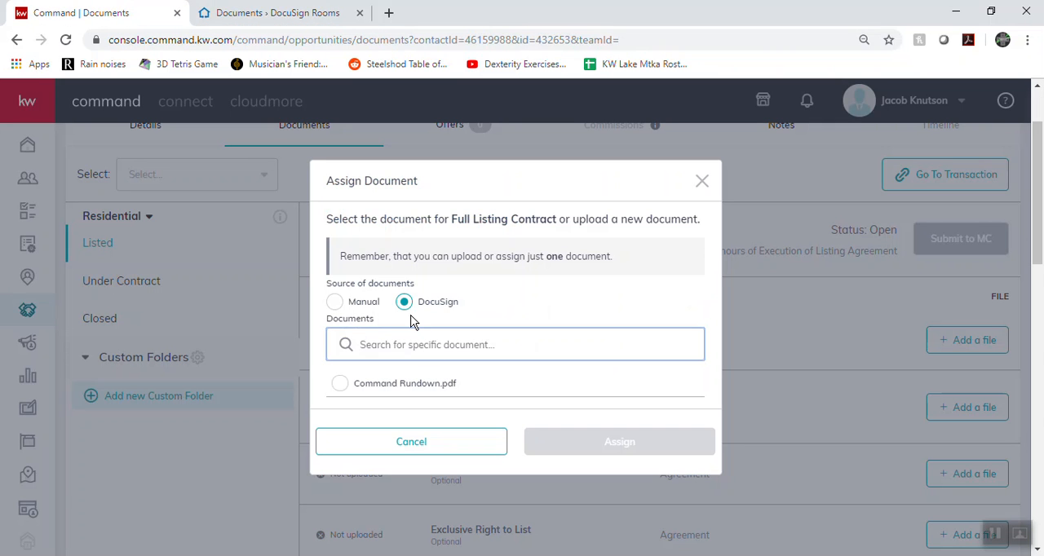
left_click(443, 445)
scroll(204, 392, "up", 1)
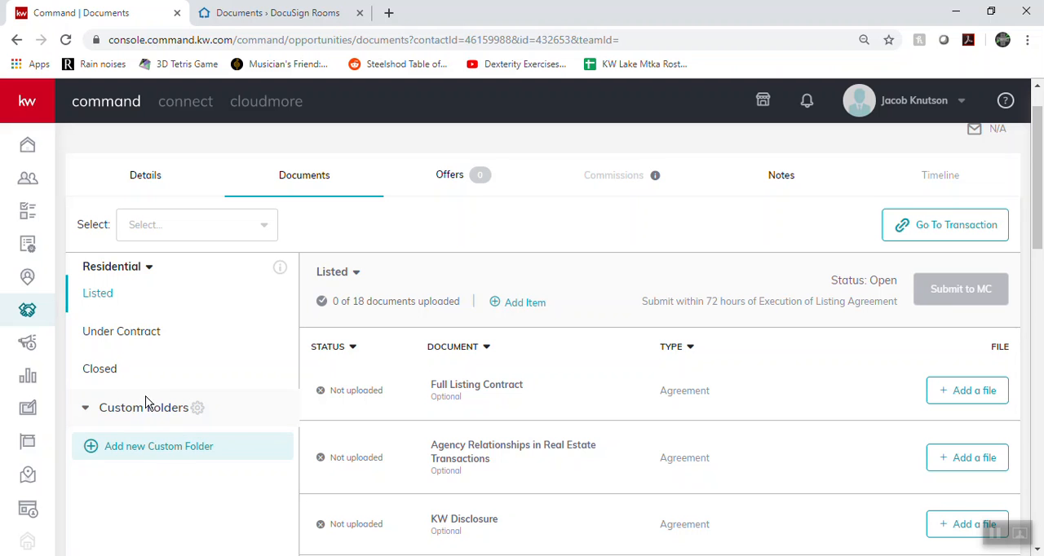
Open the Under Contract document checklist of the listing opportunity and review its required documents and the custom folders area
left_click(103, 418)
left_click(103, 418)
scroll(500, 490, "down", 2)
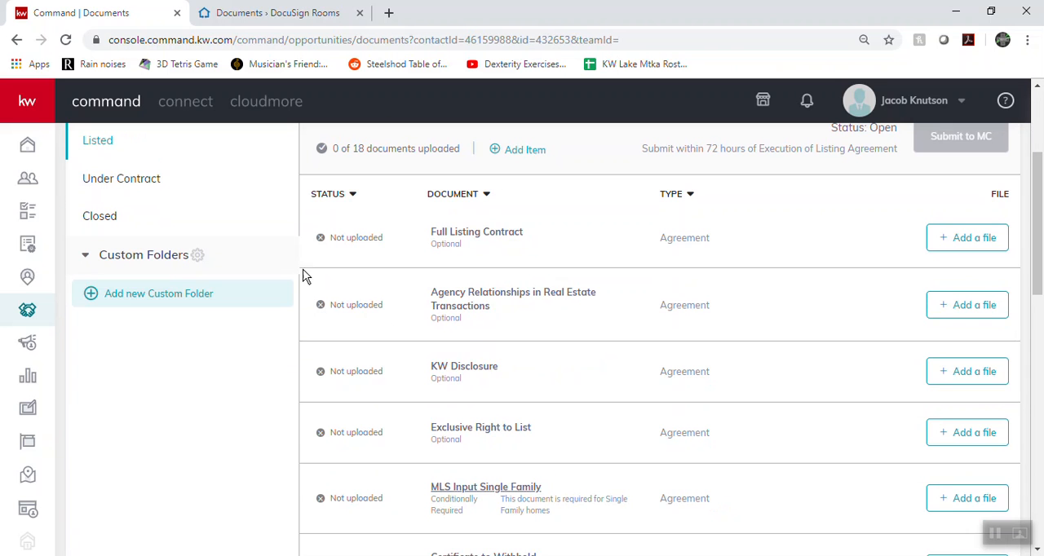
left_click(133, 179)
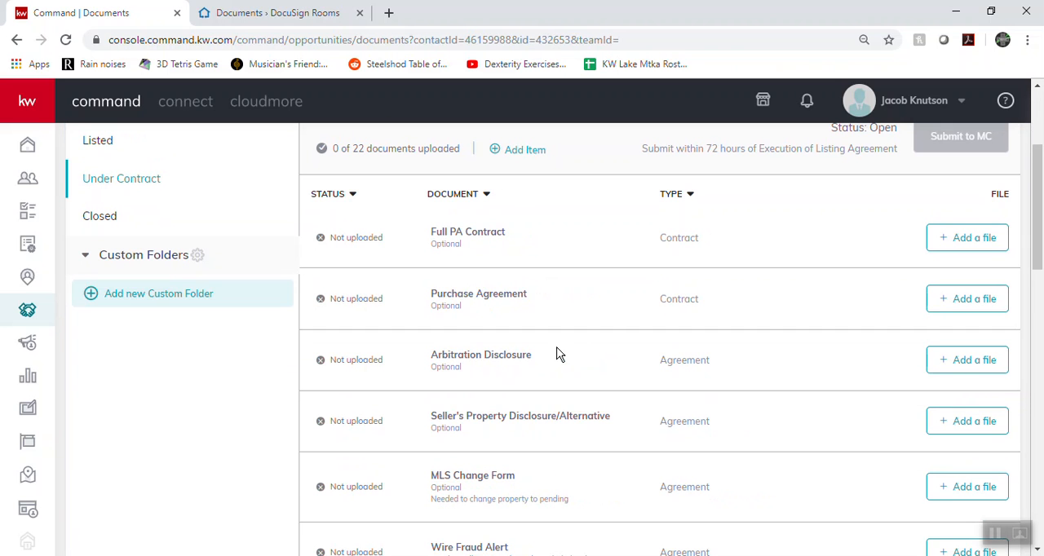
scroll(44, 254, "down", 1)
scroll(194, 373, "up", 2)
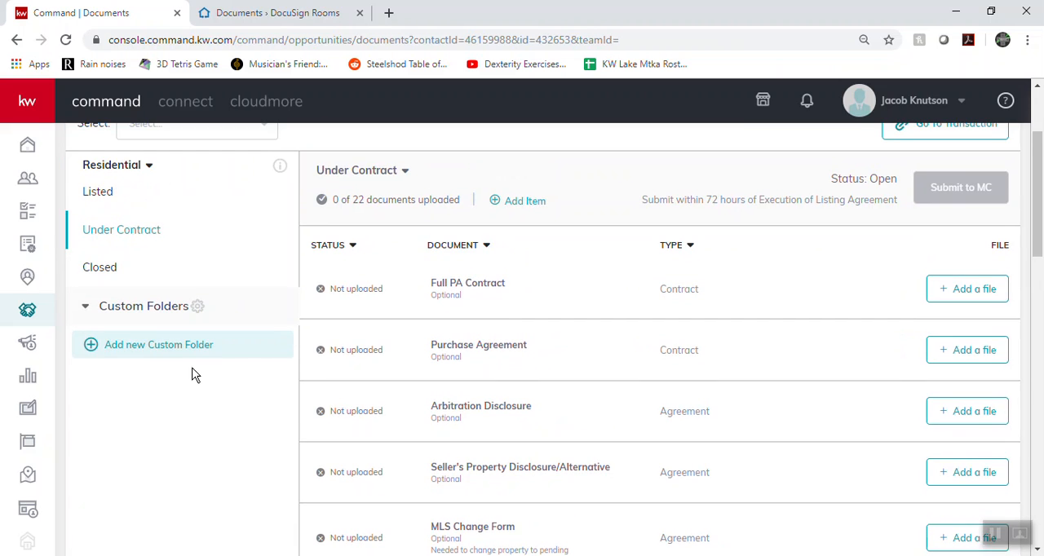
scroll(181, 492, "up", 1)
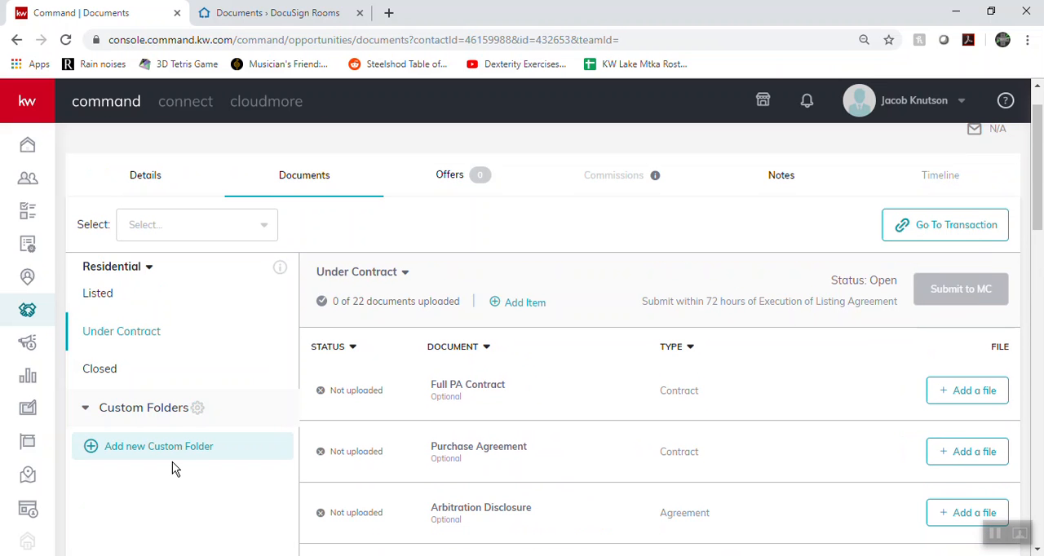
Try to add a new offer version named Final offer to the listing opportunity
left_click(478, 175)
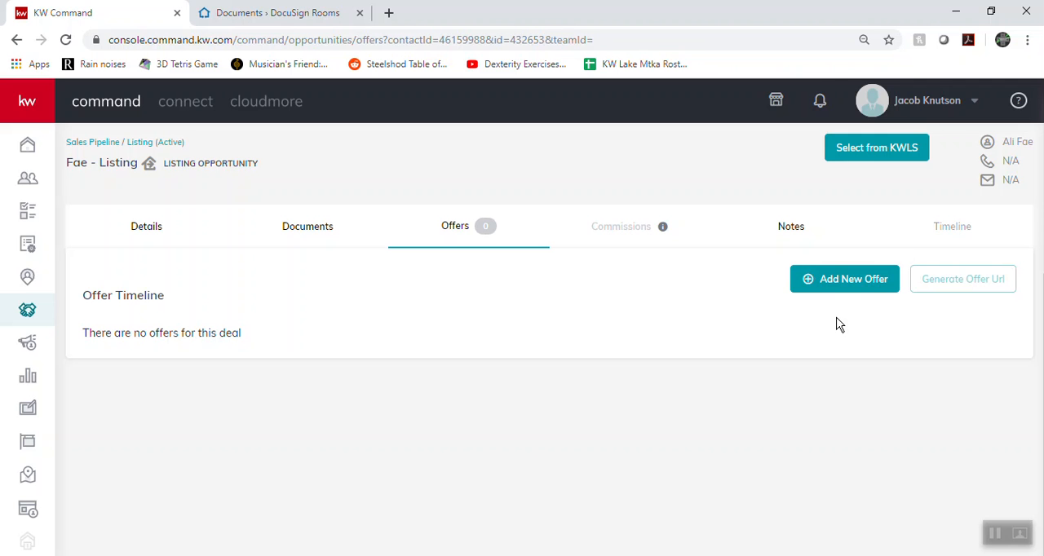
left_click(842, 276)
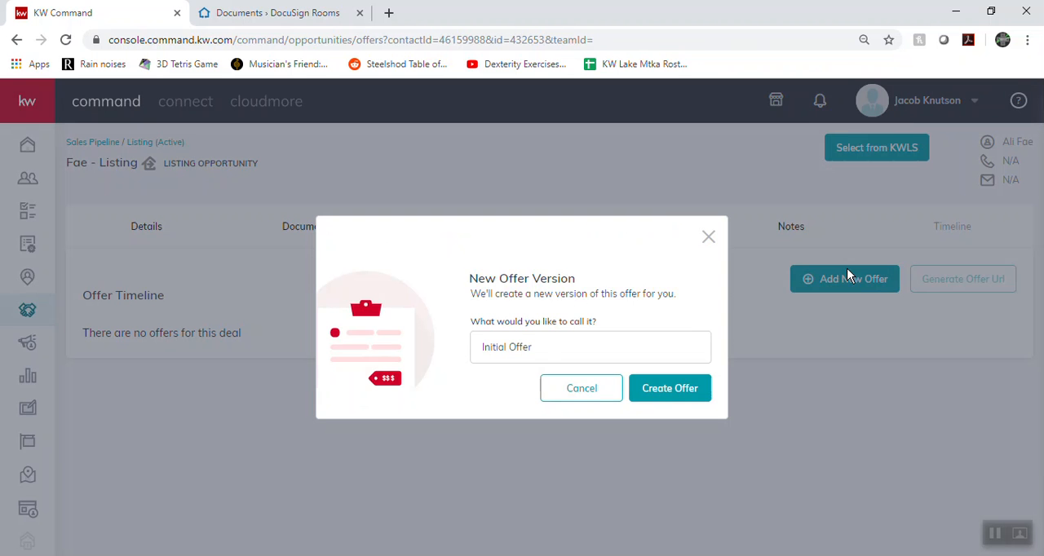
triple_click(584, 346)
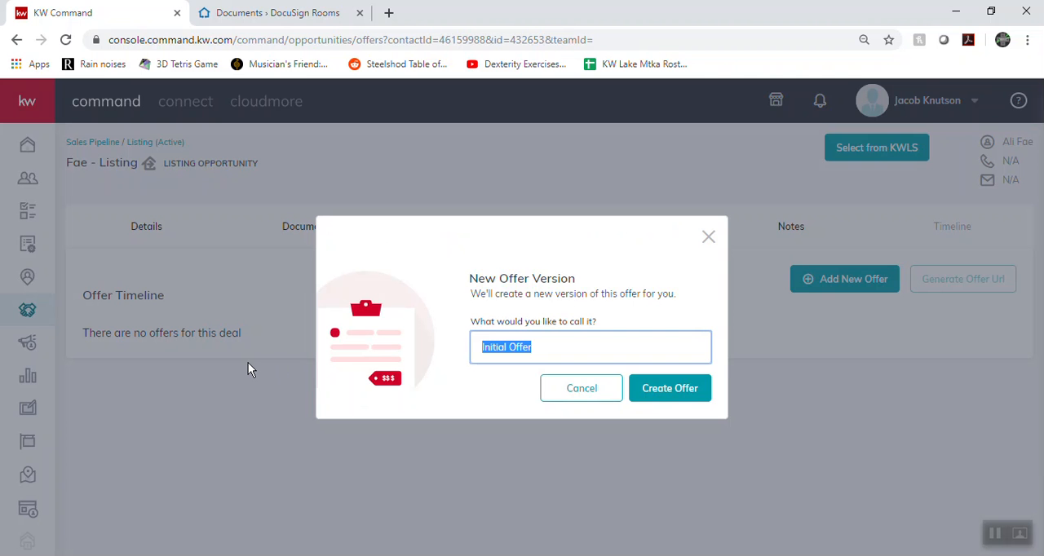
type("Final offer")
left_click(681, 389)
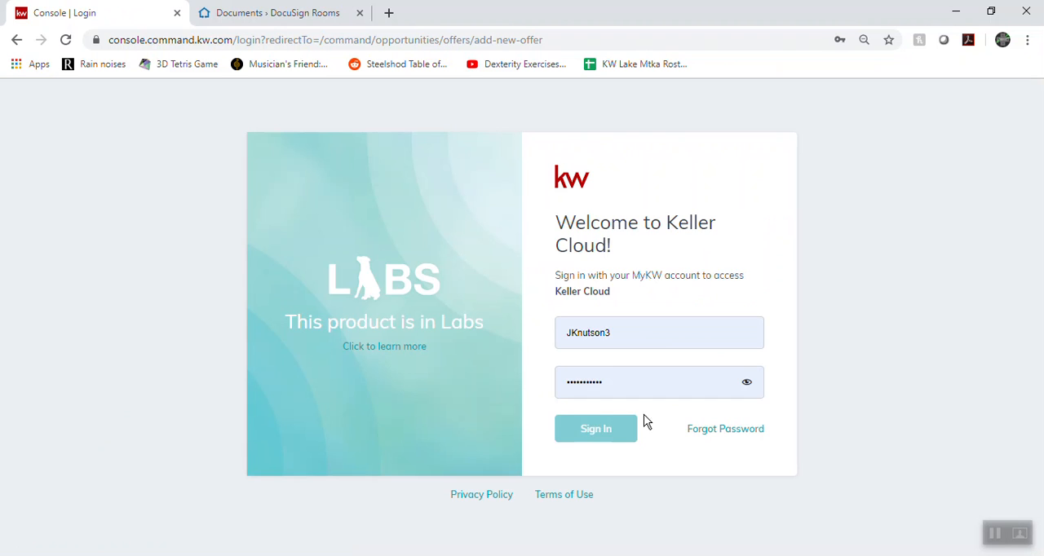
left_click(610, 428)
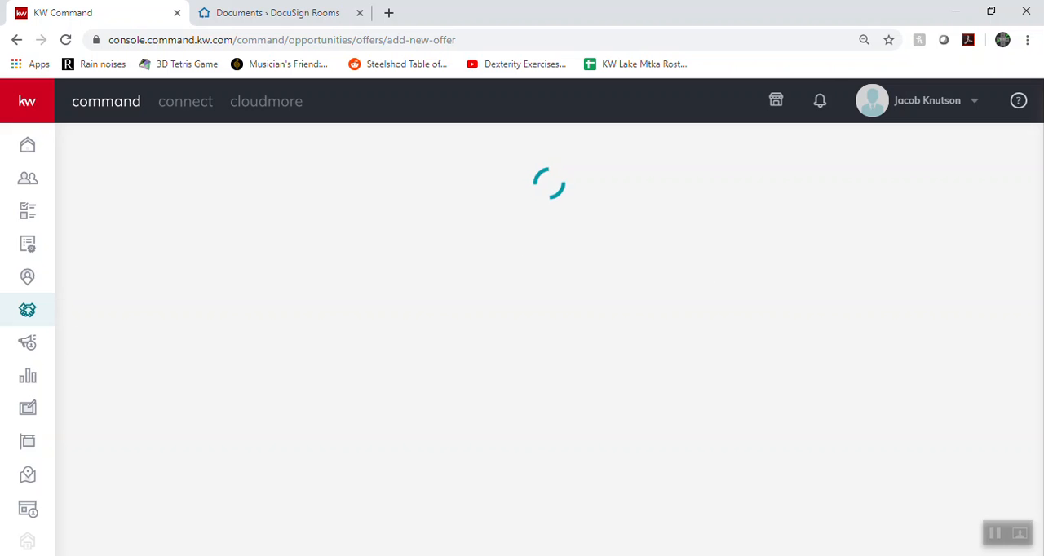
Reopen the same listing opportunity from the Negotiations stage of the active listings and show its offers
left_click(31, 321)
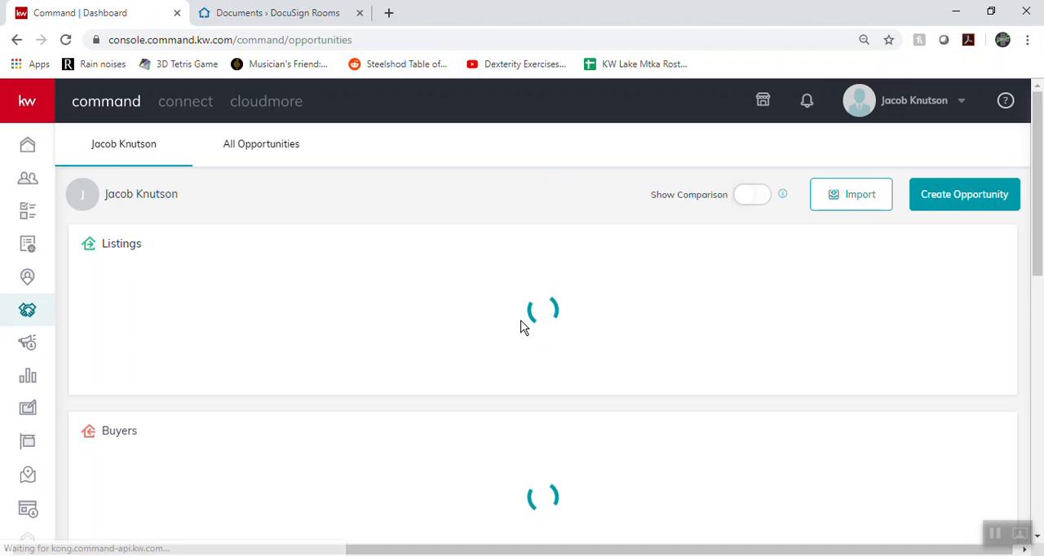
left_click(436, 318)
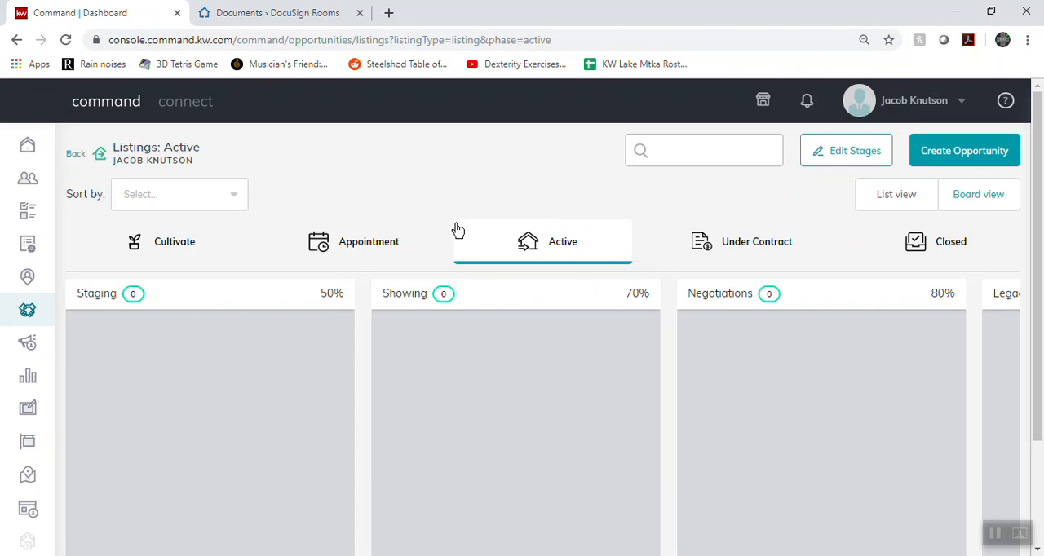
scroll(785, 396, "down", 2)
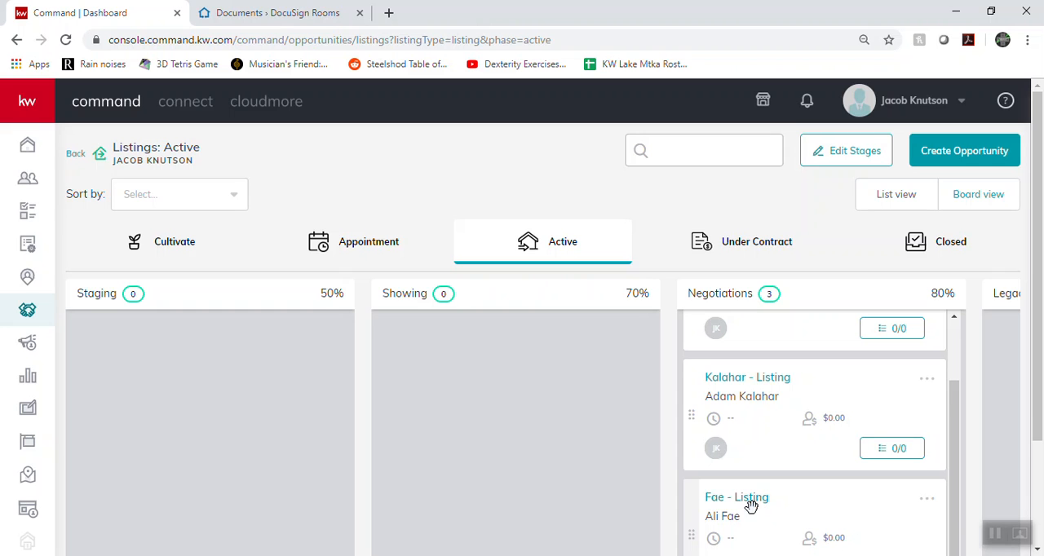
left_click(752, 499)
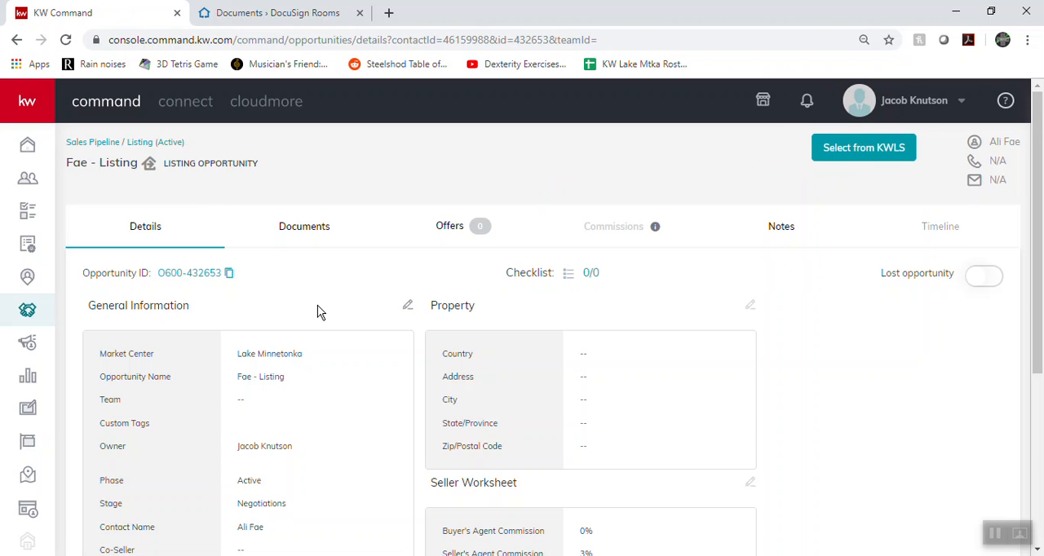
left_click(468, 228)
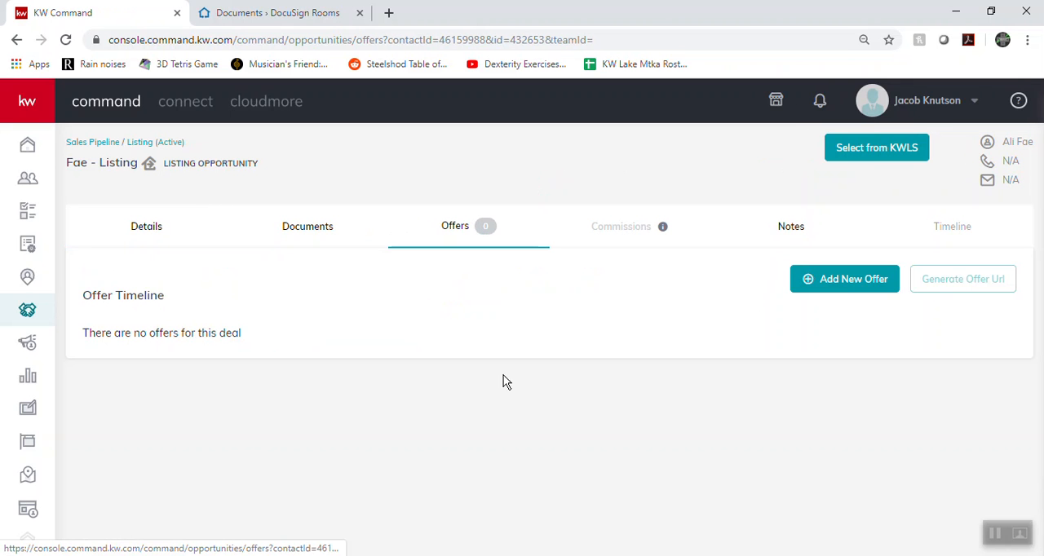
Create a new offer version named Final offer
left_click(825, 281)
triple_click(525, 343)
type("F")
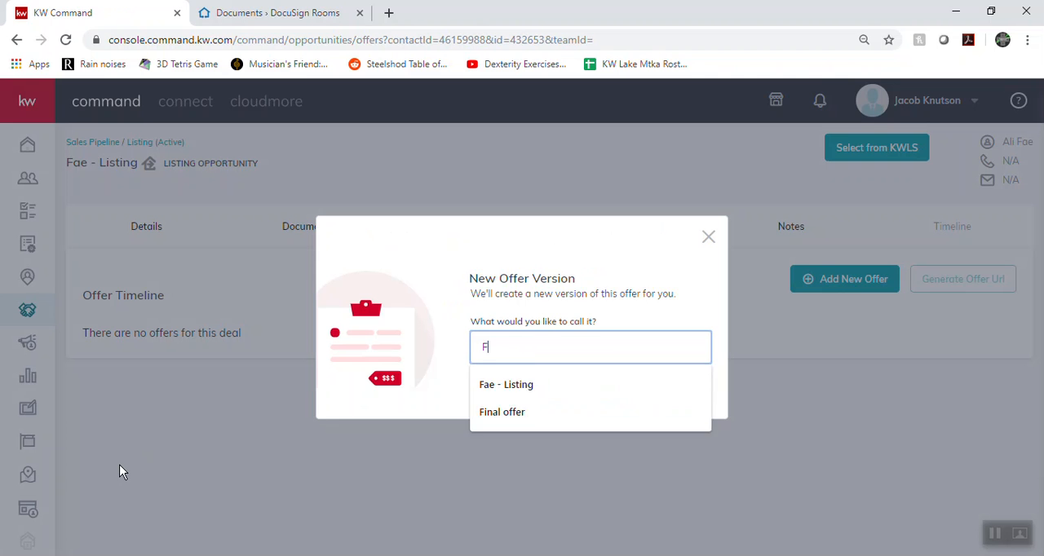
type("inal offer")
key("Return")
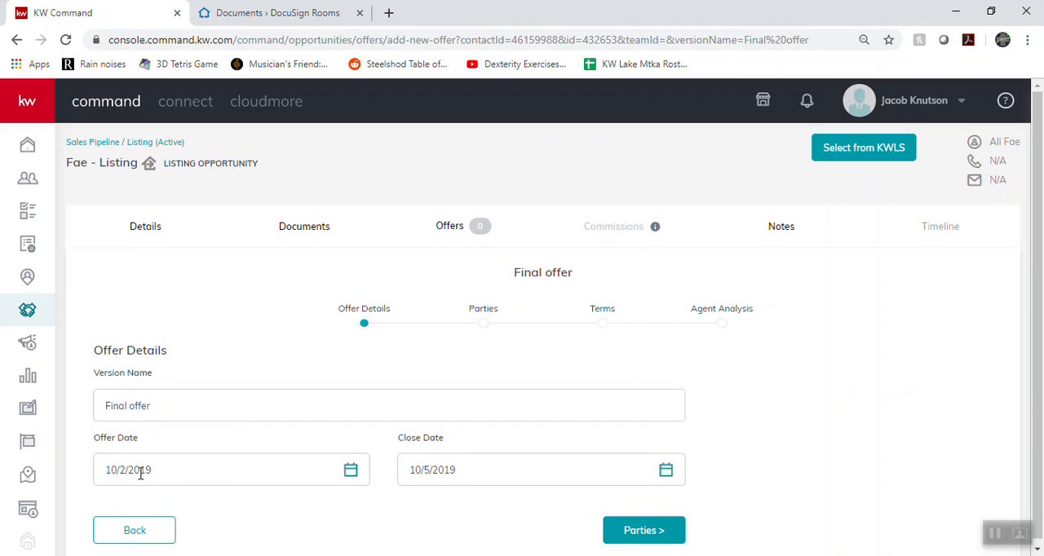
Continue to the offer's parties and enter the buyer's name and the buyer's representing associate's name
left_click(637, 532)
scroll(212, 294, "down", 3)
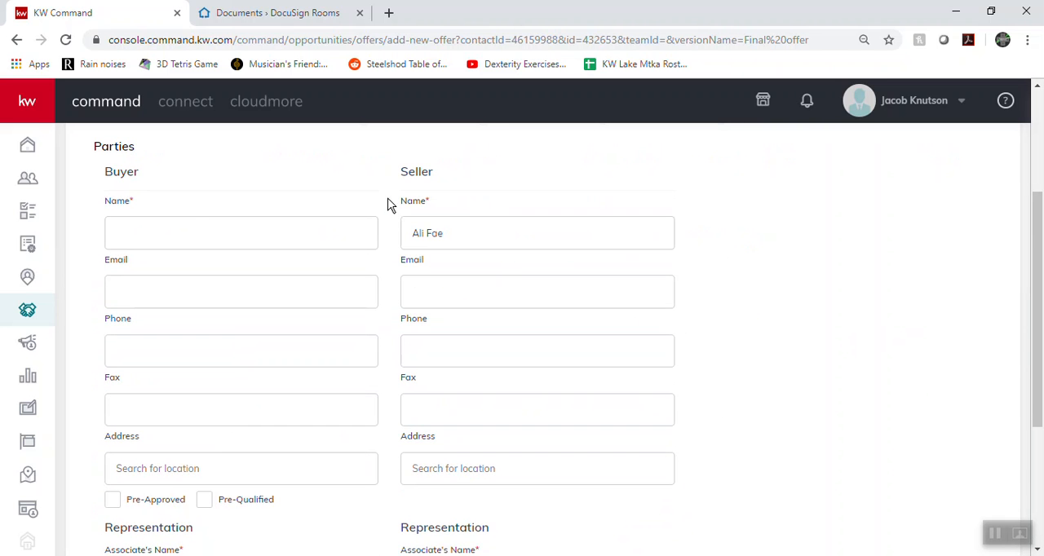
left_click(247, 227)
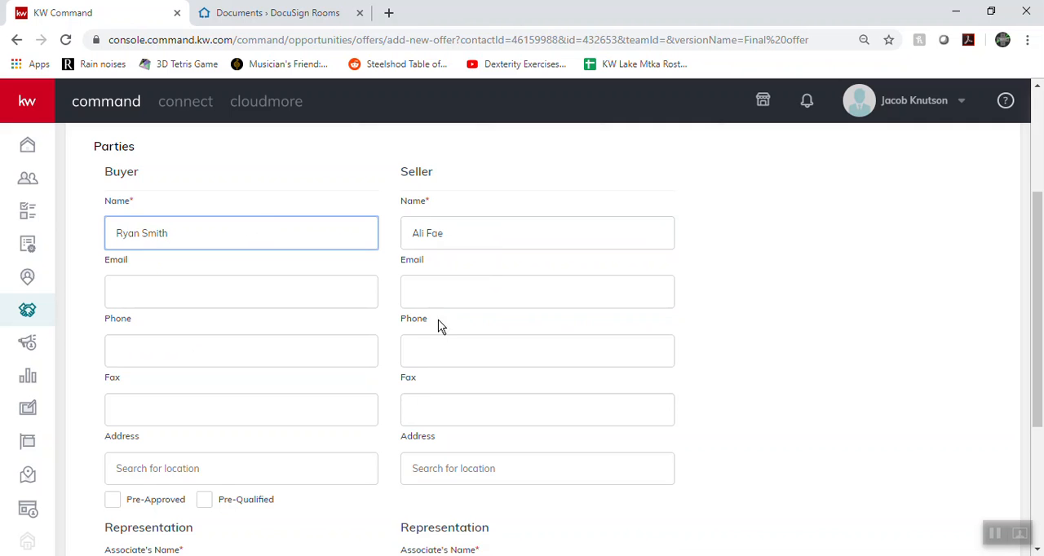
scroll(318, 299, "down", 2)
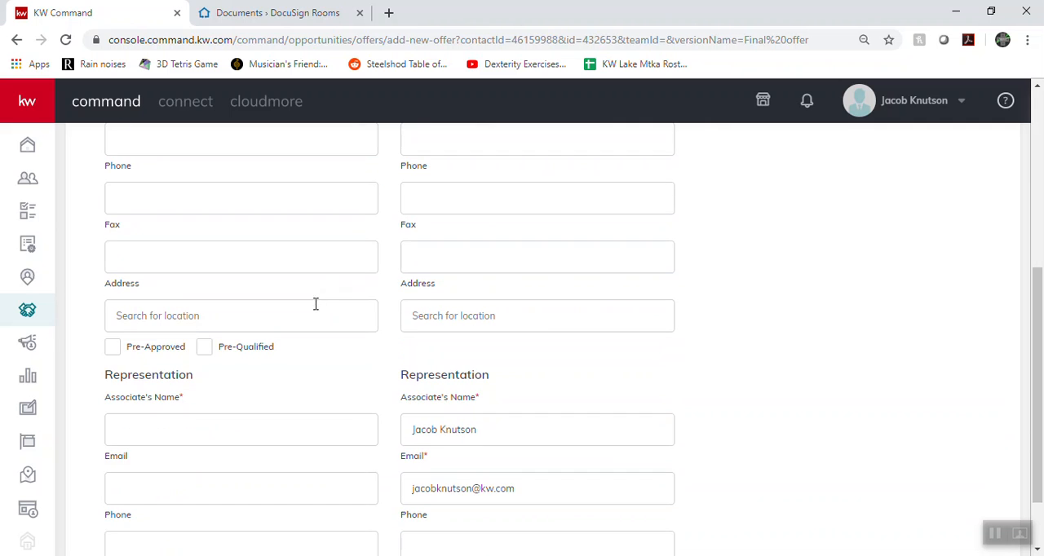
scroll(513, 285, "down", 1)
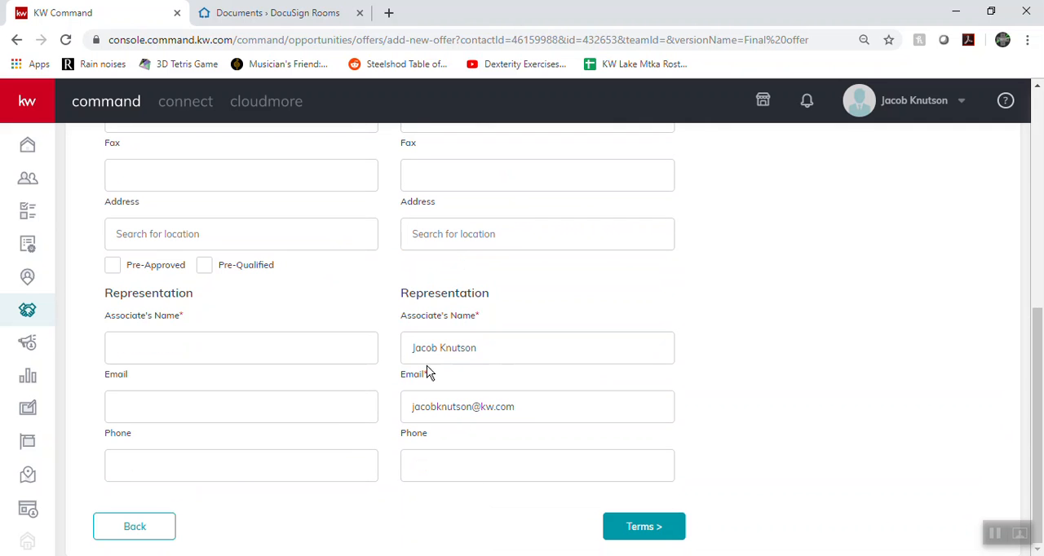
left_click(190, 349)
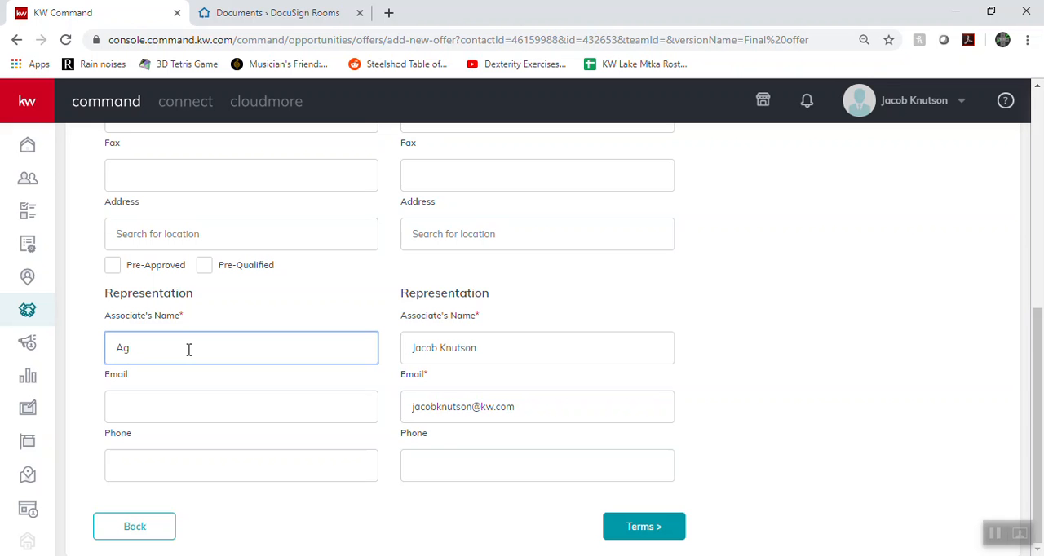
scroll(334, 387, "up", 3)
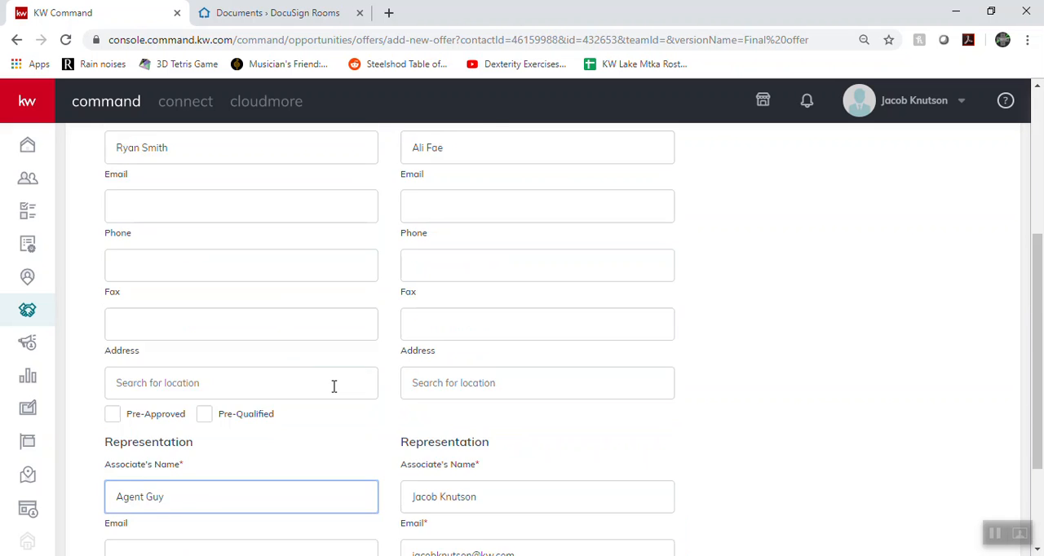
scroll(356, 291, "down", 3)
scroll(306, 270, "up", 3)
scroll(174, 331, "up", 1)
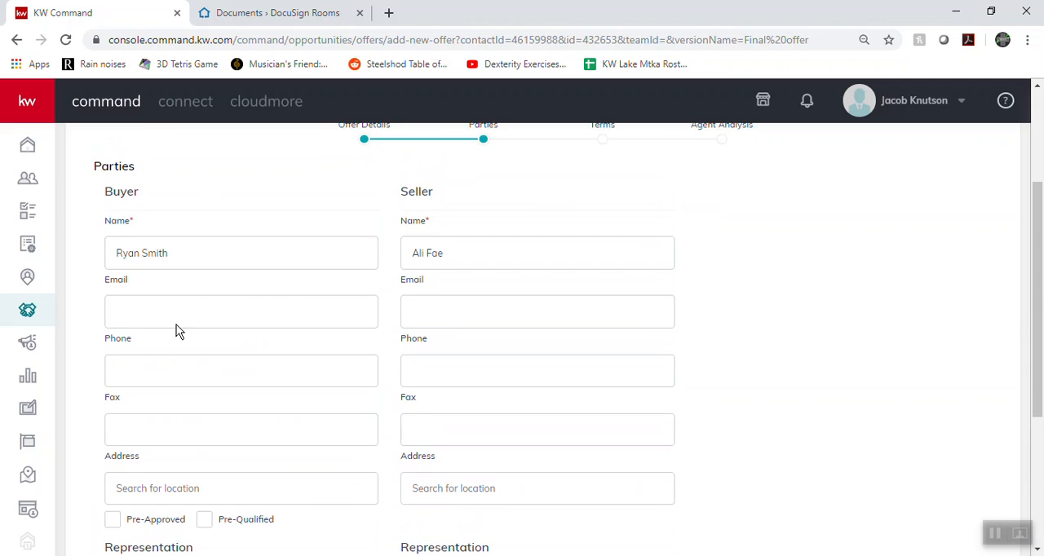
scroll(177, 322, "down", 3)
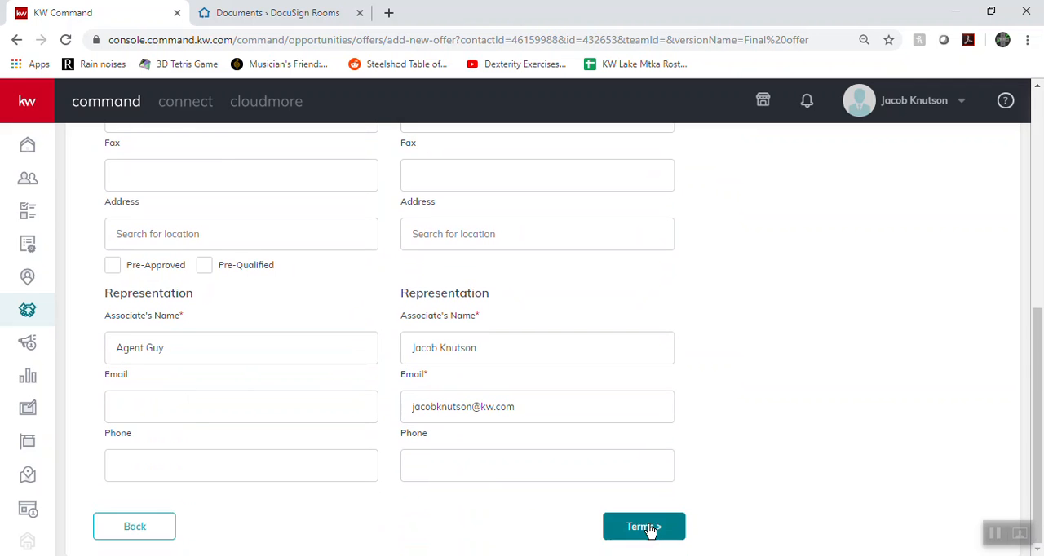
Continue to the offer's terms and set the cash to $20 and the finance amount to $4,300
left_click(655, 527)
scroll(268, 318, "up", 3)
left_click(143, 295)
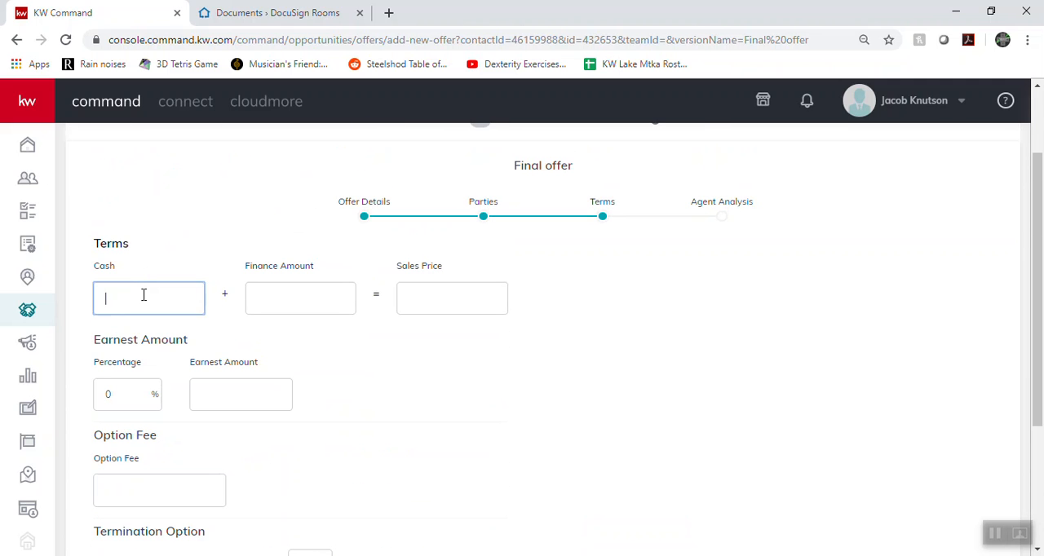
type("20")
left_click(329, 298)
type("400")
type("300")
left_click(396, 416)
Leave the remaining terms and the agent analysis unfilled, save the offer, and accept it
scroll(418, 219, "down", 2)
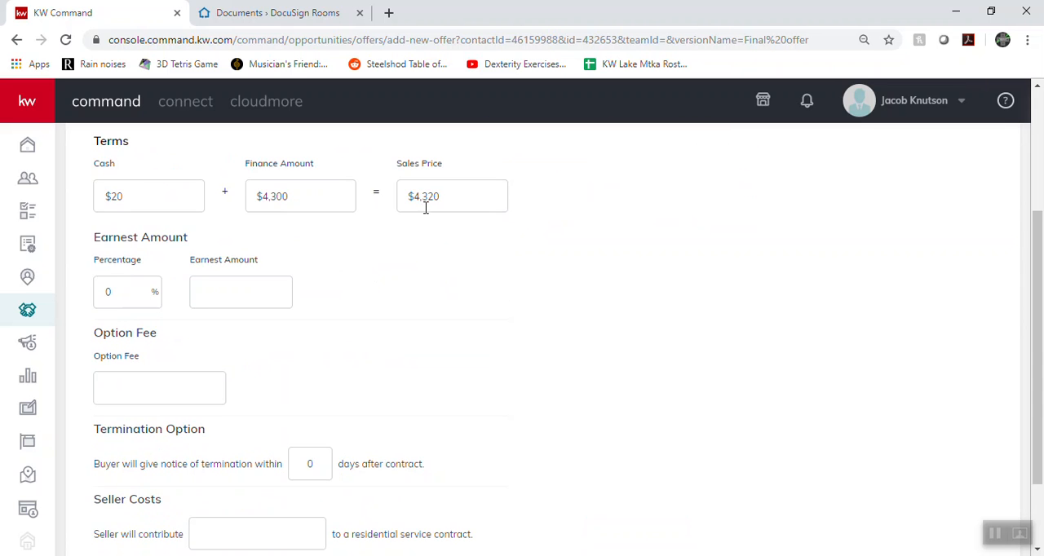
scroll(121, 253, "down", 1)
scroll(224, 261, "down", 1)
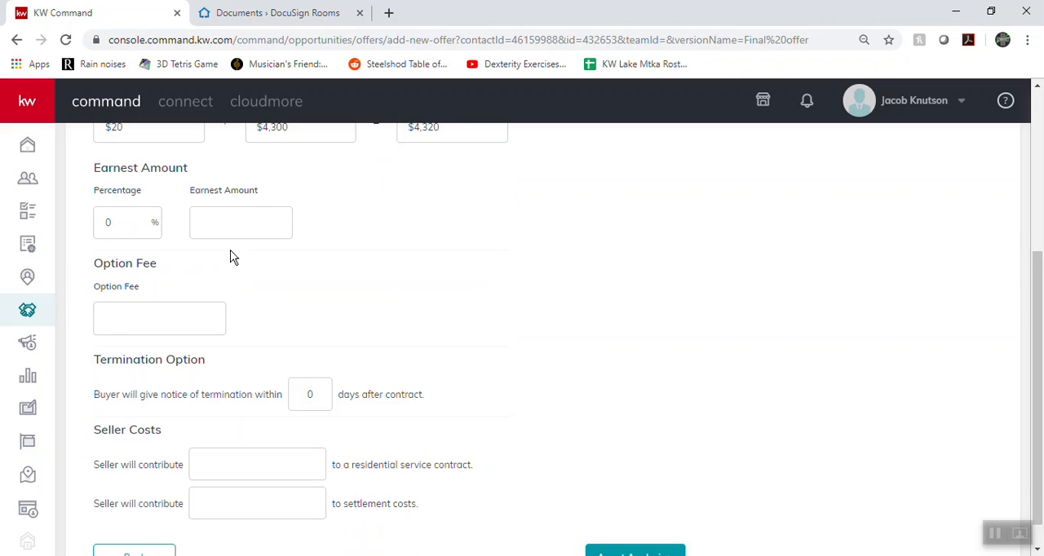
scroll(316, 276, "up", 3)
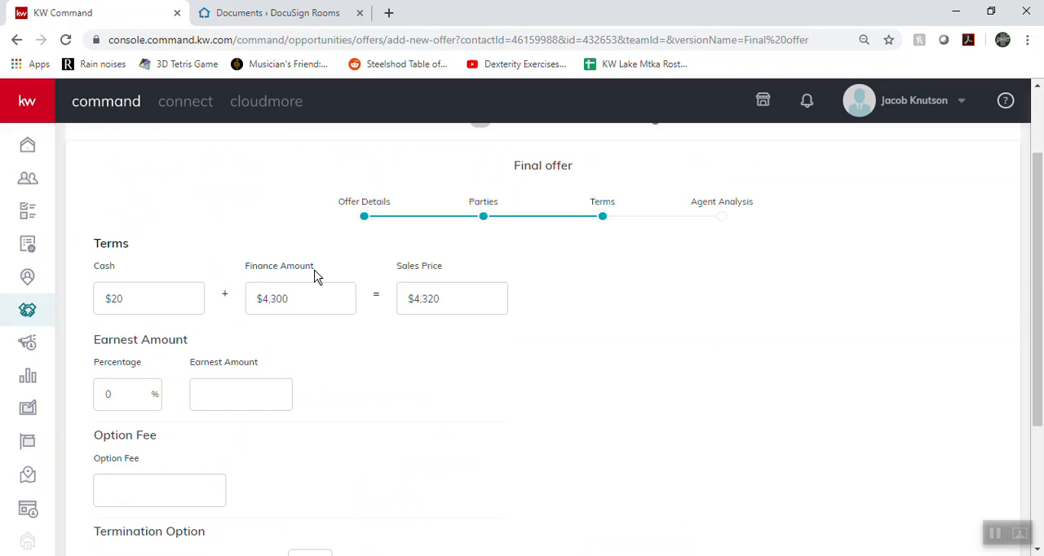
scroll(390, 315, "down", 3)
left_click(610, 526)
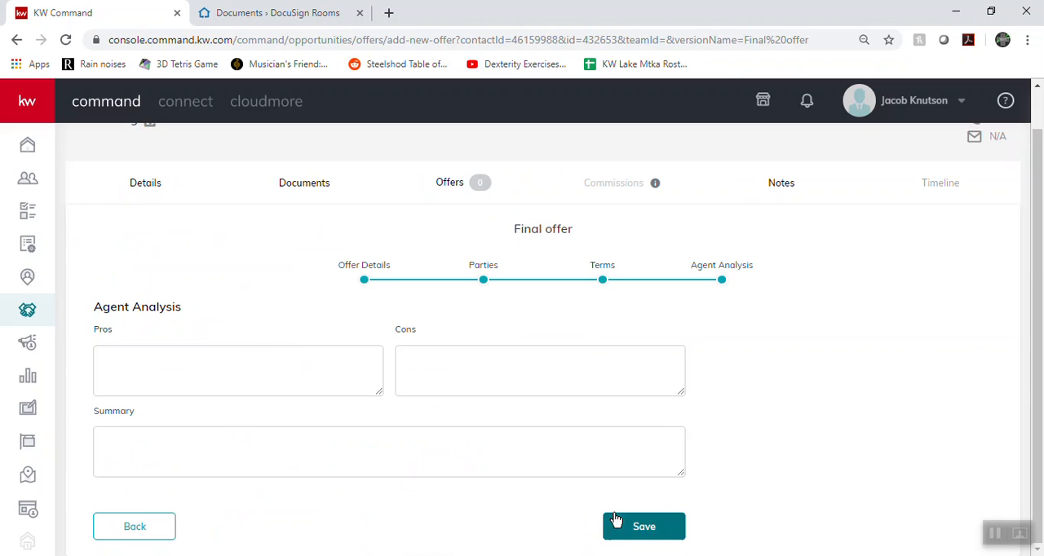
left_click(620, 526)
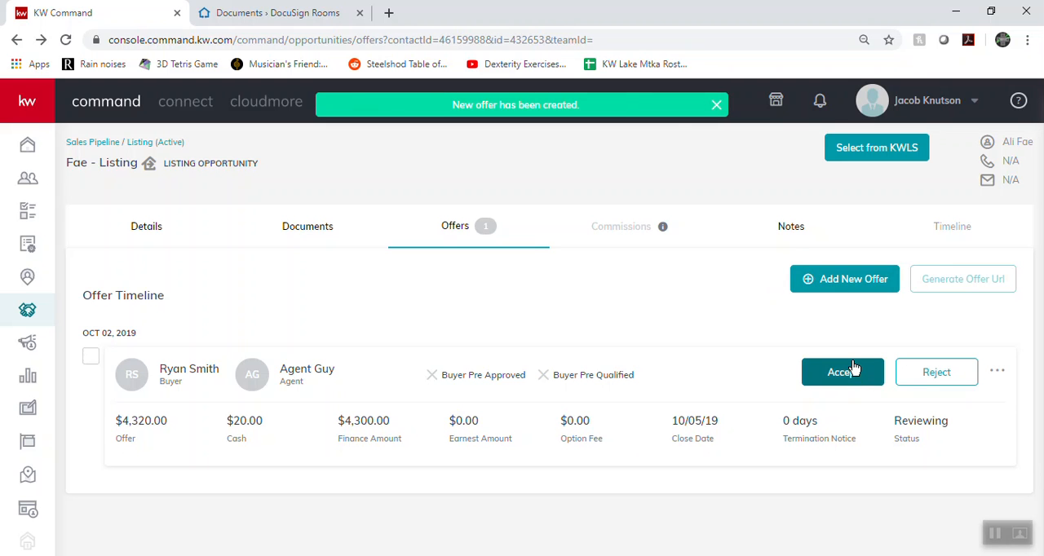
left_click(853, 371)
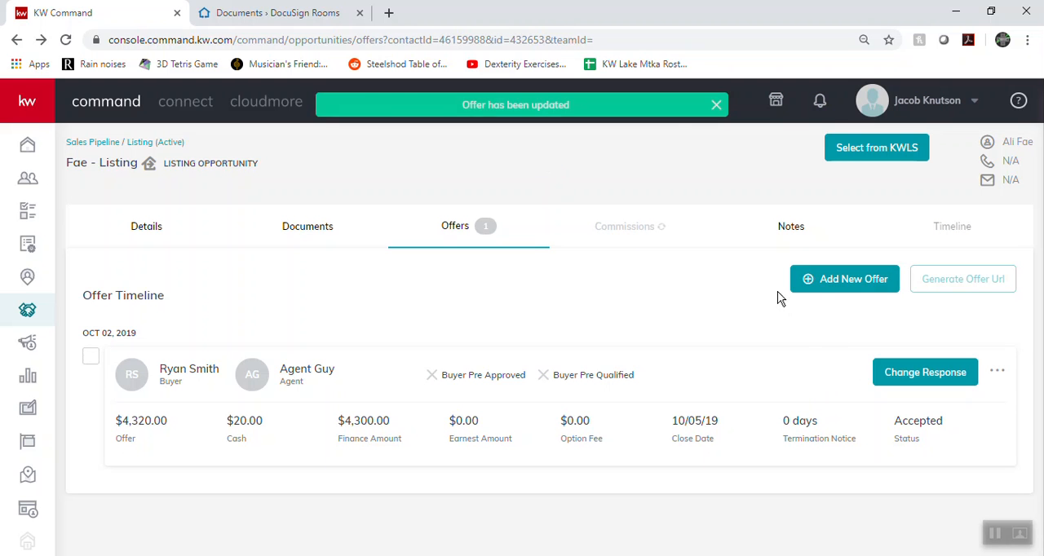
Open the opportunity's commissions and examine the pricing details, payment, agent breakdown and summary
left_click(634, 230)
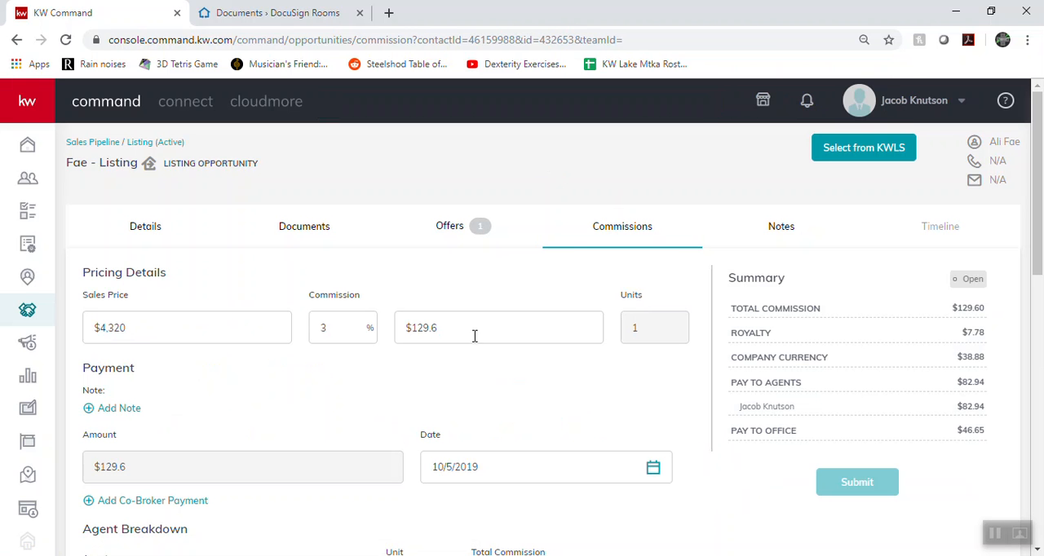
left_click(203, 327)
scroll(344, 390, "down", 2)
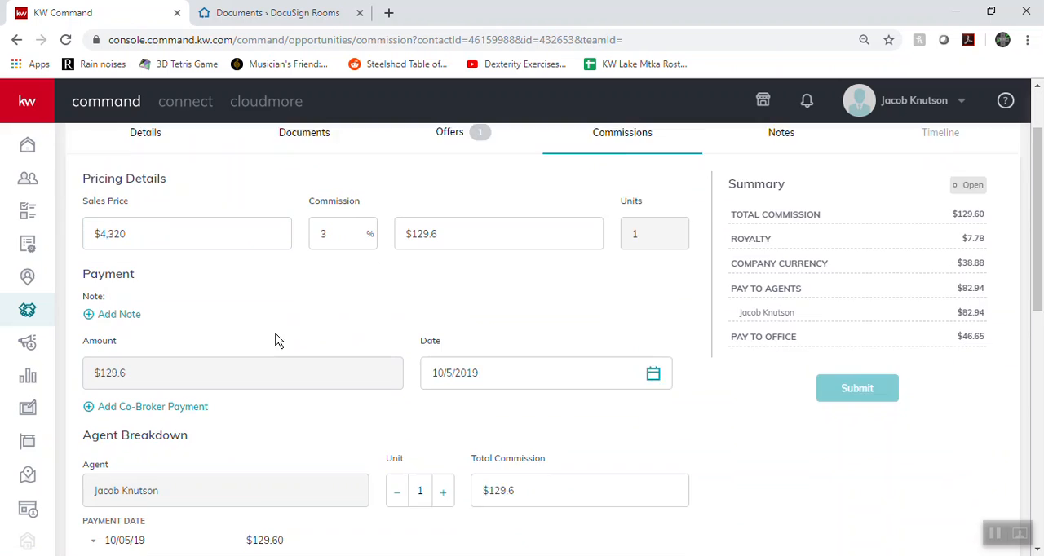
scroll(488, 253, "up", 1)
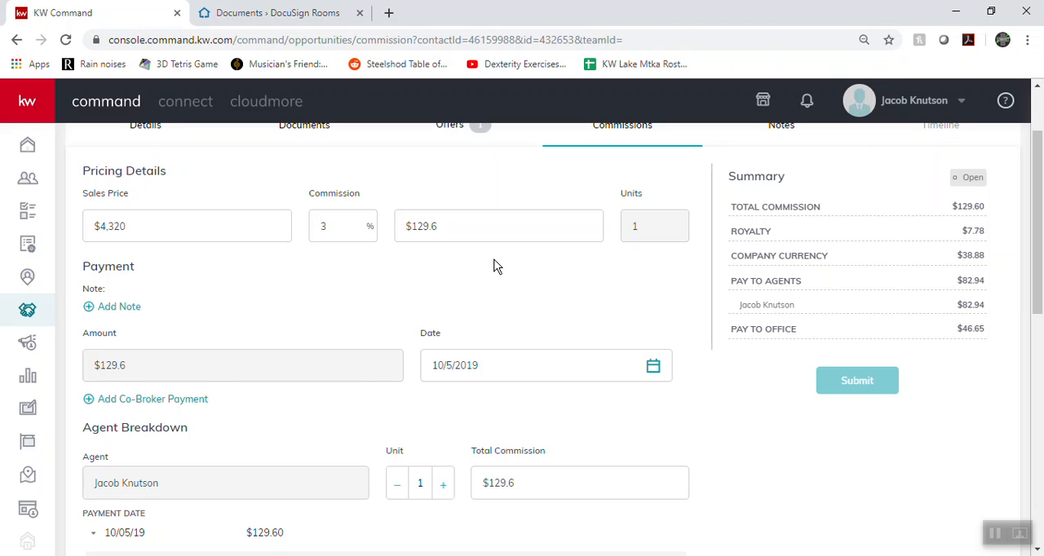
left_click(167, 222)
left_click(351, 227)
left_click(263, 284)
scroll(204, 310, "down", 1)
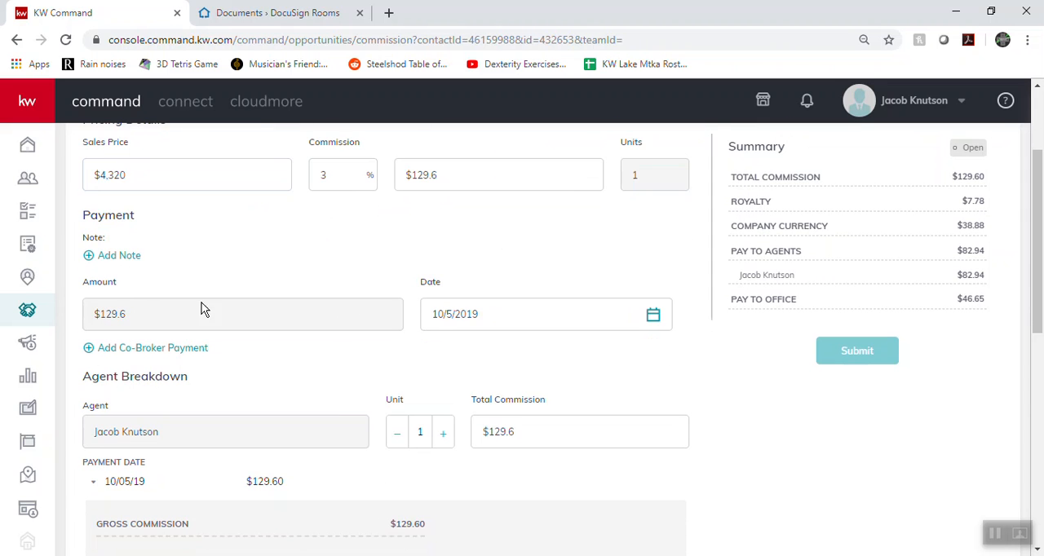
Examine the payment section's note, date and co-broker payment options
left_click(526, 315)
left_click(525, 291)
scroll(311, 419, "down", 2)
scroll(167, 277, "up", 2)
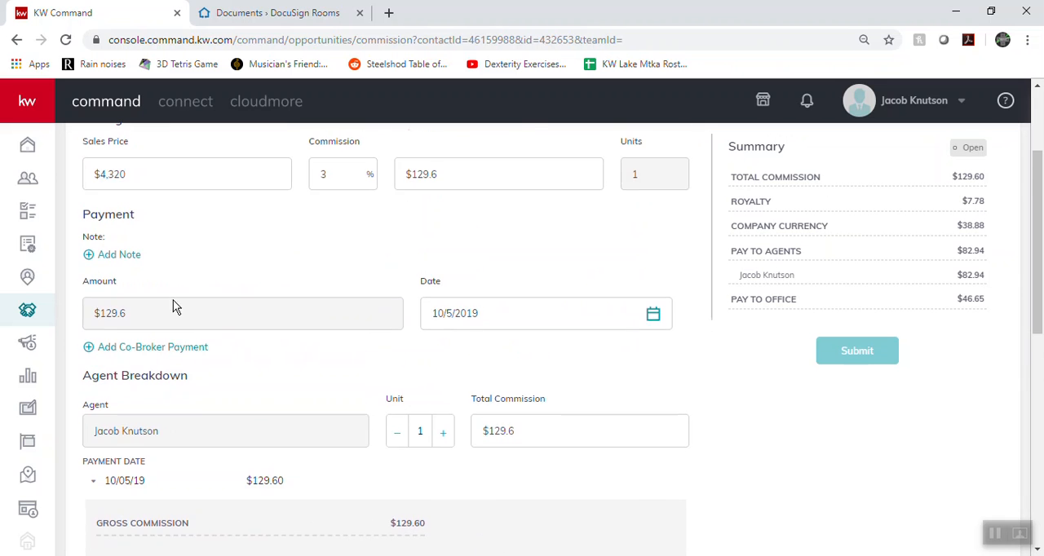
right_click(168, 367)
left_click(128, 277)
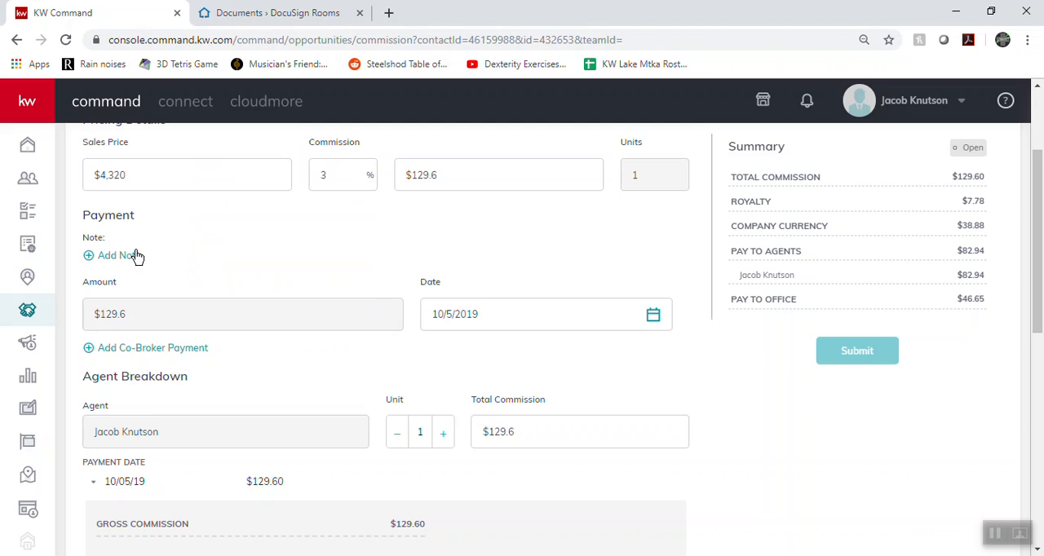
Reduce the first agent's unit to 0.5 and set that agent's total commission to $65
scroll(135, 317, "down", 2)
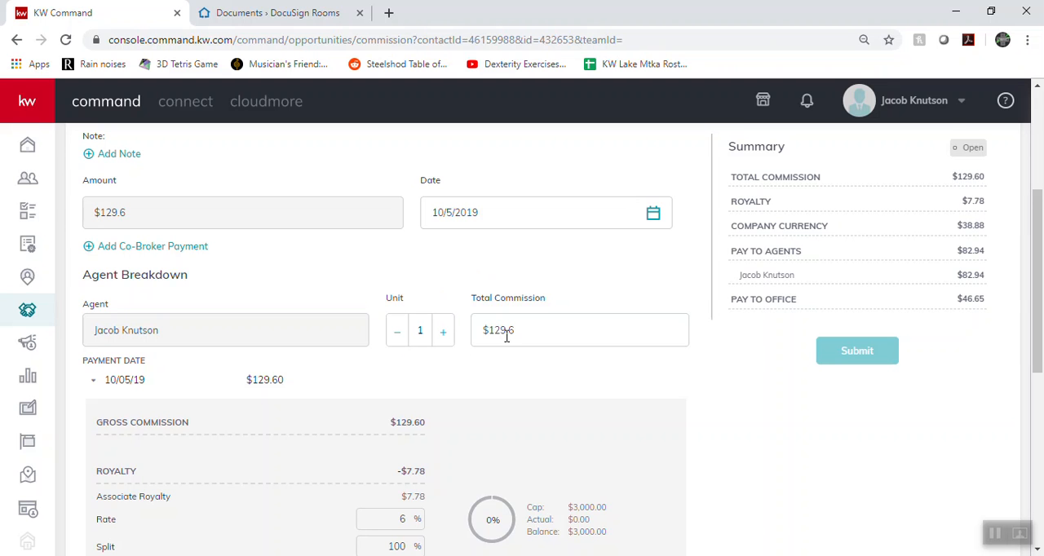
left_click(399, 339)
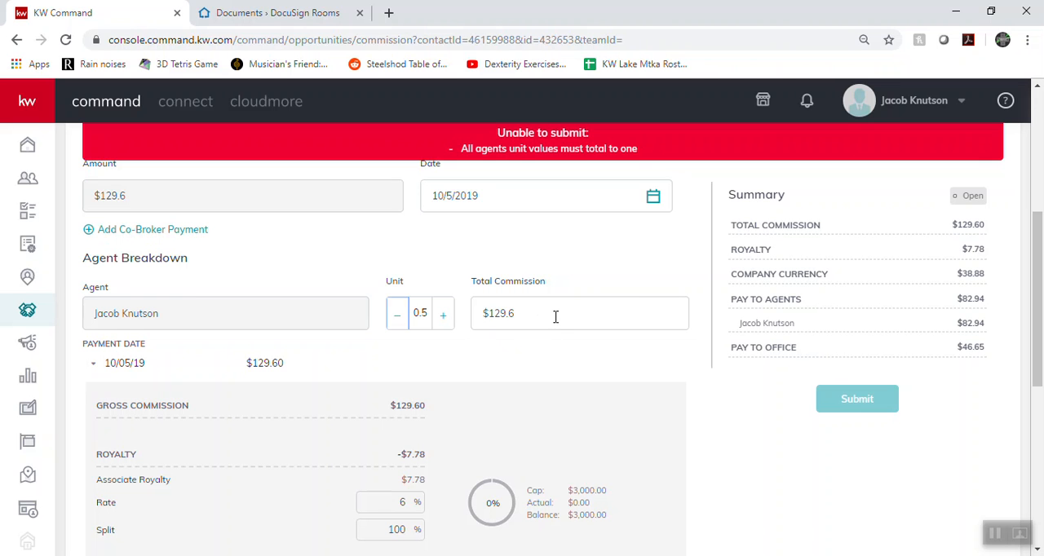
left_click(498, 319)
type("65")
left_click(448, 268)
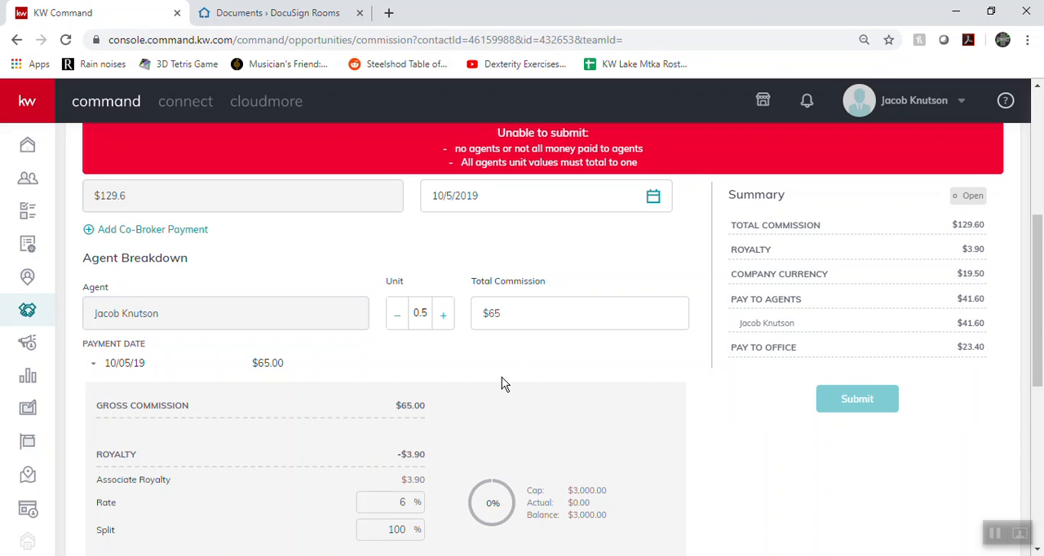
Add a second agent to the commission breakdown by searching for the agent's name
scroll(361, 400, "down", 5)
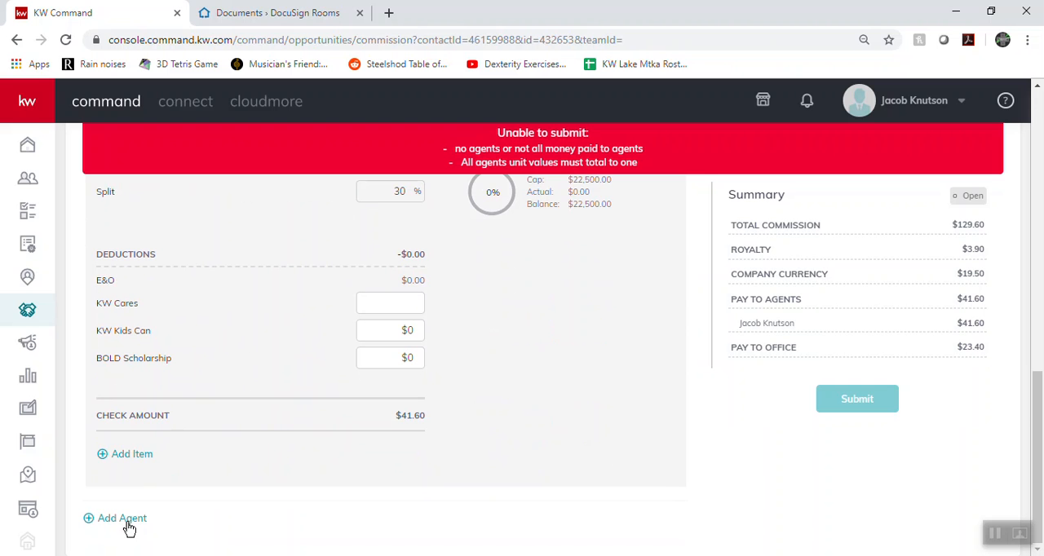
left_click(124, 520)
left_click(447, 326)
type("peji")
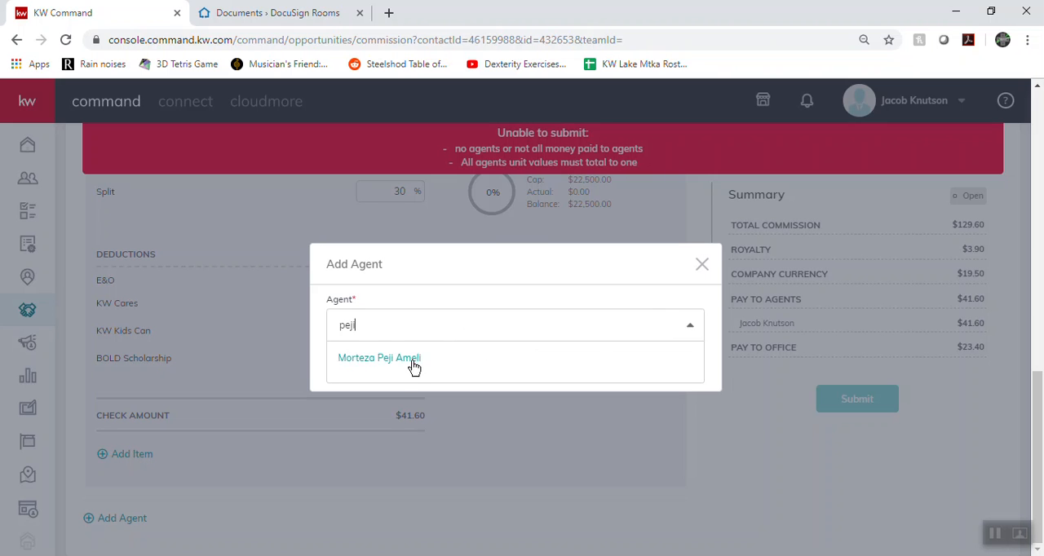
left_click(414, 360)
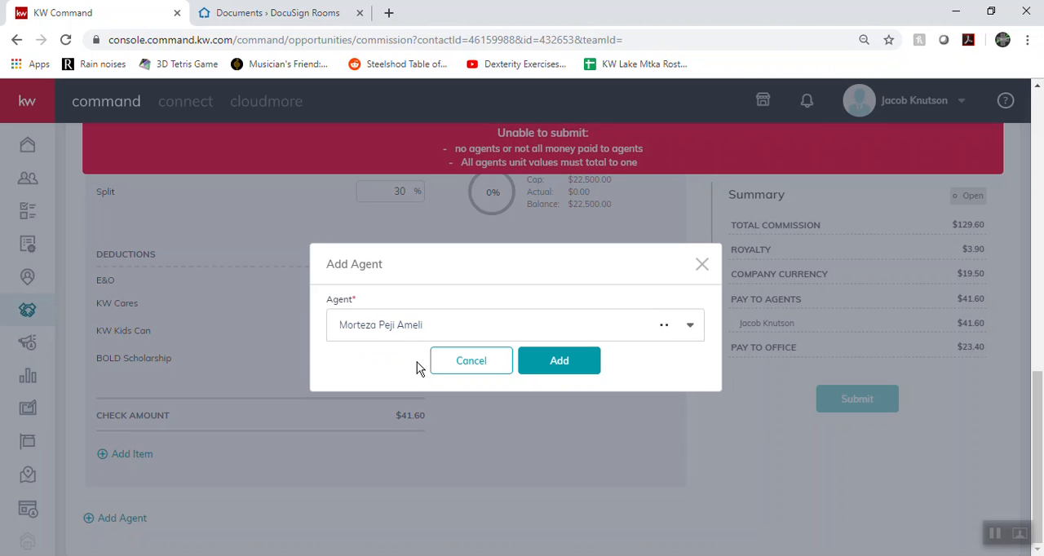
left_click(567, 371)
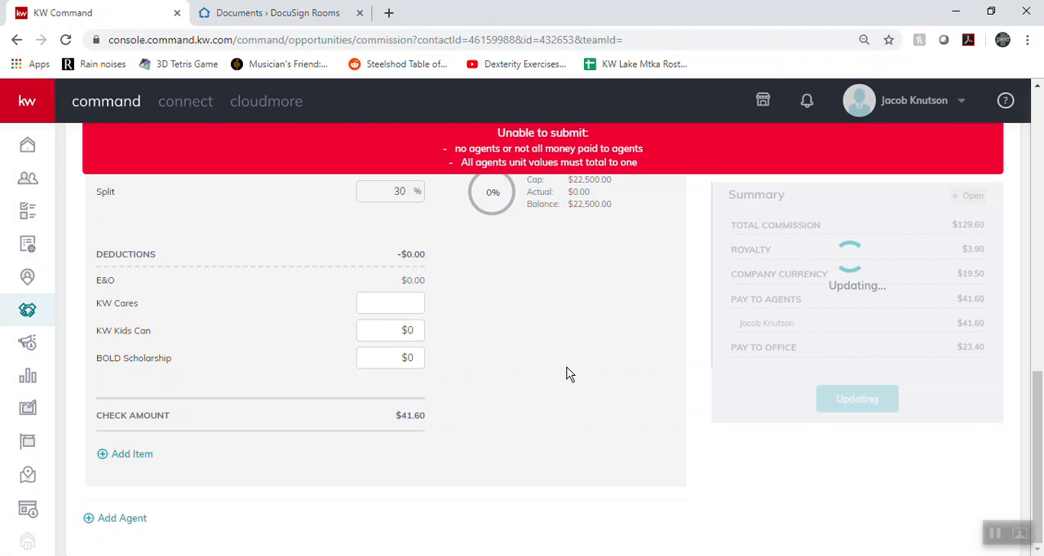
Set the second agent's total commission to $65 and unit to 0.5
scroll(514, 396, "up", 5)
scroll(517, 325, "down", 9)
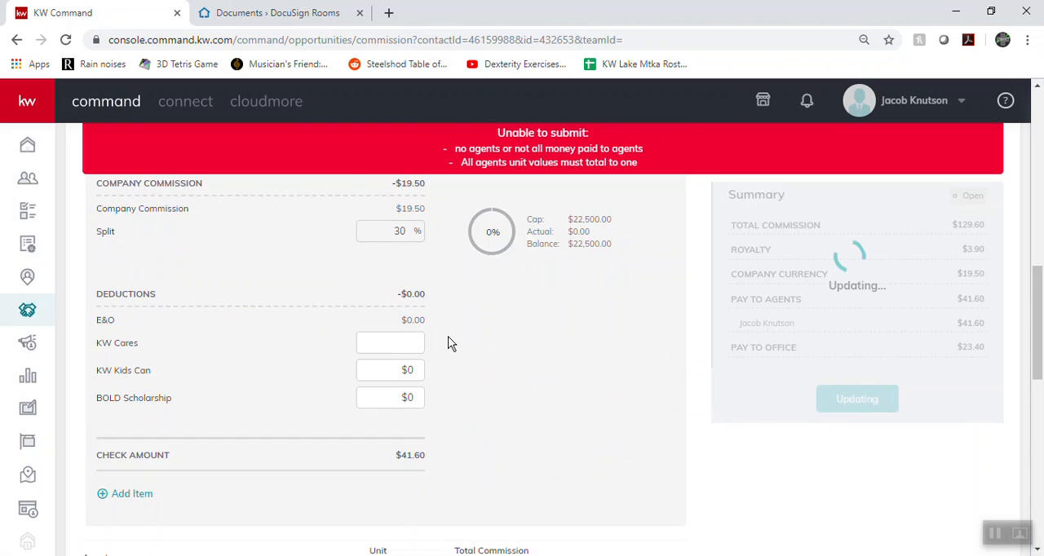
scroll(432, 347, "up", 1)
left_click(519, 338)
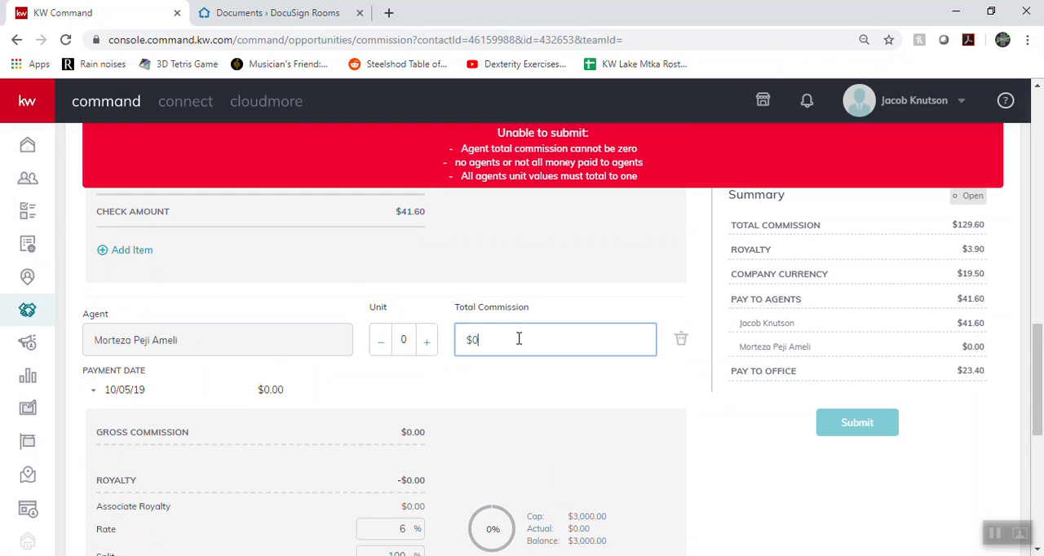
type("65")
double_click(440, 401)
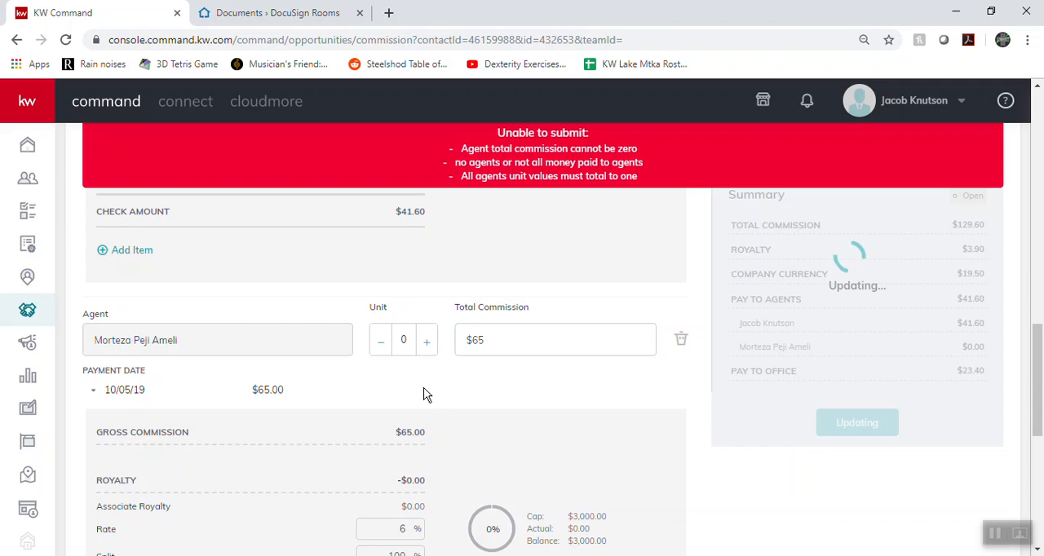
left_click(429, 351)
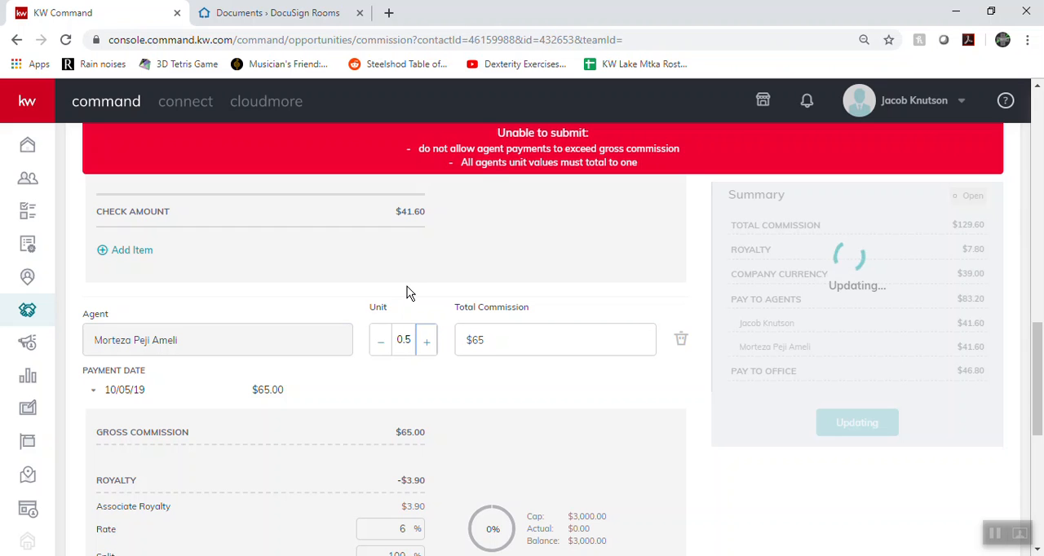
Lower the first agent's total commission to $64.6 in the agent breakdown
scroll(506, 236, "down", 3)
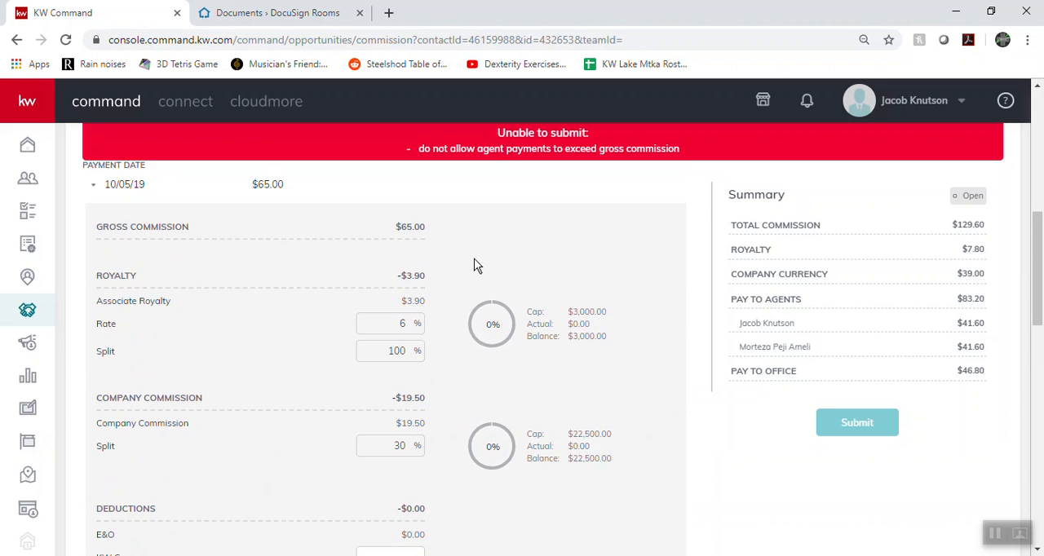
scroll(478, 263, "up", 10)
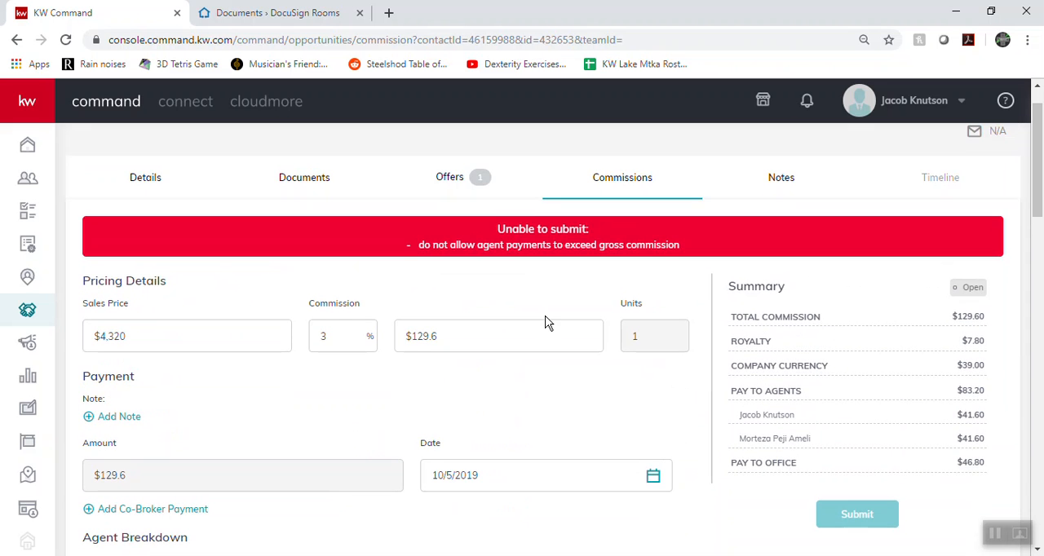
scroll(547, 324, "down", 3)
left_click(513, 324)
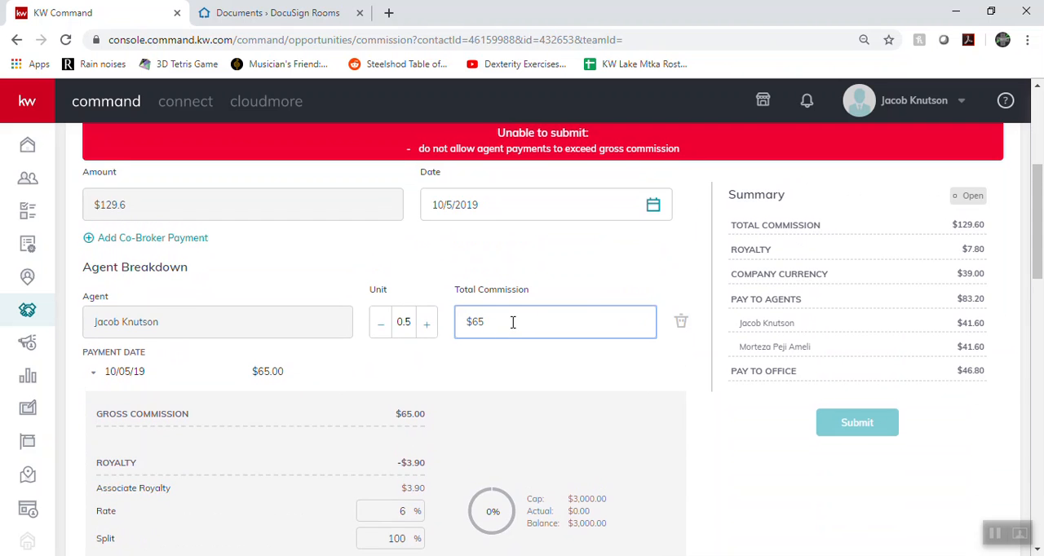
scroll(541, 346, "up", 3)
scroll(545, 349, "down", 1)
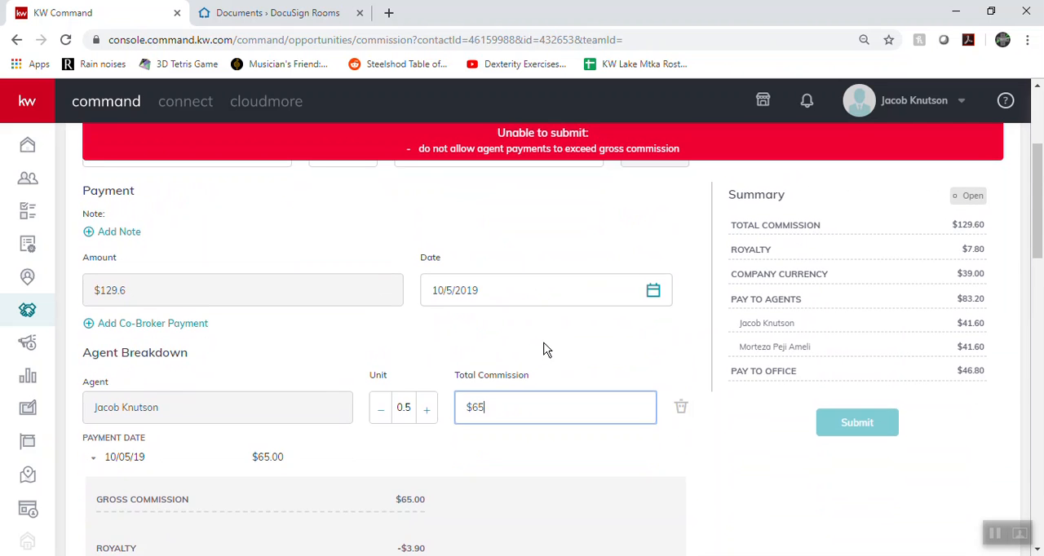
key("BackSpace")
type("4.")
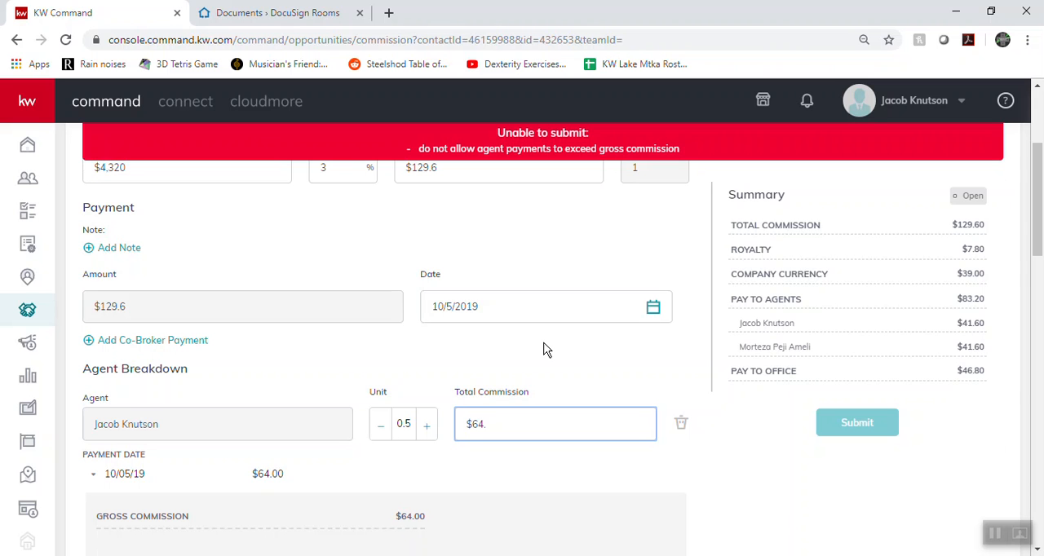
type("4")
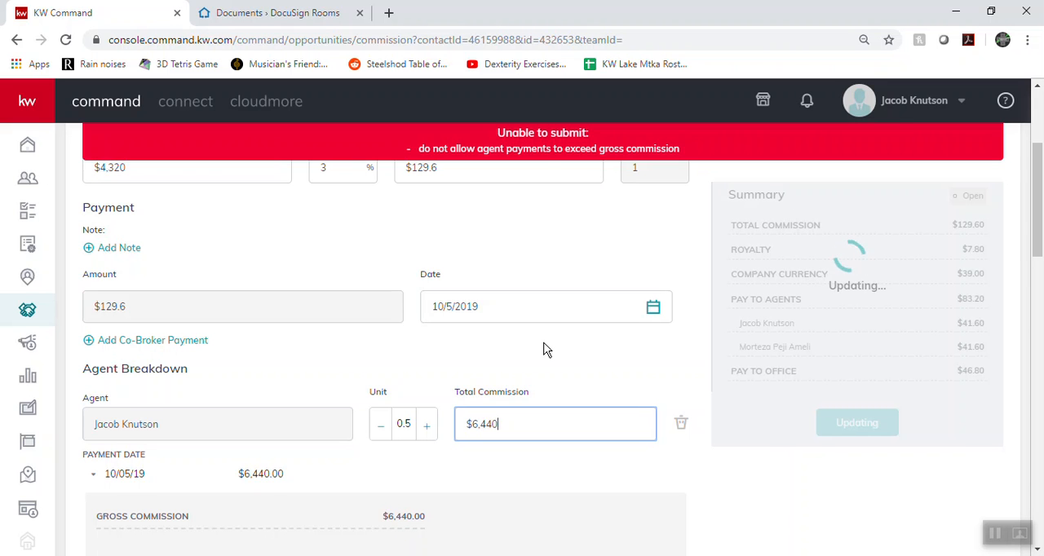
key("BackSpace")
type(".6")
left_click(490, 361)
left_click(511, 421)
left_click(498, 342)
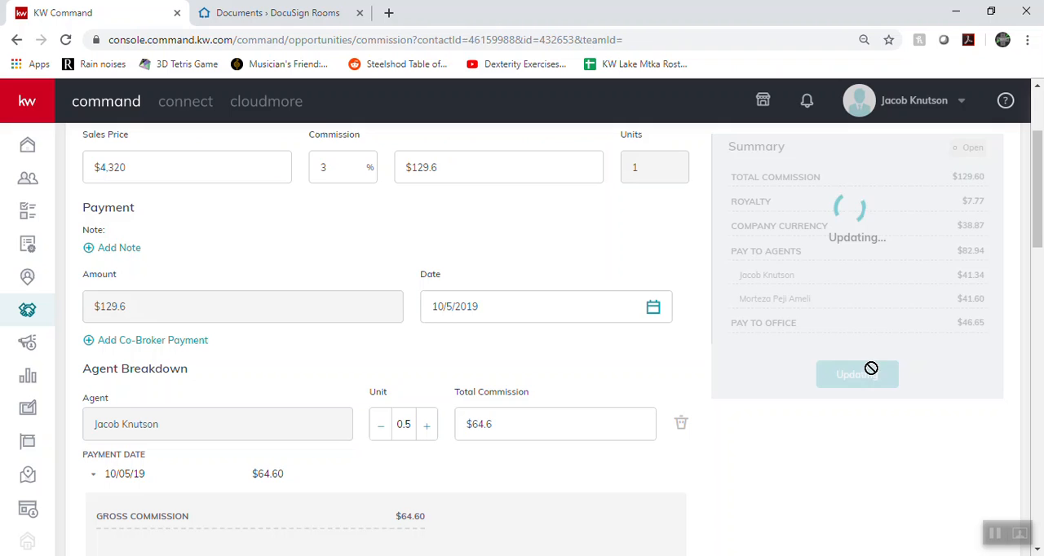
Try a total commission of $64.46 and then $64.4 for the first agent
left_click(511, 421)
type(".46")
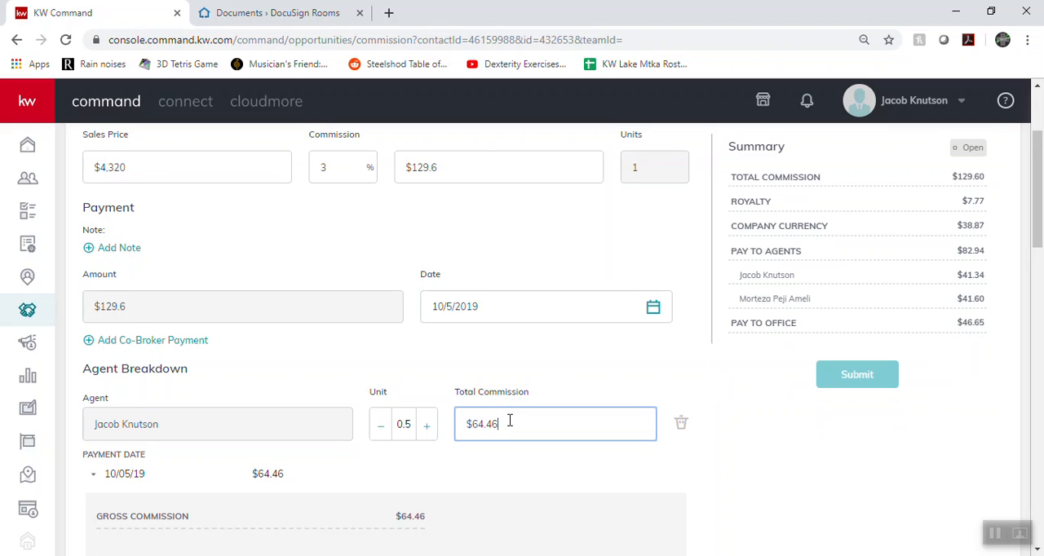
key("BackSpace")
left_click(419, 356)
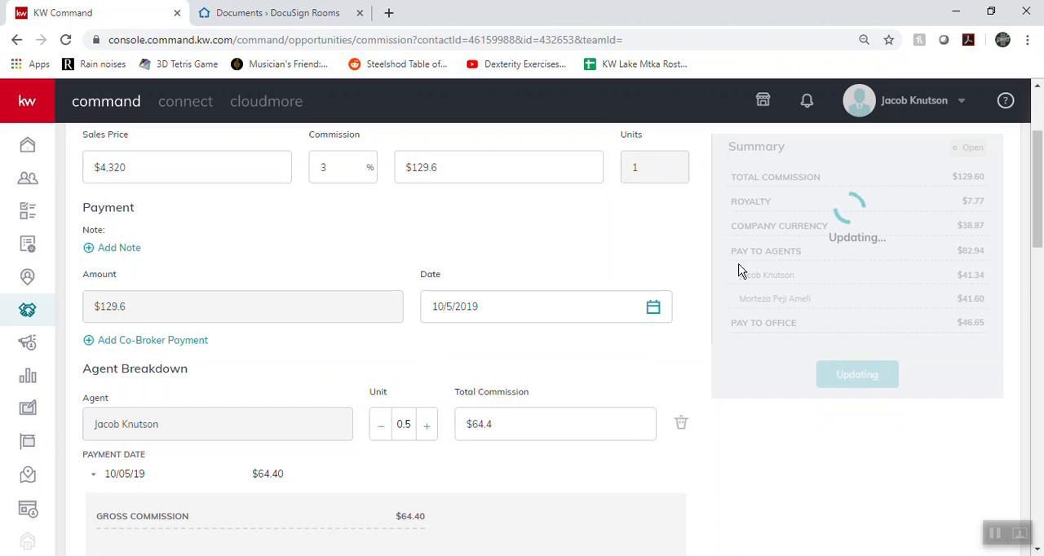
Change the first agent's total commission back to $64.6 and review the commission summary
scroll(743, 271, "up", 1)
scroll(571, 334, "down", 2)
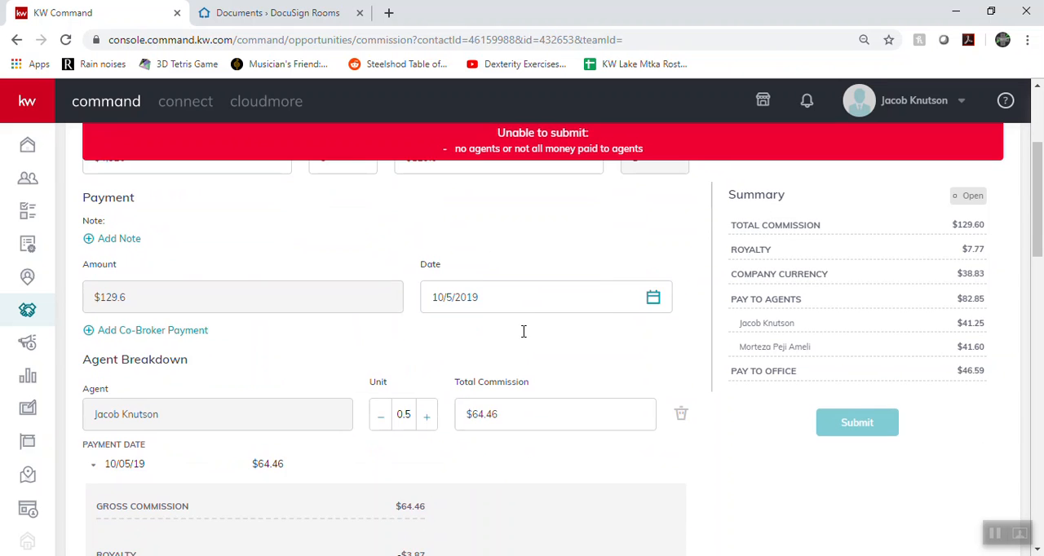
scroll(566, 275, "up", 2)
scroll(541, 245, "down", 2)
scroll(504, 210, "up", 1)
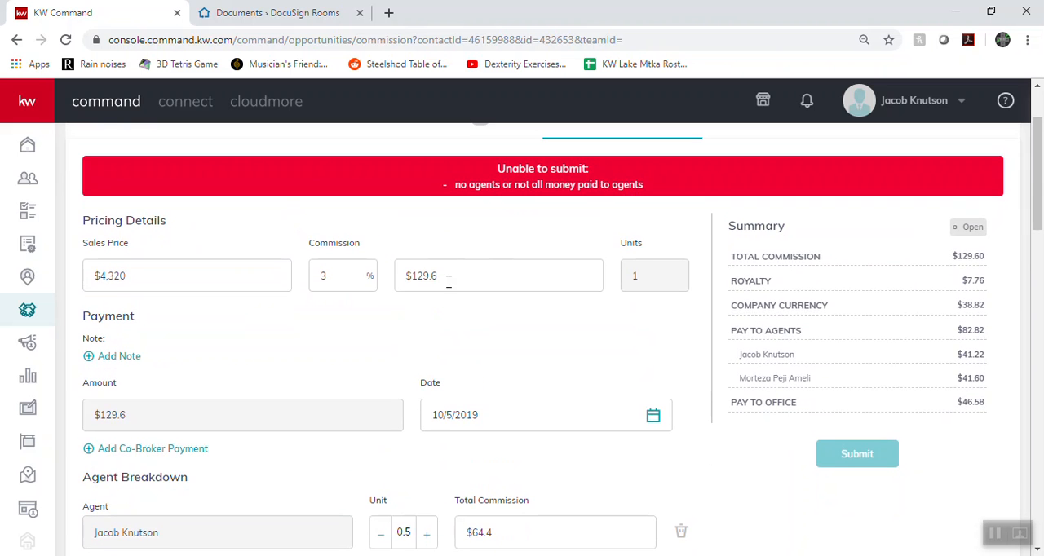
scroll(473, 315, "down", 2)
scroll(497, 391, "up", 3)
scroll(502, 380, "down", 3)
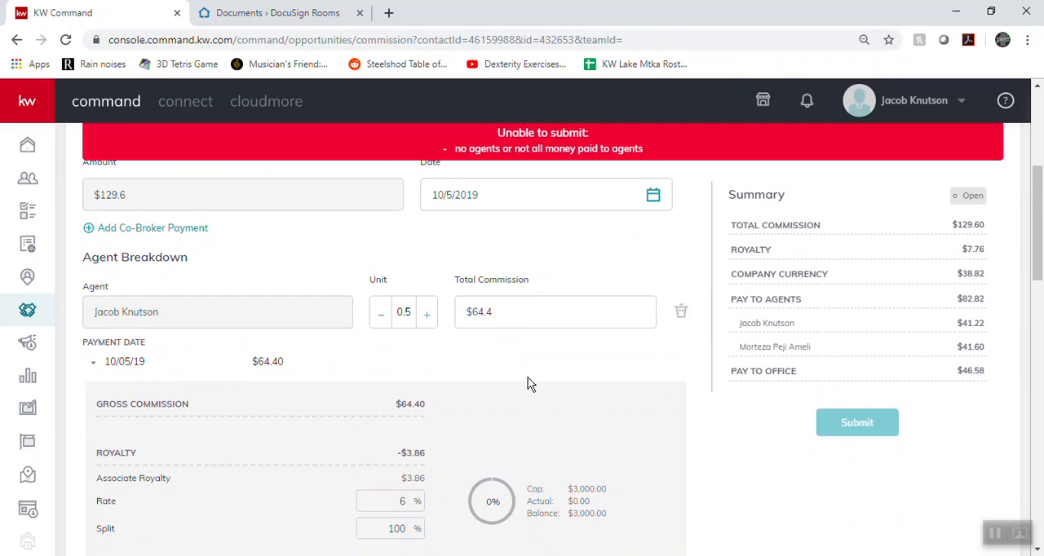
left_click(509, 314)
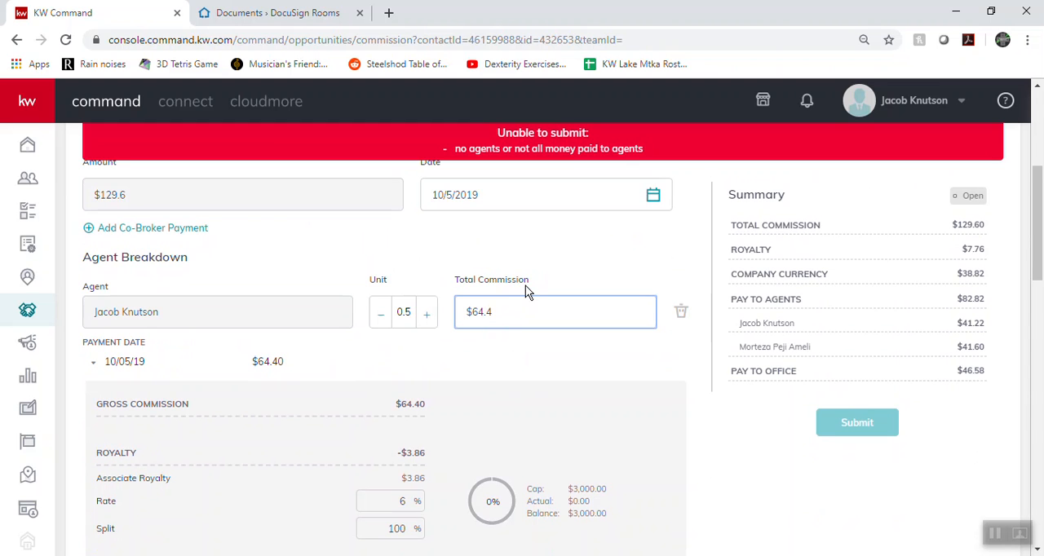
key("BackSpace")
key("BackSpace")
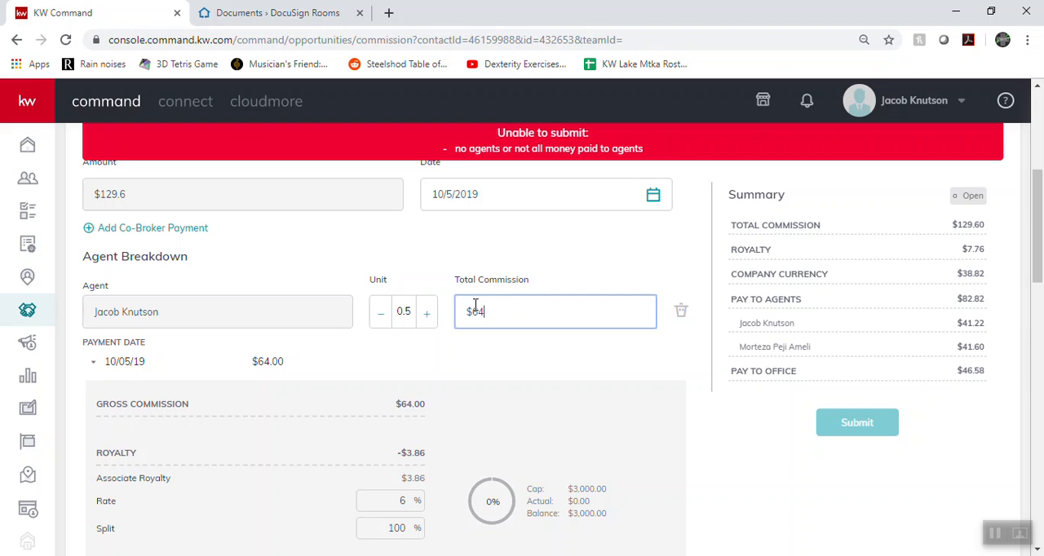
left_click(560, 231)
scroll(536, 273, "up", 4)
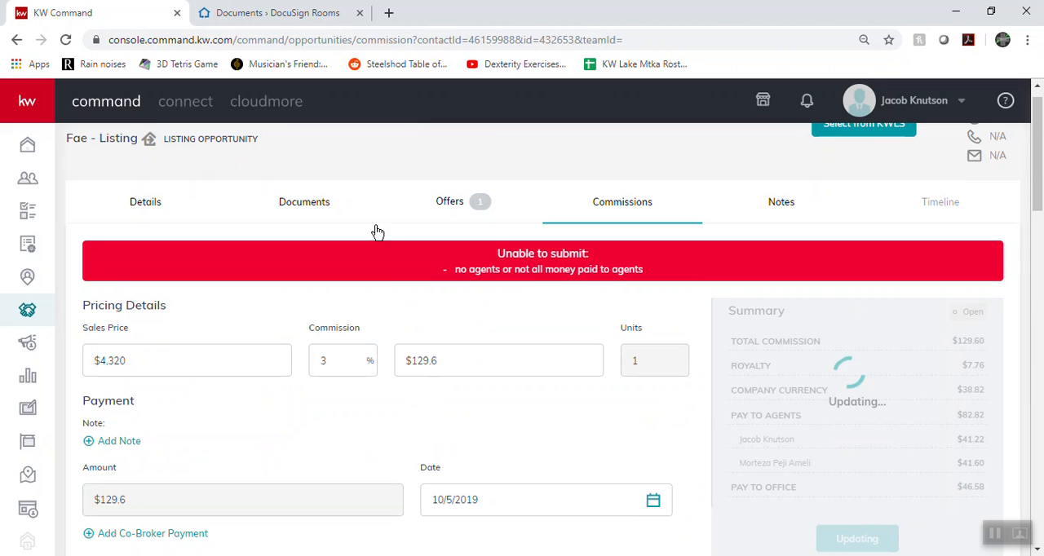
scroll(373, 266, "down", 1)
scroll(384, 305, "up", 3)
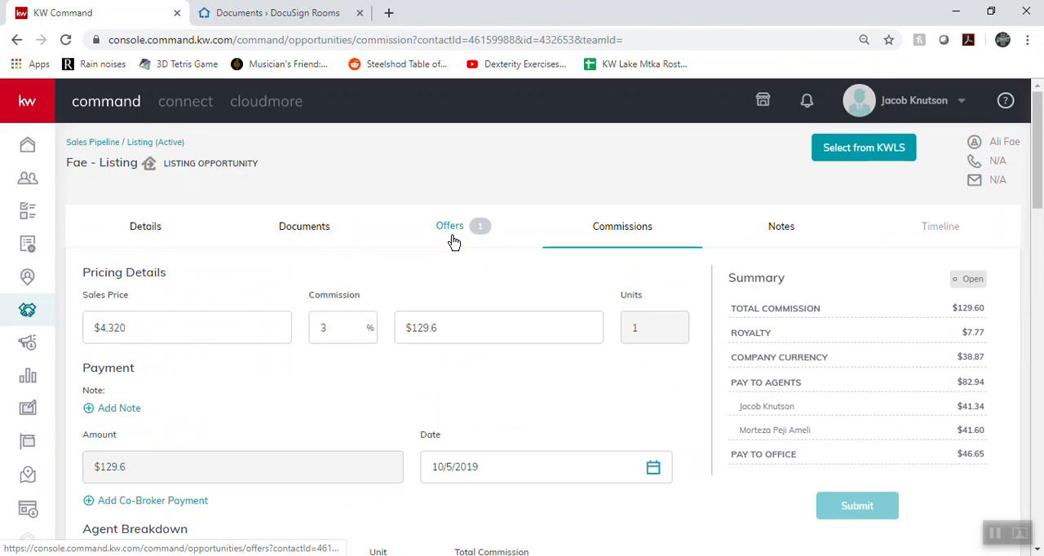
scroll(524, 444, "down", 3)
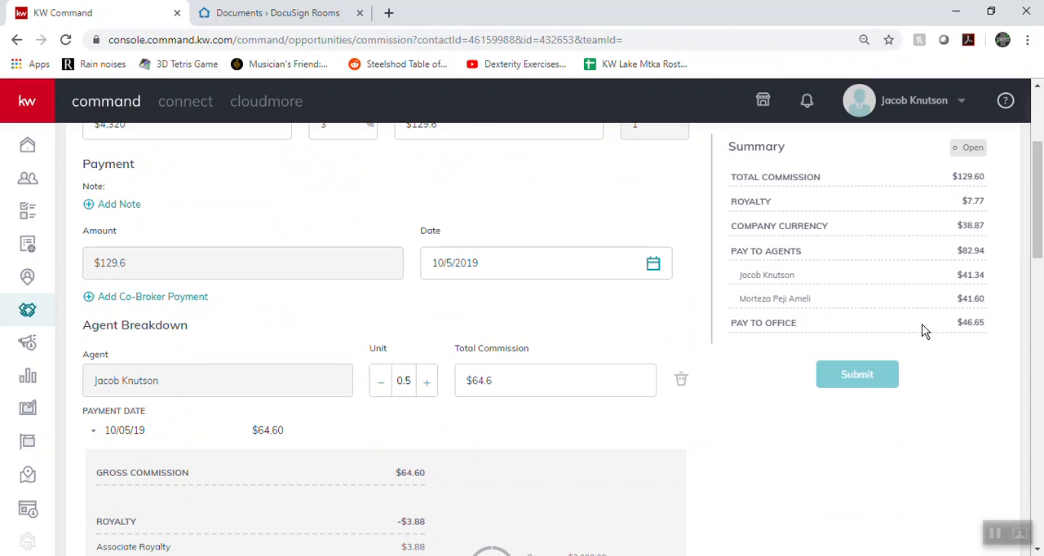
scroll(875, 371, "up", 3)
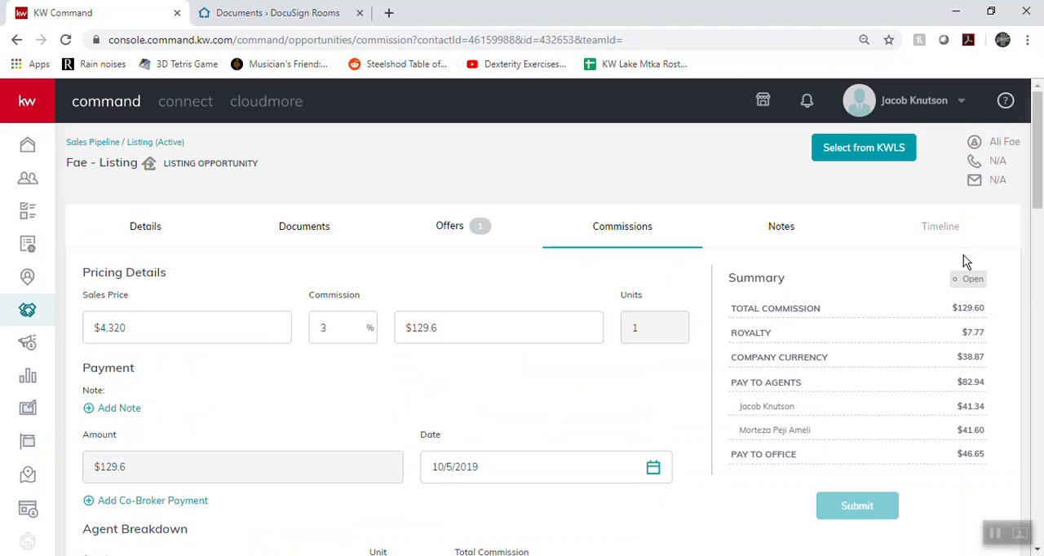
Open the opportunity's details, return to the opportunities dashboard, and review its pipelines, income figures and closings for the month
left_click(177, 226)
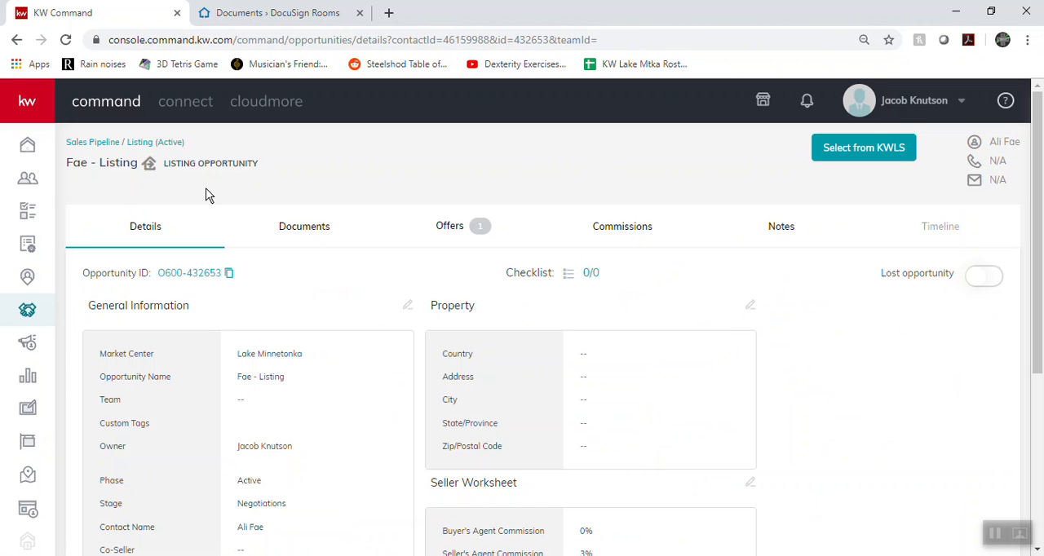
left_click(28, 308)
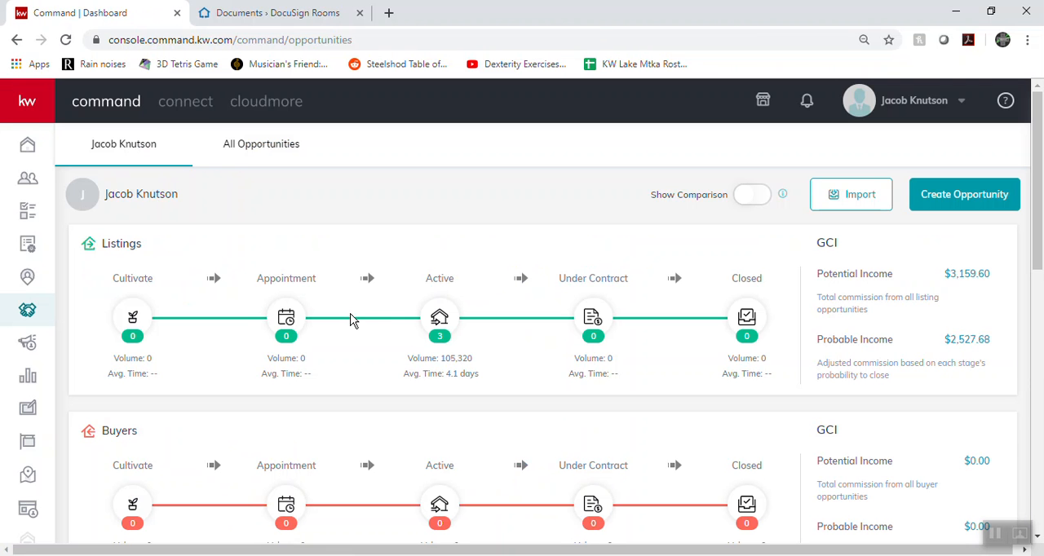
scroll(482, 297, "down", 5)
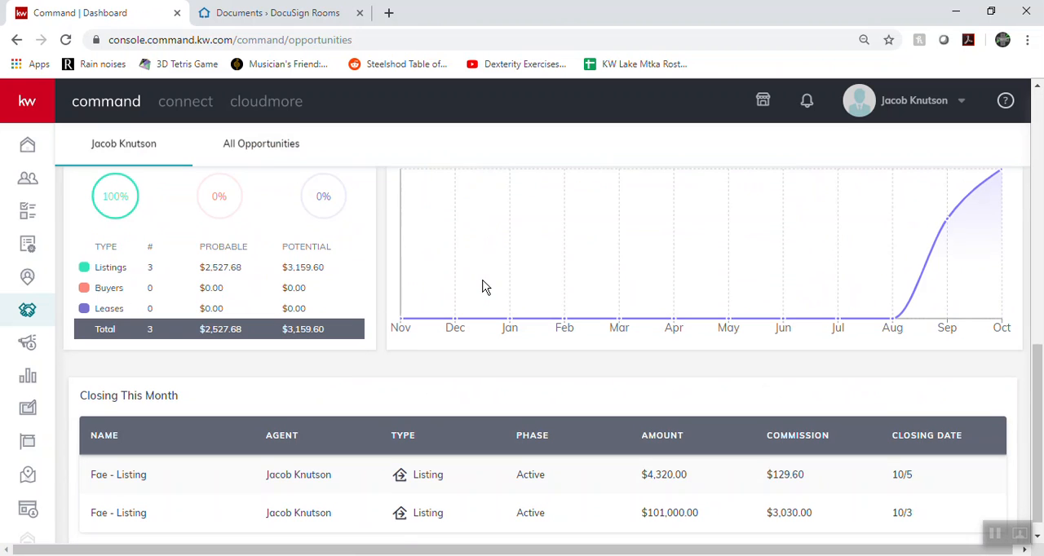
scroll(576, 357, "down", 1)
scroll(587, 376, "up", 6)
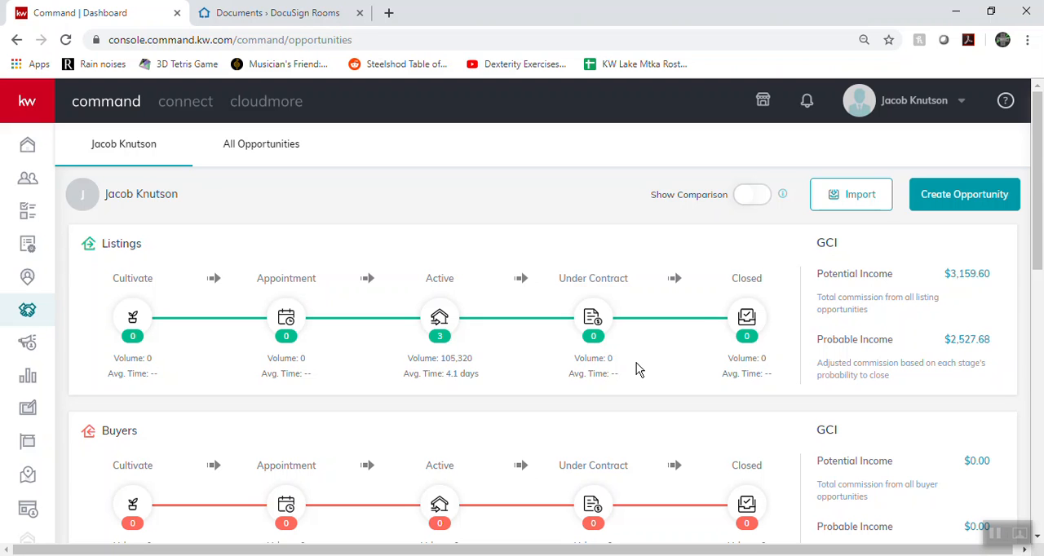